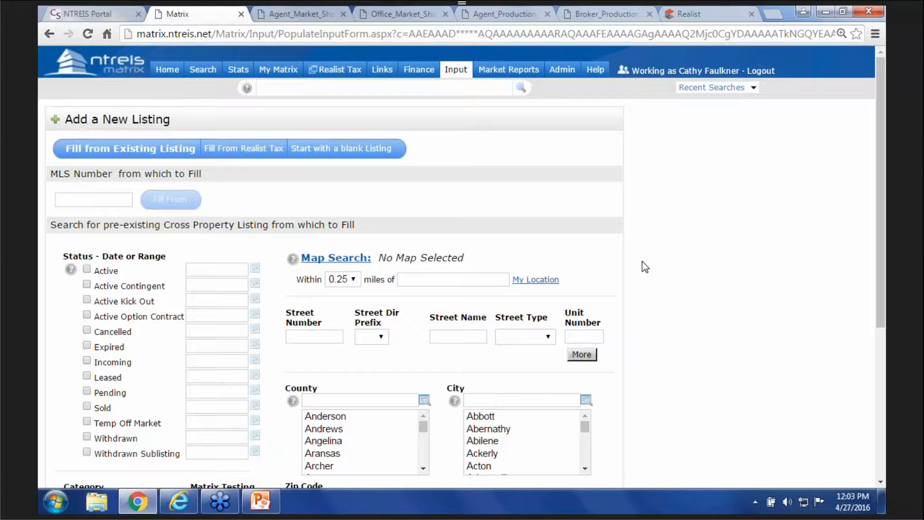
click(239, 150)
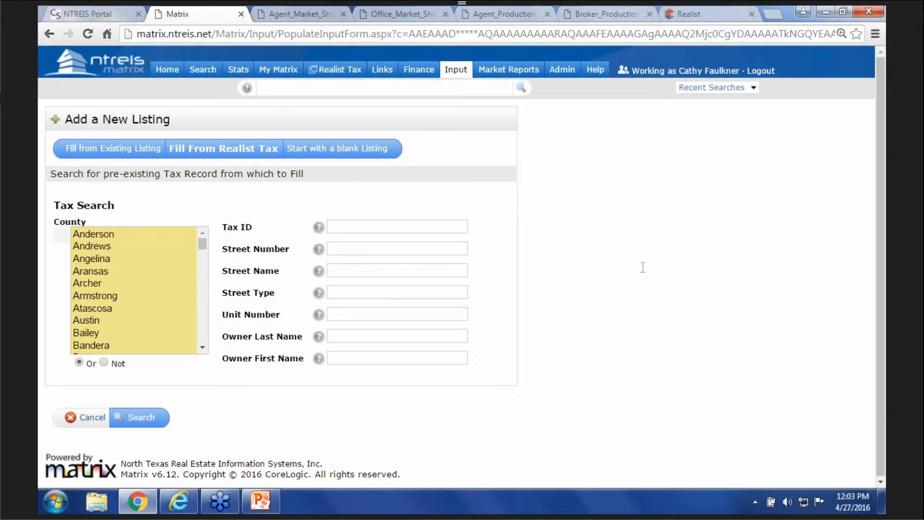
click(202, 347)
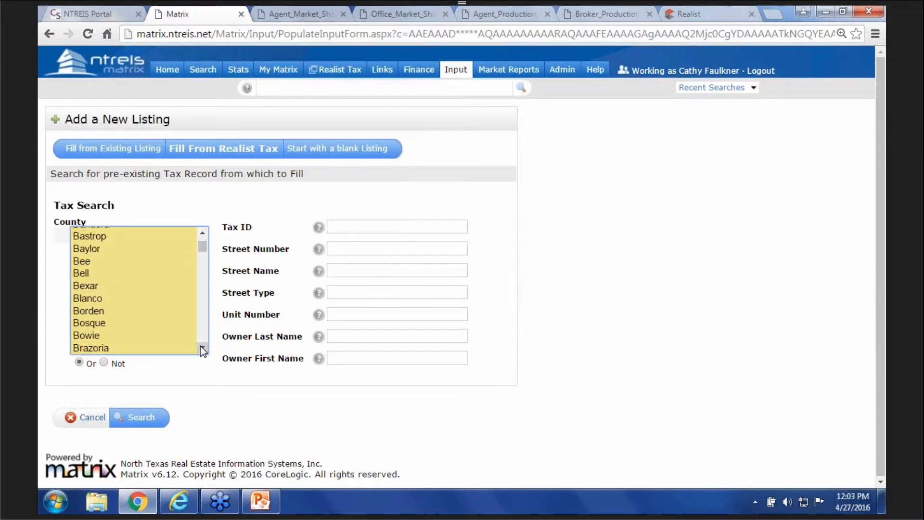
key(t)
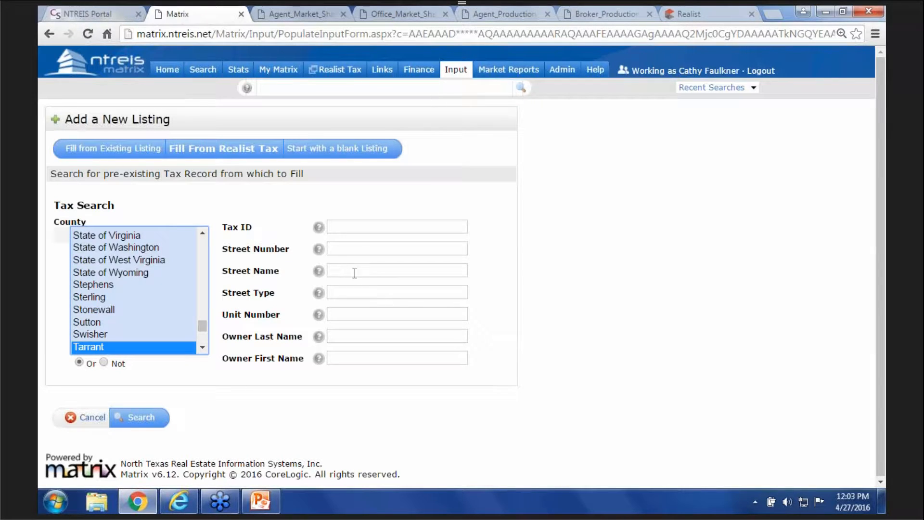
click(359, 247)
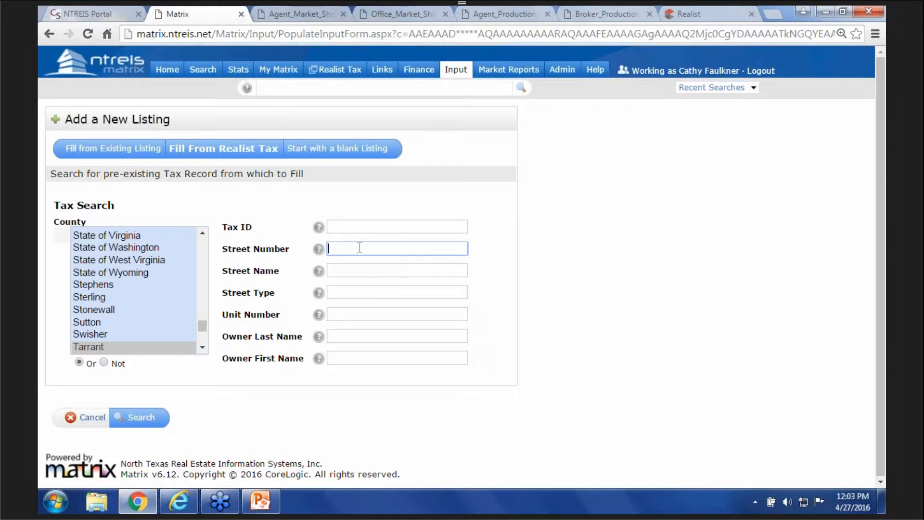
key(Tab)
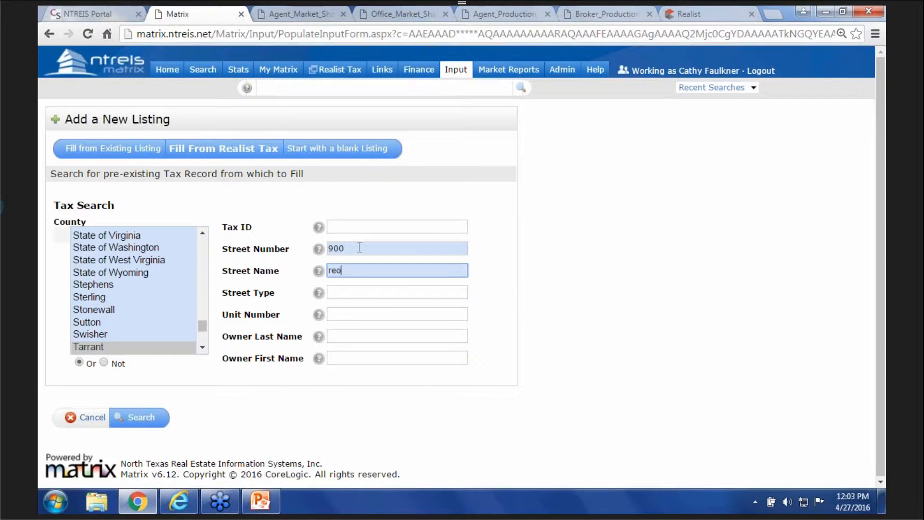
click(147, 420)
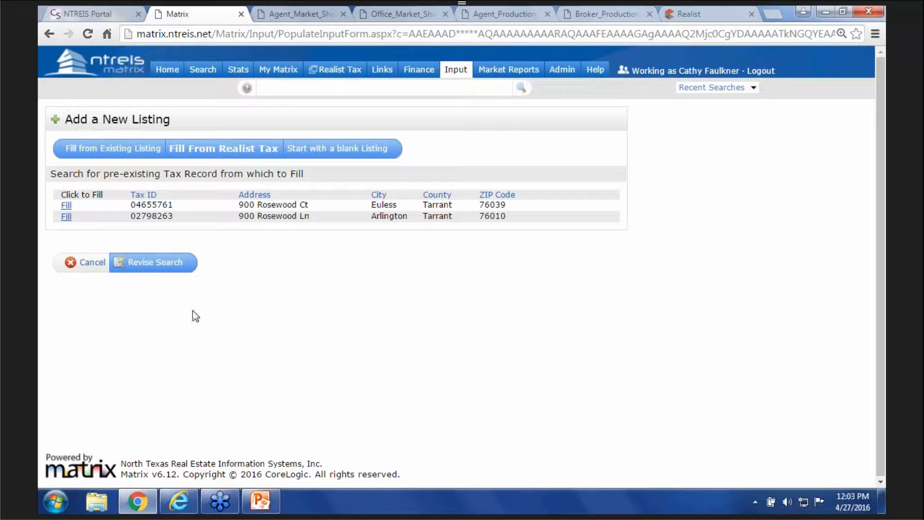
click(64, 207)
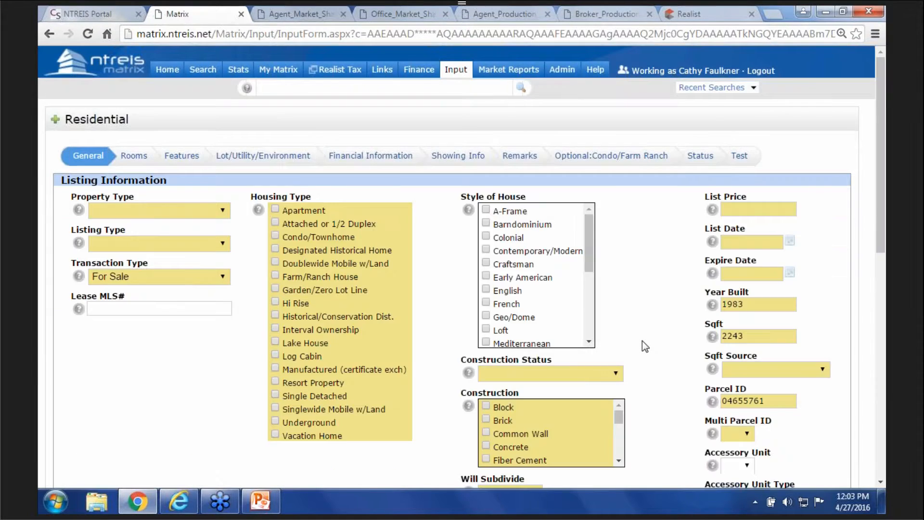
scroll(663, 352, down, 4)
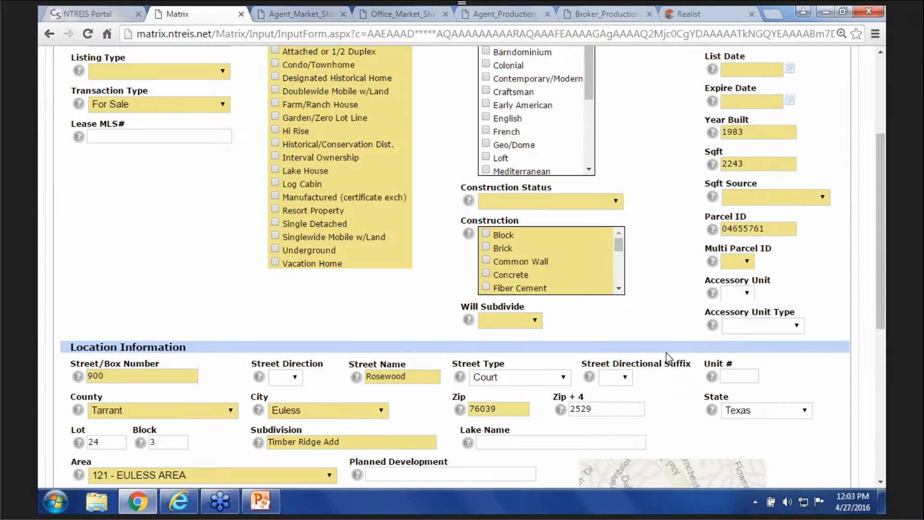
scroll(666, 352, down, 2)
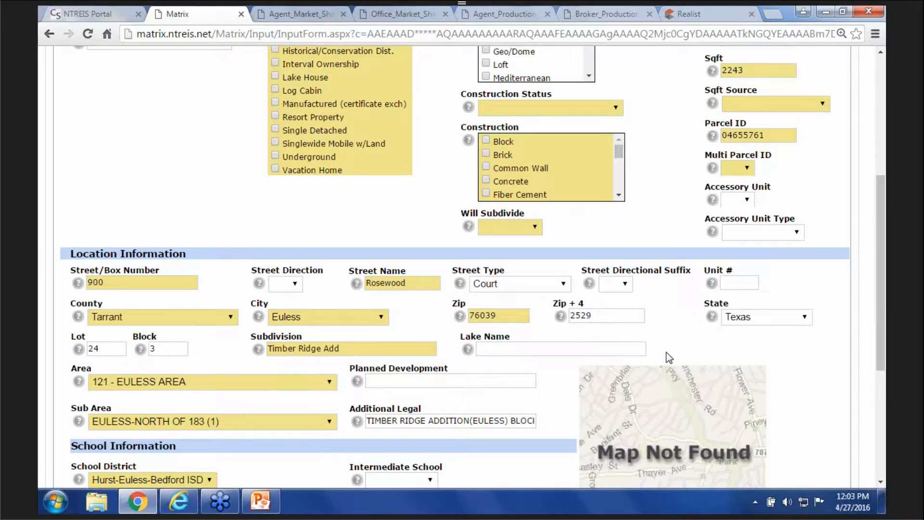
scroll(665, 352, down, 2)
scroll(666, 351, down, 1)
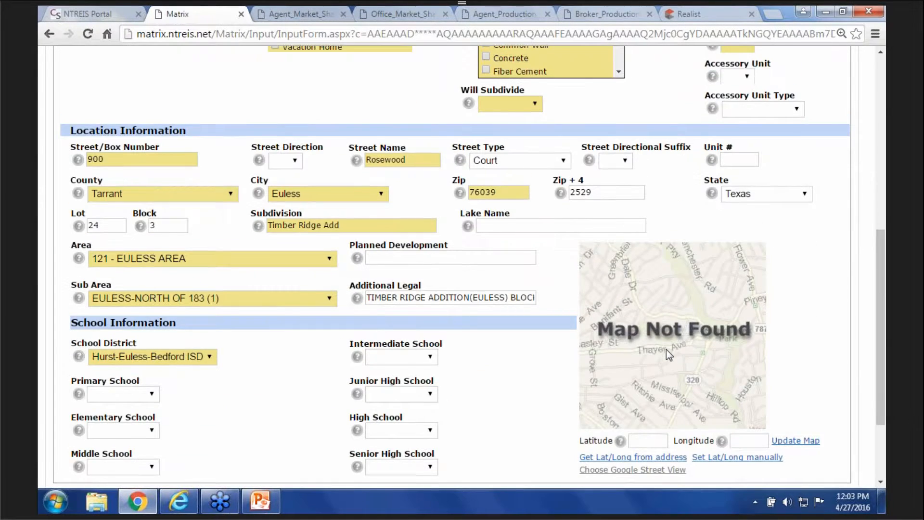
scroll(666, 348, up, 3)
scroll(666, 348, up, 5)
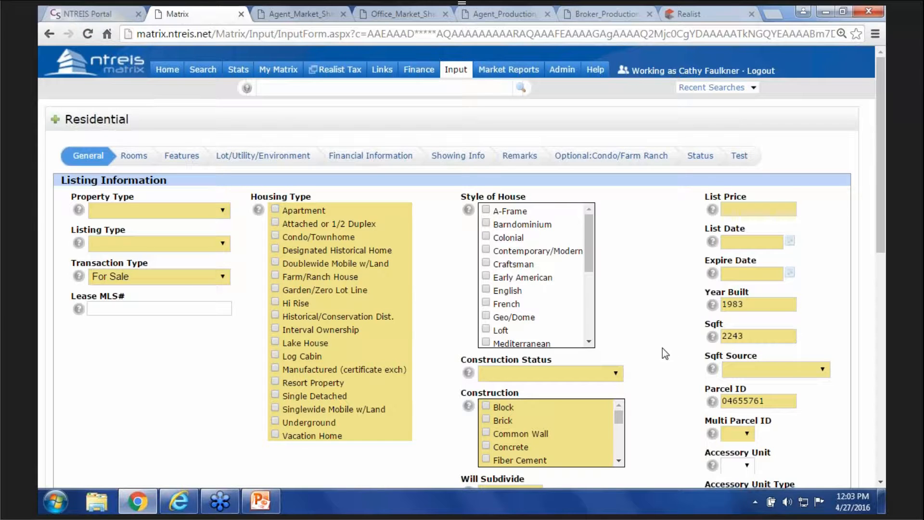
mouse_move(460, 72)
click(478, 90)
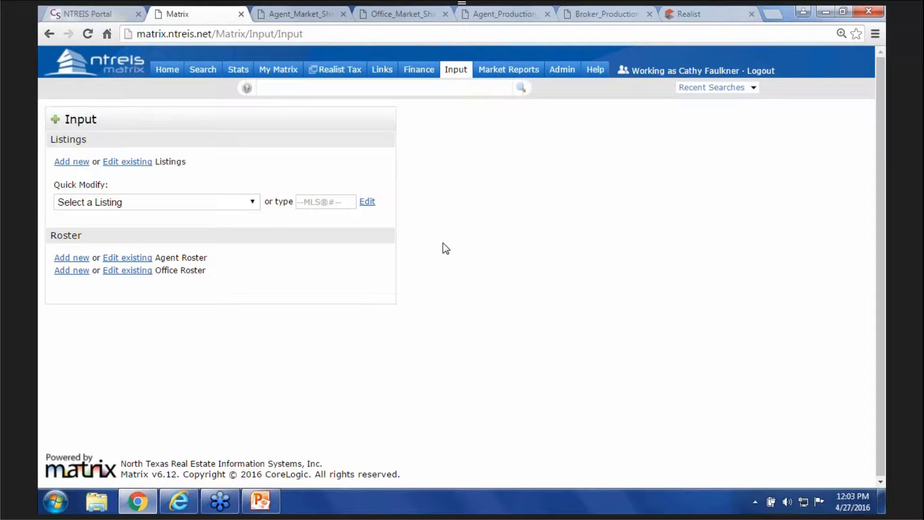
- Add a new Residential listing from the Listings section of the Input page
click(75, 165)
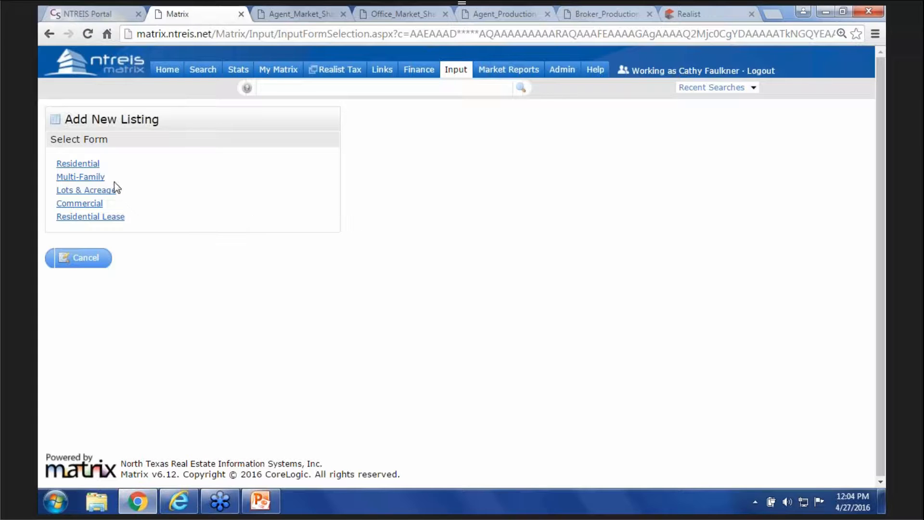
click(92, 165)
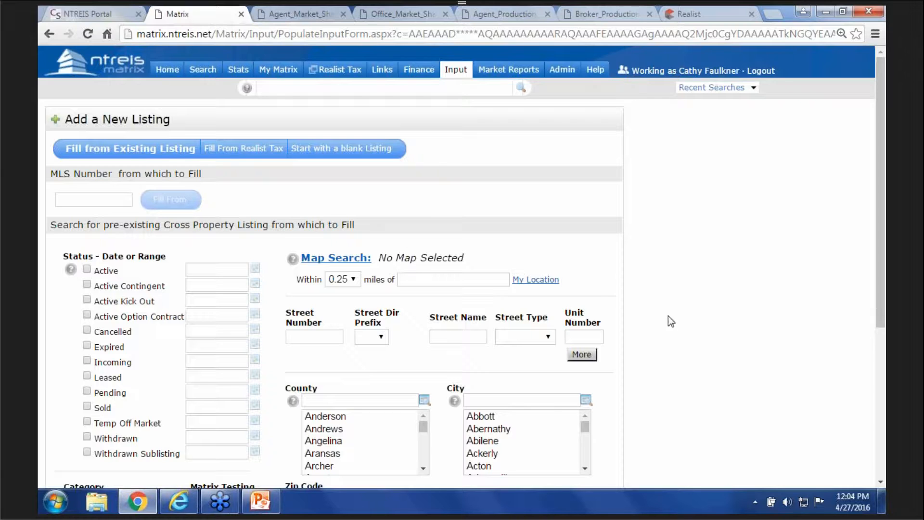
scroll(672, 326, down, 3)
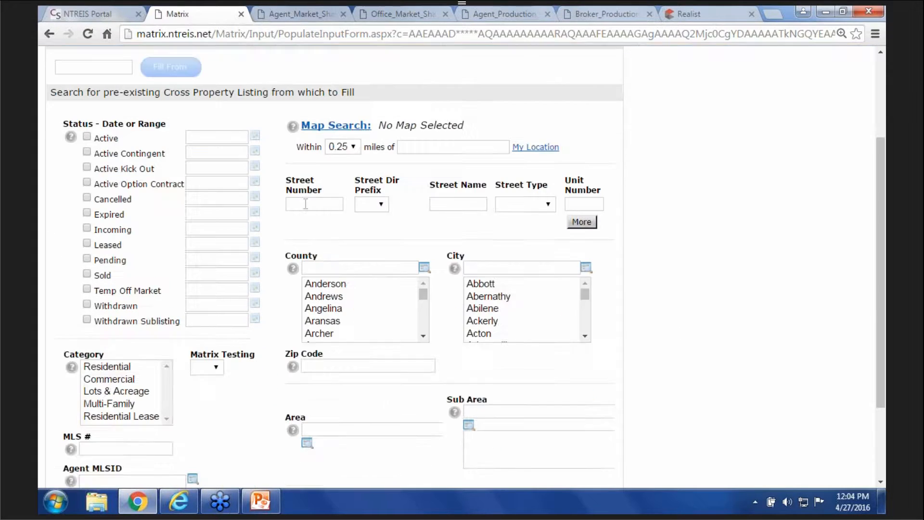
click(340, 204)
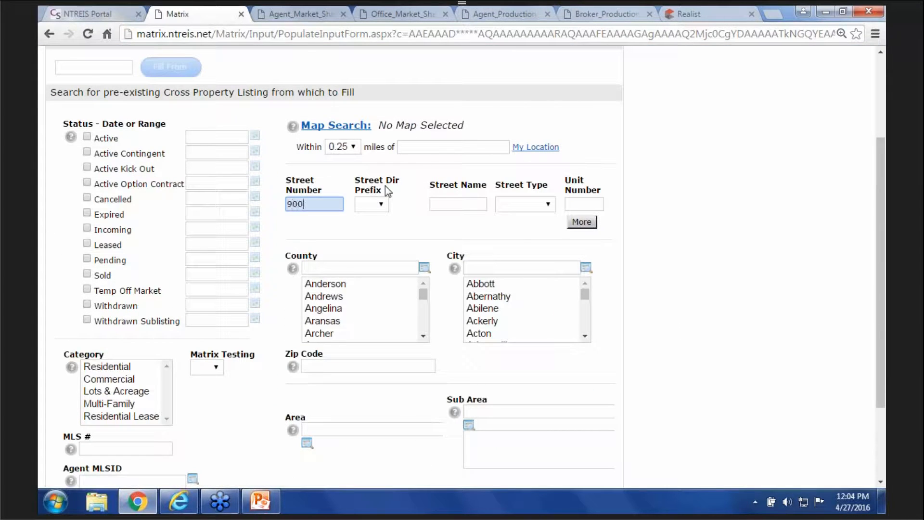
key(Tab)
key(Tab)
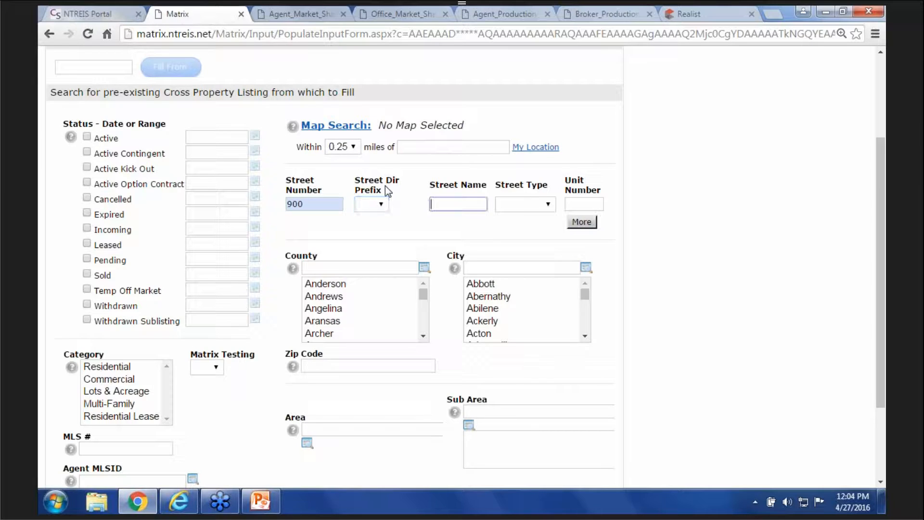
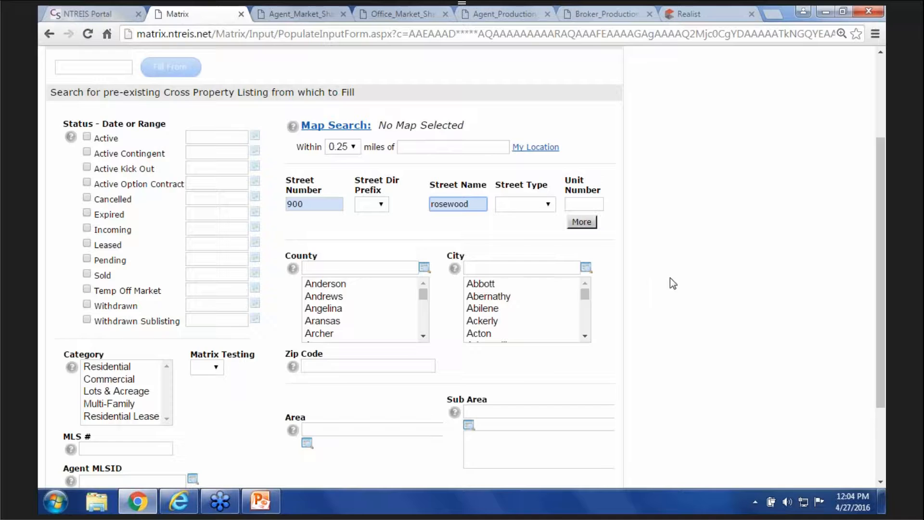
scroll(670, 277, down, 3)
click(165, 416)
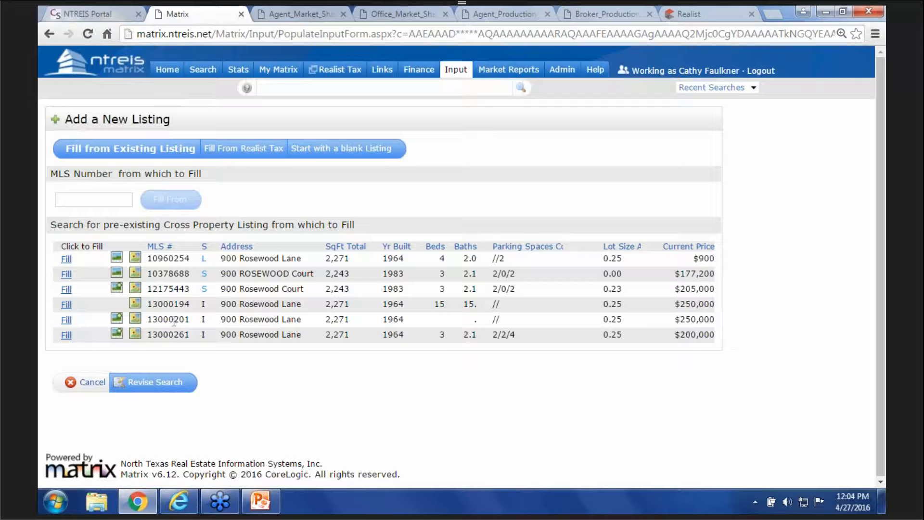
- Fill the Residential form from listing 12175443 and scroll down to the Location and School sections
click(66, 289)
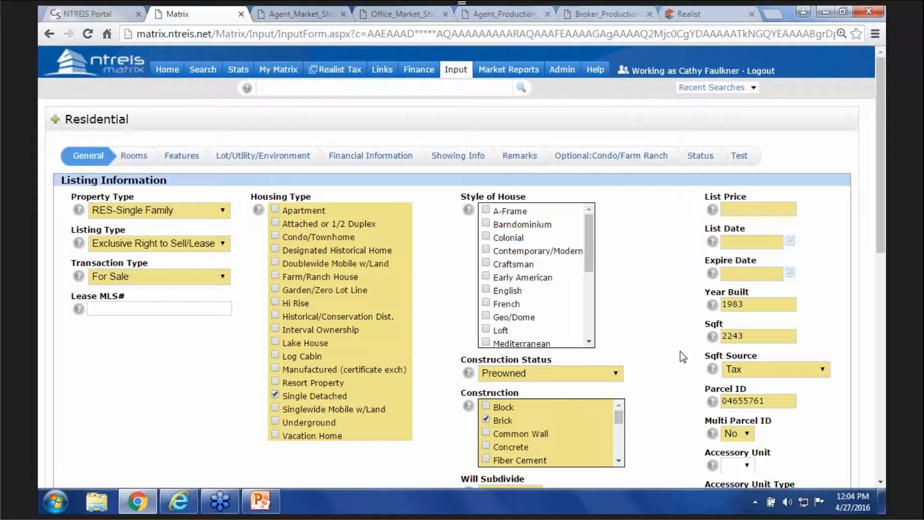
scroll(680, 352, down, 7)
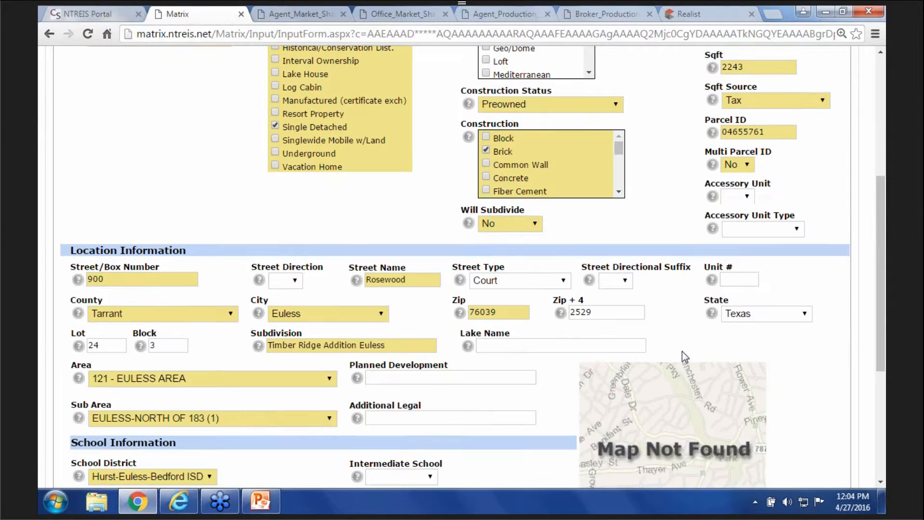
scroll(683, 350, down, 2)
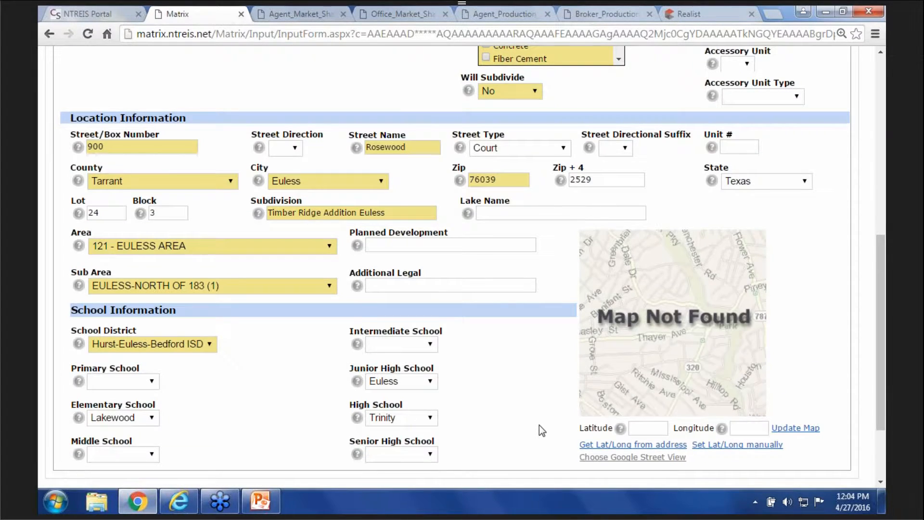
scroll(539, 426, down, 2)
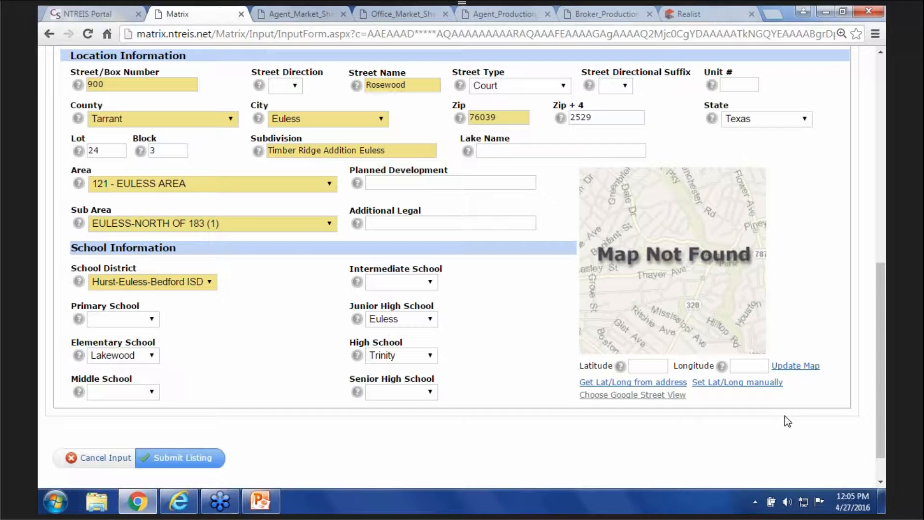
click(805, 365)
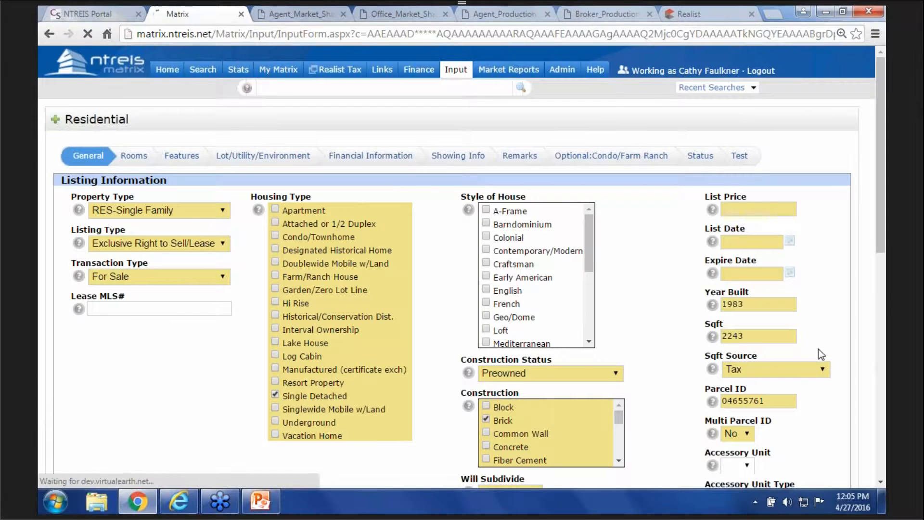
scroll(818, 348, down, 11)
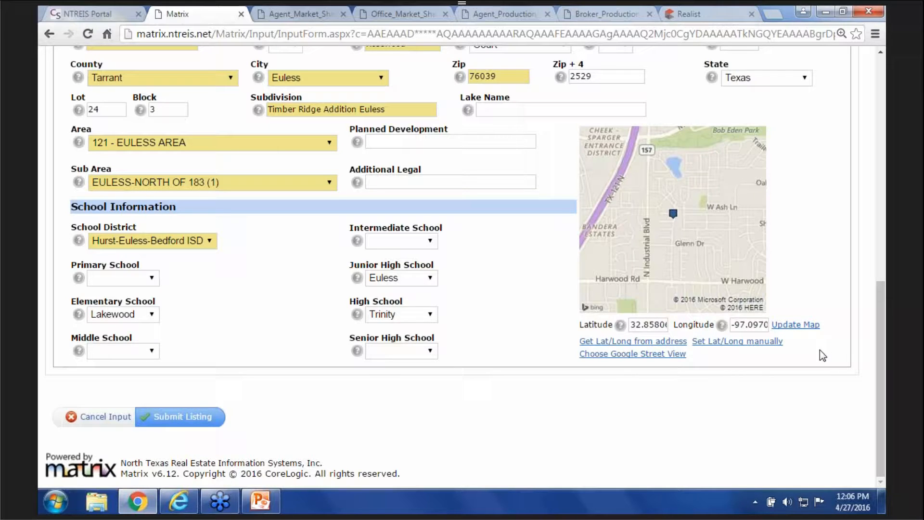
click(616, 340)
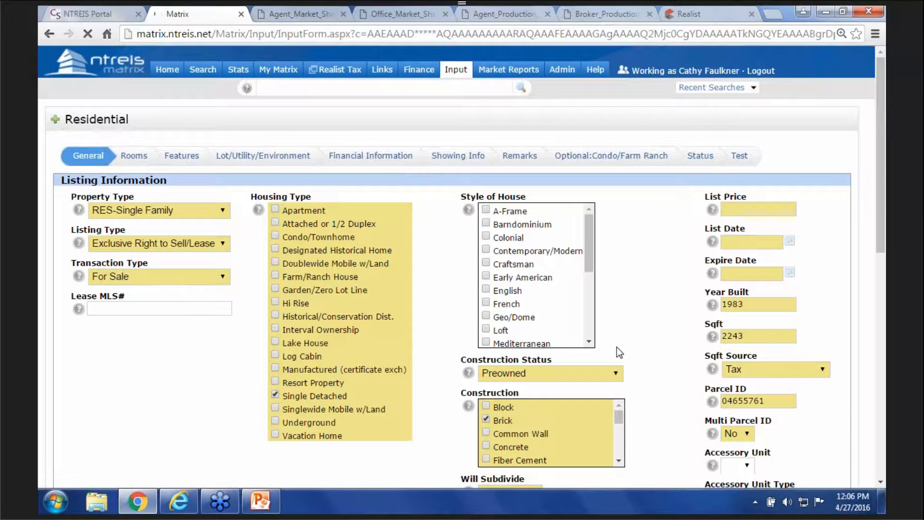
scroll(654, 394, down, 5)
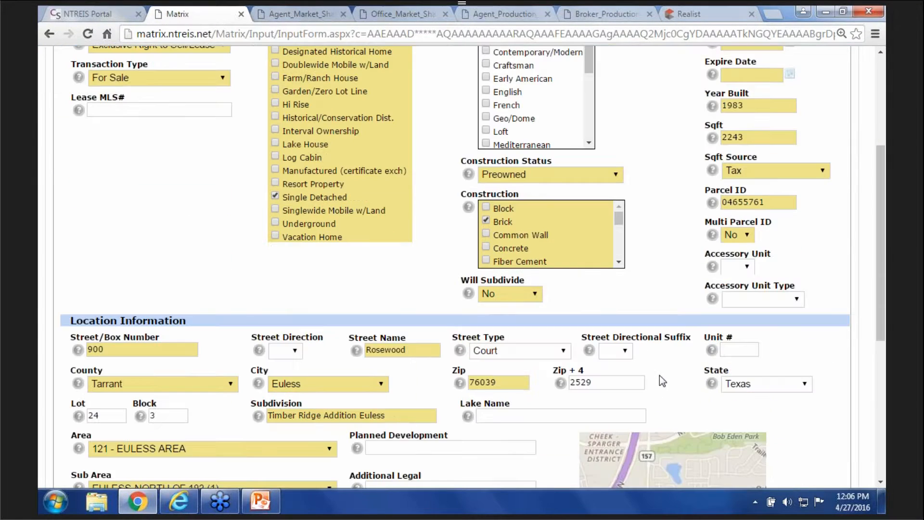
scroll(663, 412, down, 5)
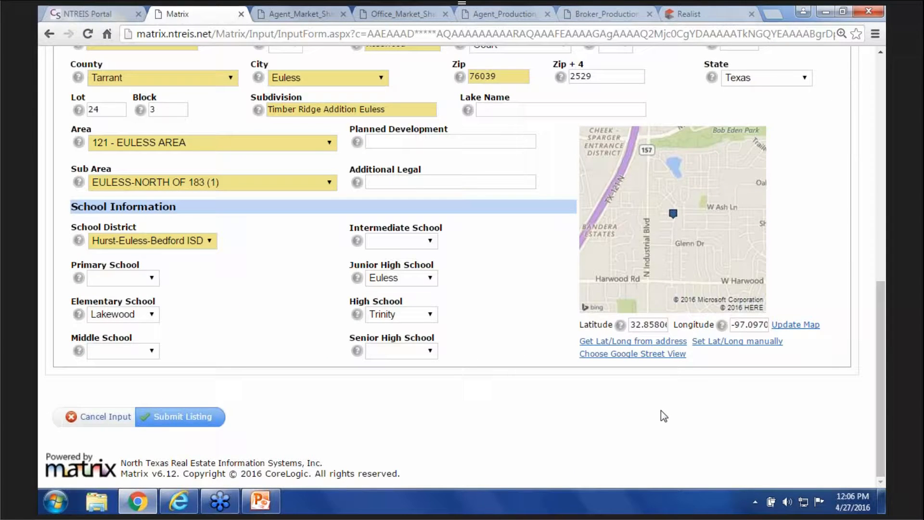
click(741, 342)
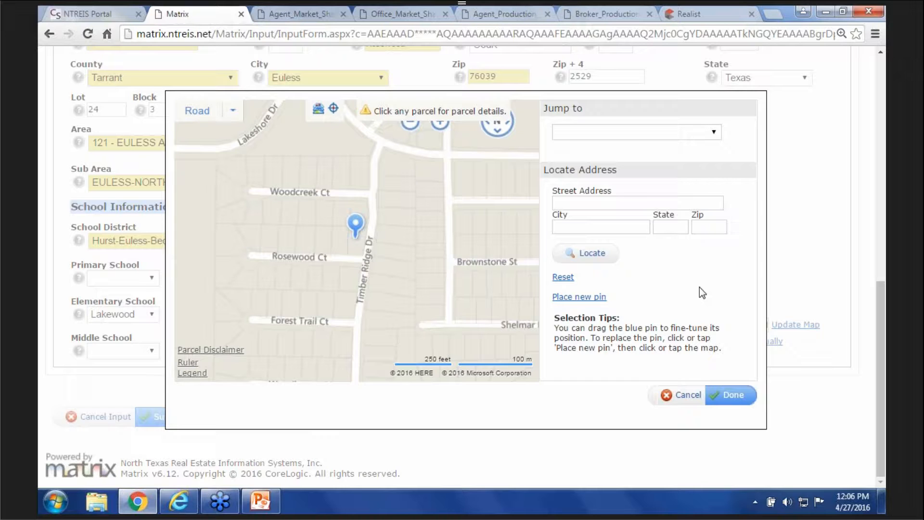
- Place a new pin west of Timber Ridge Dr between Woodcreek Ct and Rosewood Ct, then confirm
drag(453, 248, 478, 248)
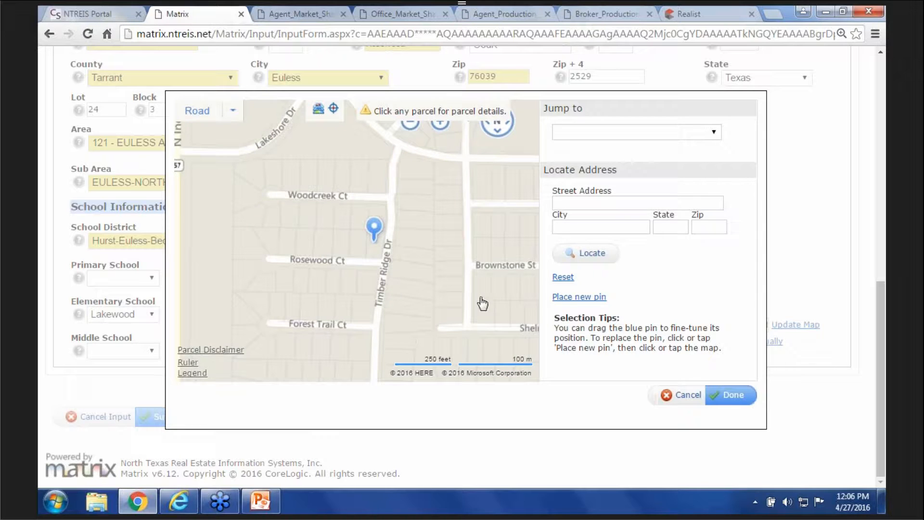
click(568, 299)
click(340, 212)
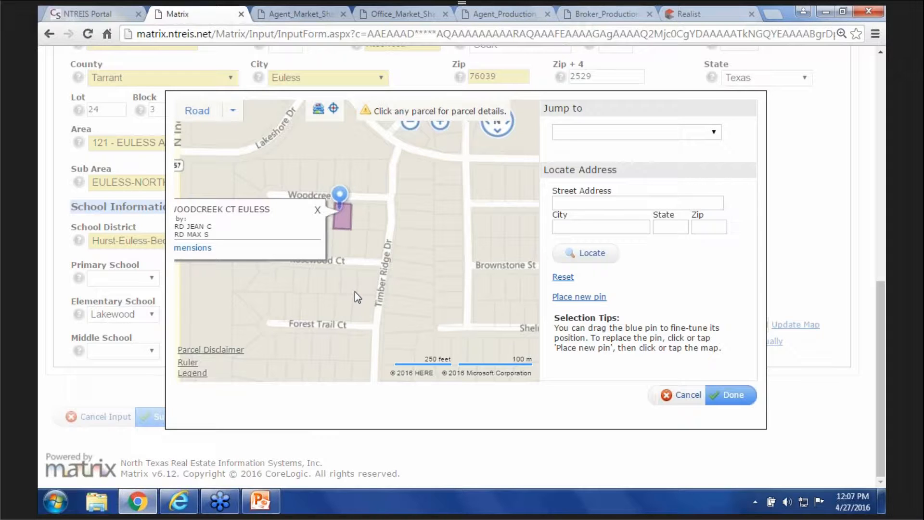
drag(340, 195, 362, 234)
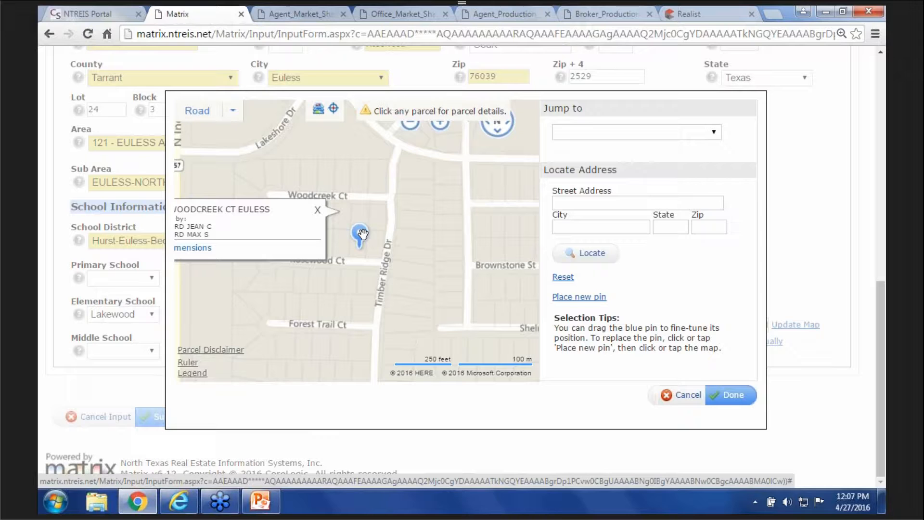
drag(362, 234, 377, 232)
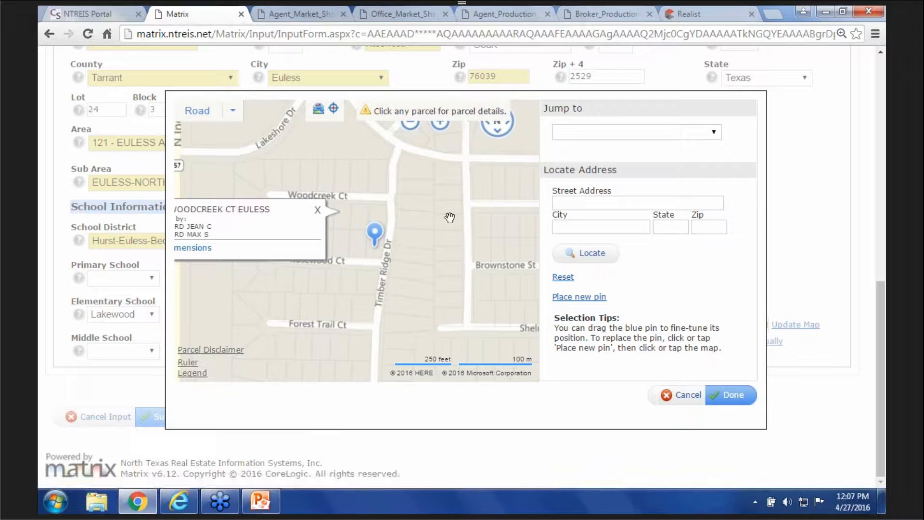
click(725, 398)
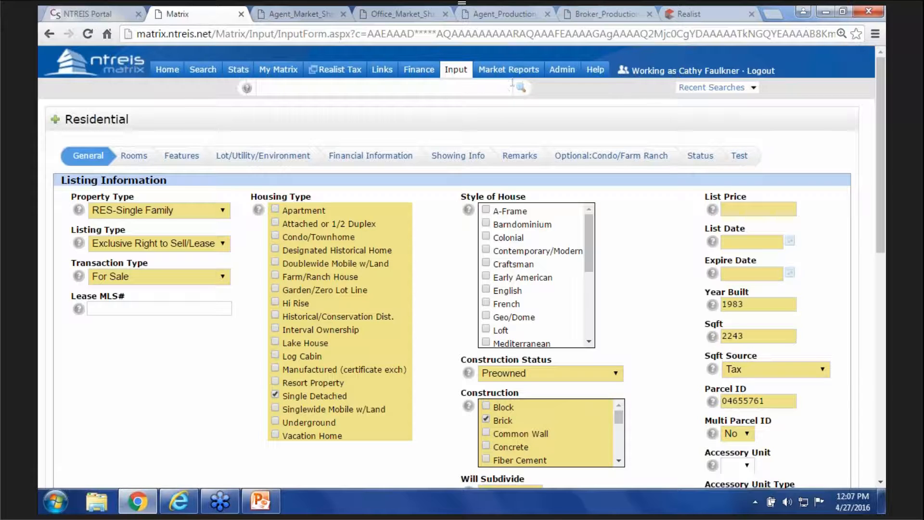
- Wait for the Residential form to reload on its General Listing Information after the map saves
mouse_move(457, 79)
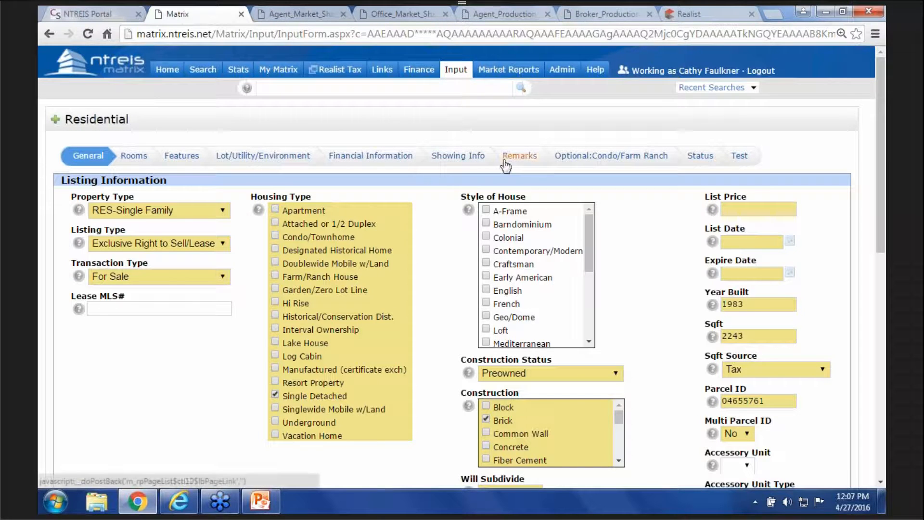
- Review the Remarks tab's prefilled public driving directions and property description
click(523, 160)
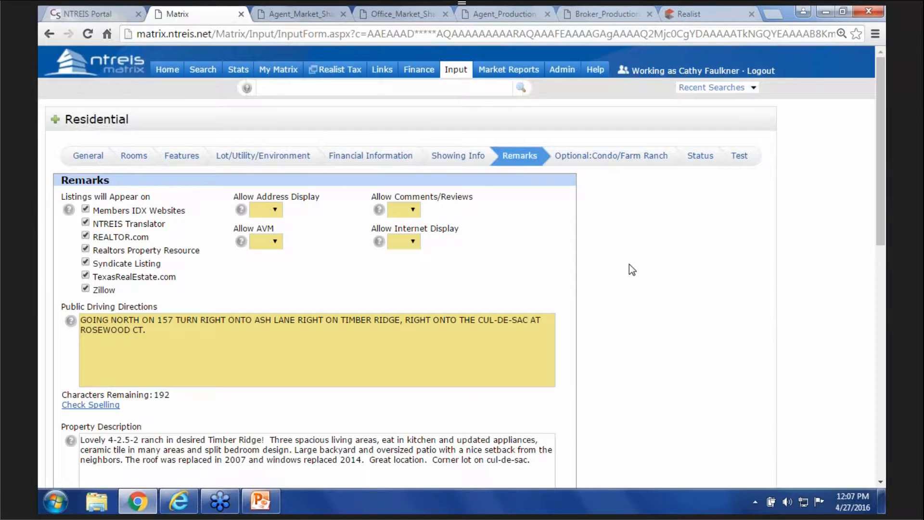
scroll(630, 274, down, 2)
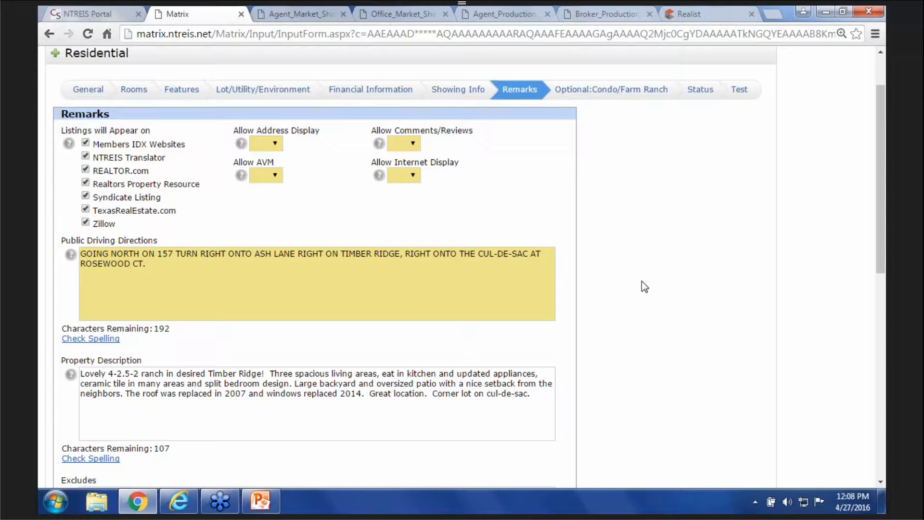
scroll(642, 261, up, 2)
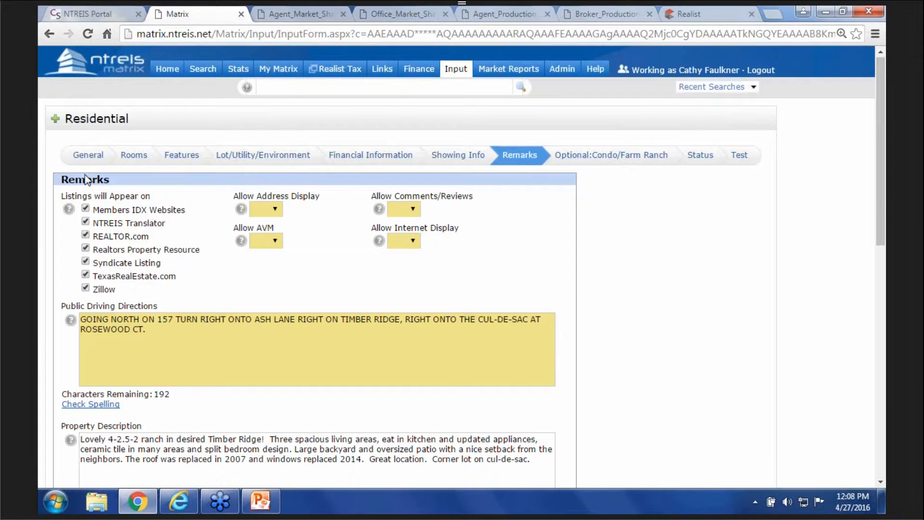
- Switch to the General tab and scroll the Listing Information, where list price and date are empty
click(89, 155)
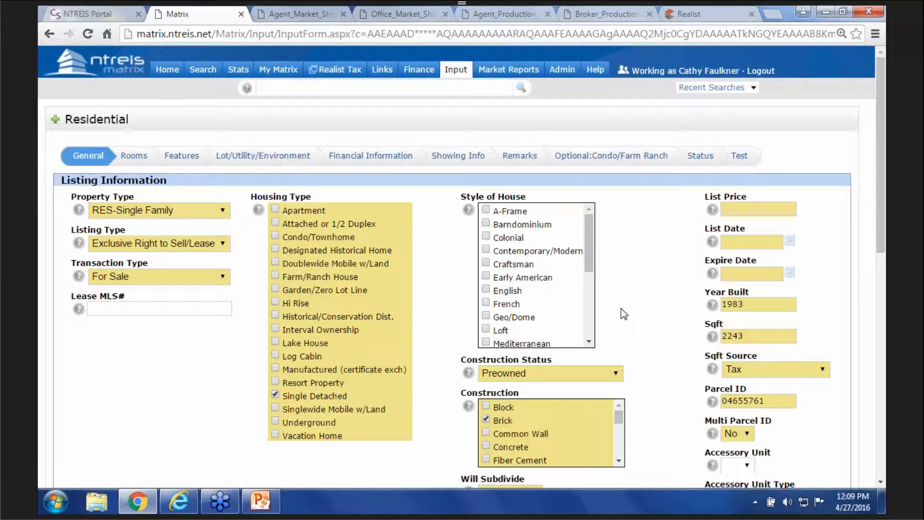
scroll(621, 307, down, 2)
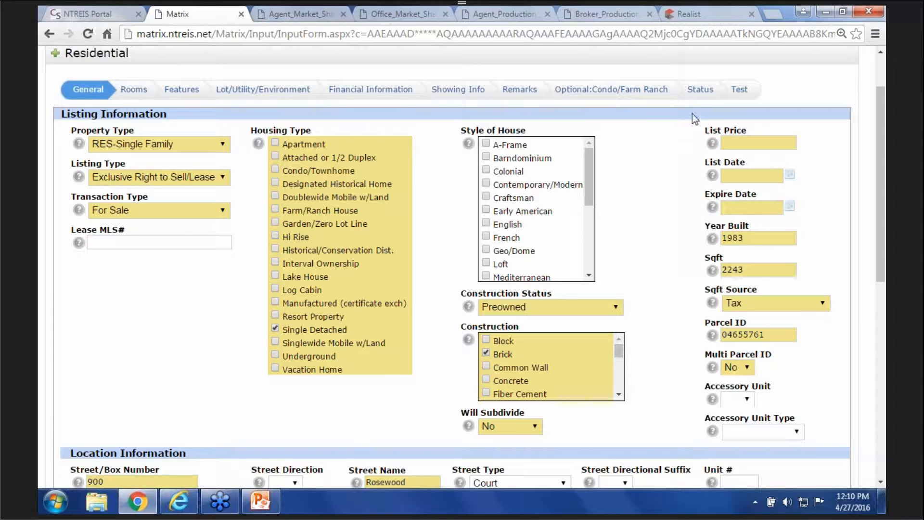
- Open the Status section of the Residential form and choose Incoming as the listing status
click(698, 90)
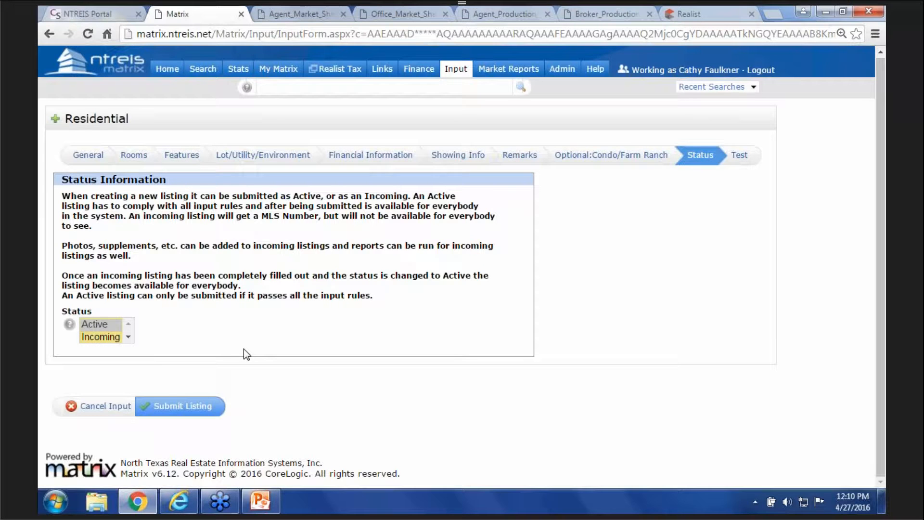
click(111, 340)
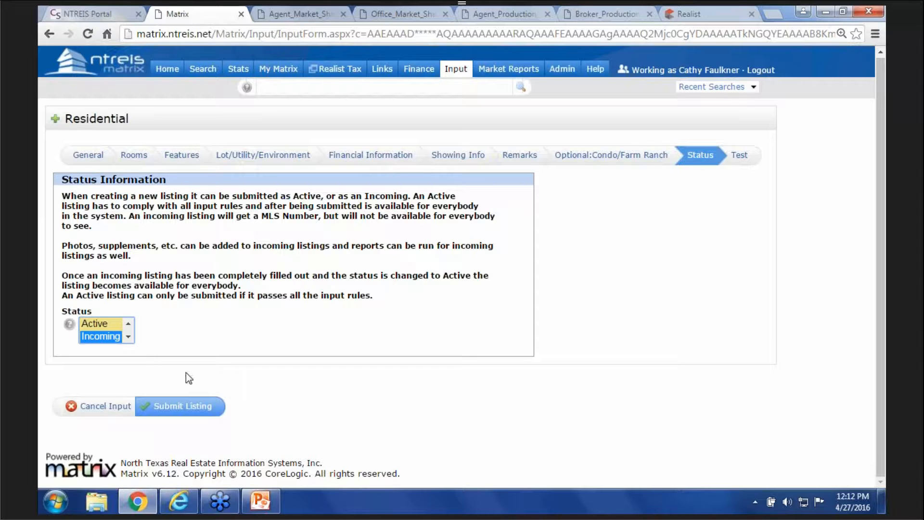
- Cancel and confirm abandoning the Residential input, then go to the Input page's MLS# box
click(123, 407)
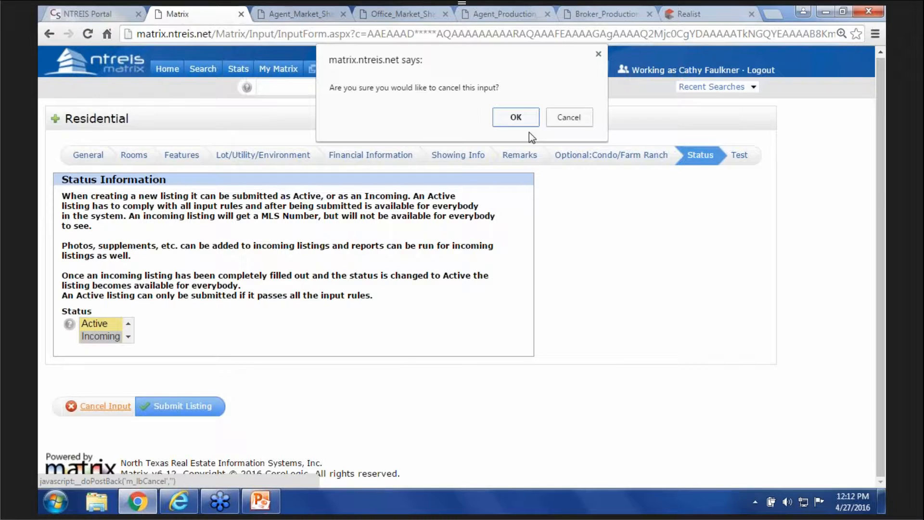
click(521, 120)
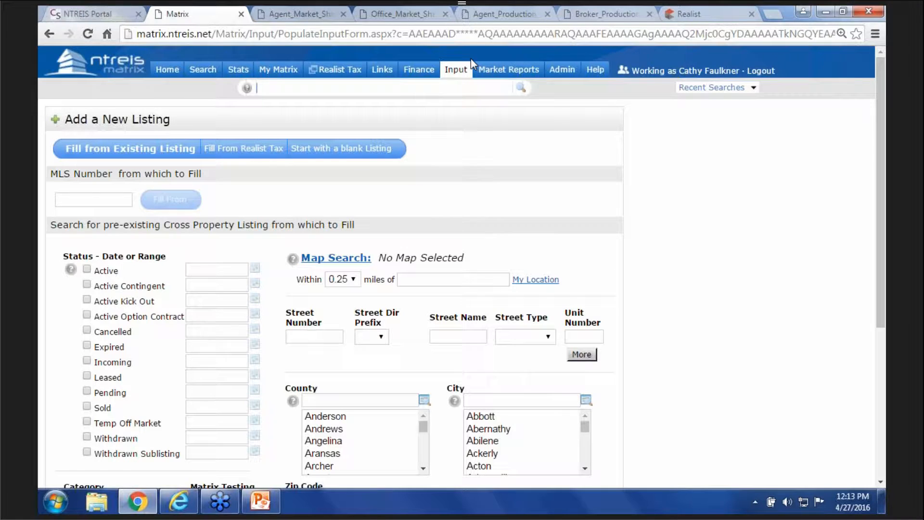
mouse_move(456, 74)
click(474, 92)
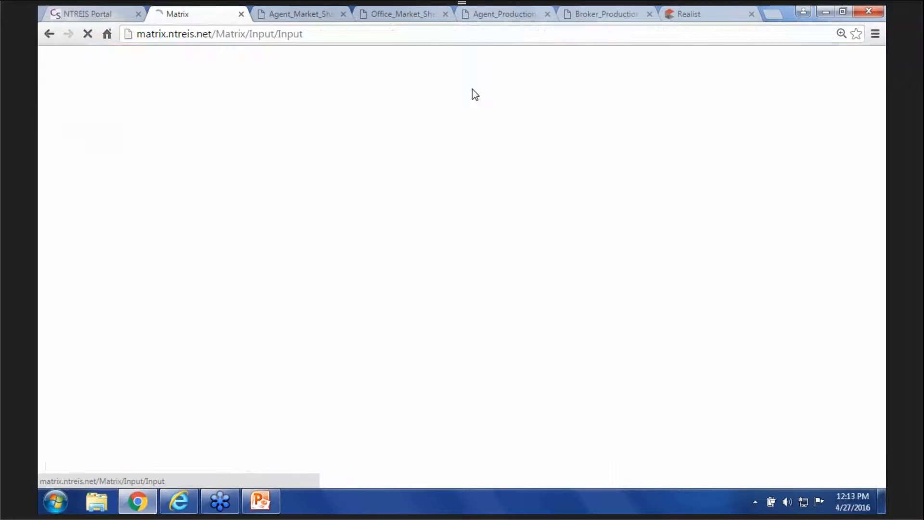
click(327, 203)
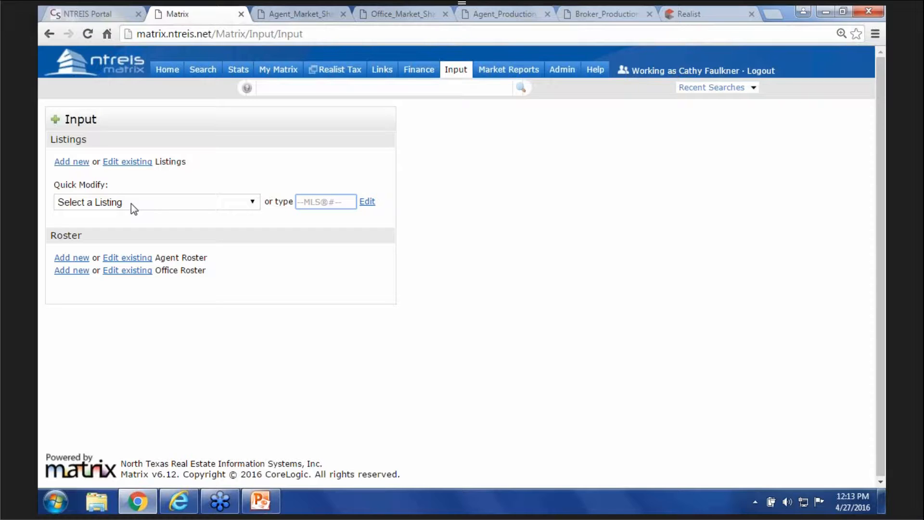
- Look over the Quick Modify listing list, then enter MLS number 13114232 instead
click(248, 205)
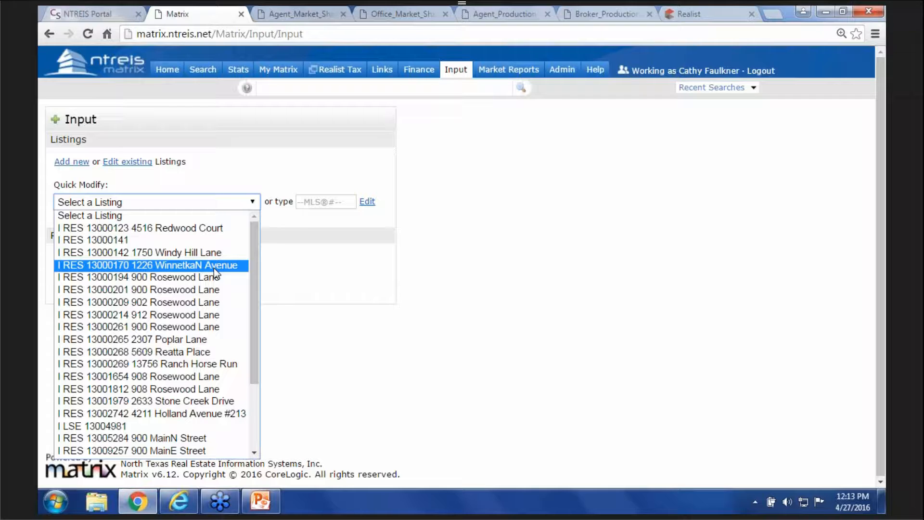
click(325, 295)
click(310, 202)
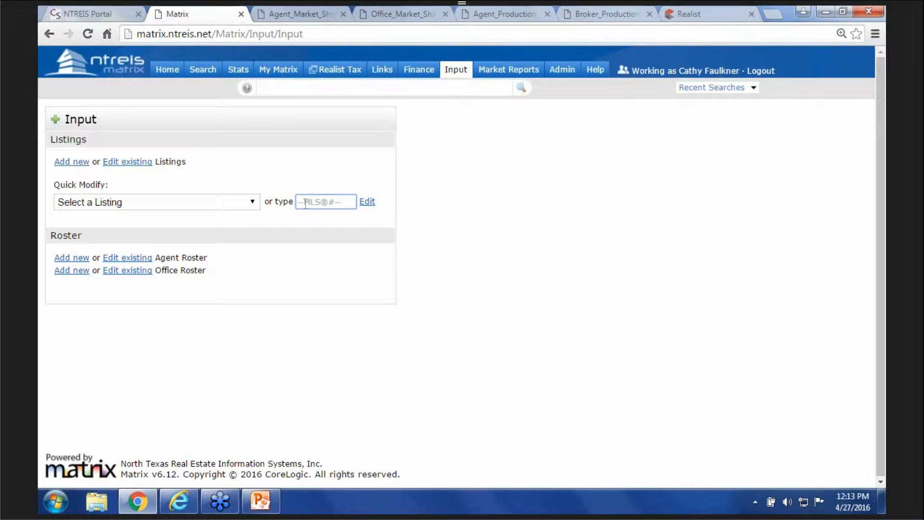
text(13114232)
- Open listing 13114232 for editing and scroll to its Select Form and Other Options links
click(367, 203)
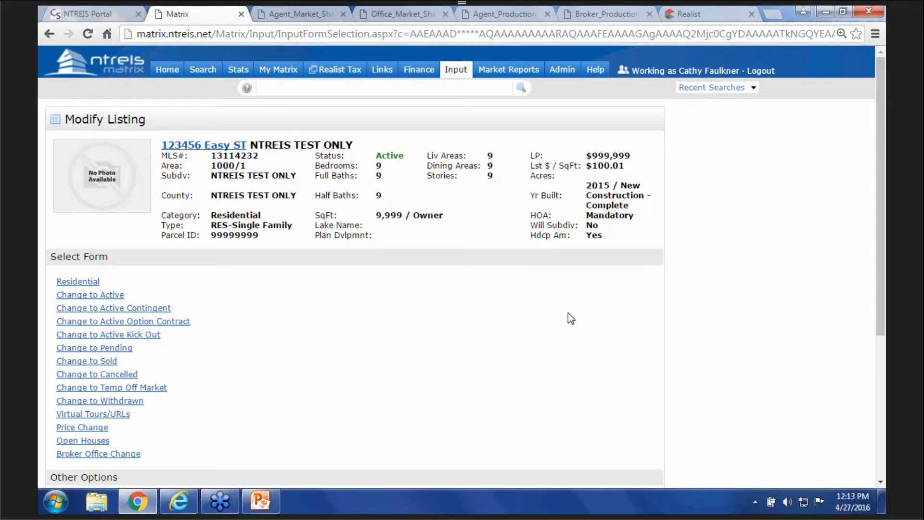
scroll(568, 313, down, 5)
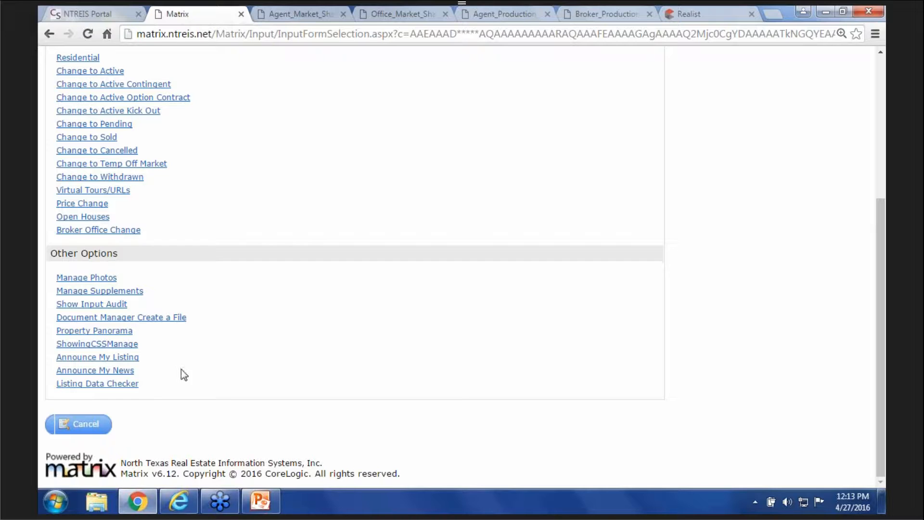
- Review the Listing Data Checker summary for 13114232, then return to the Matrix tab
click(129, 384)
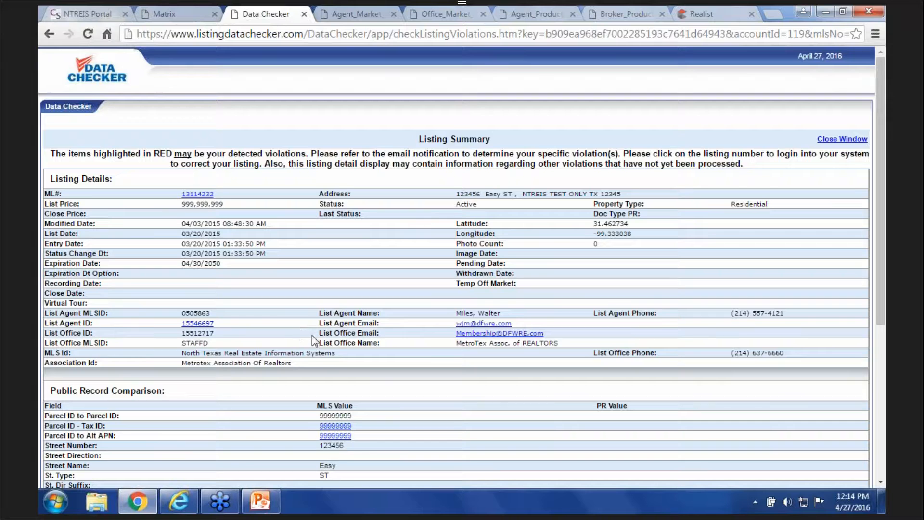
scroll(311, 336, down, 3)
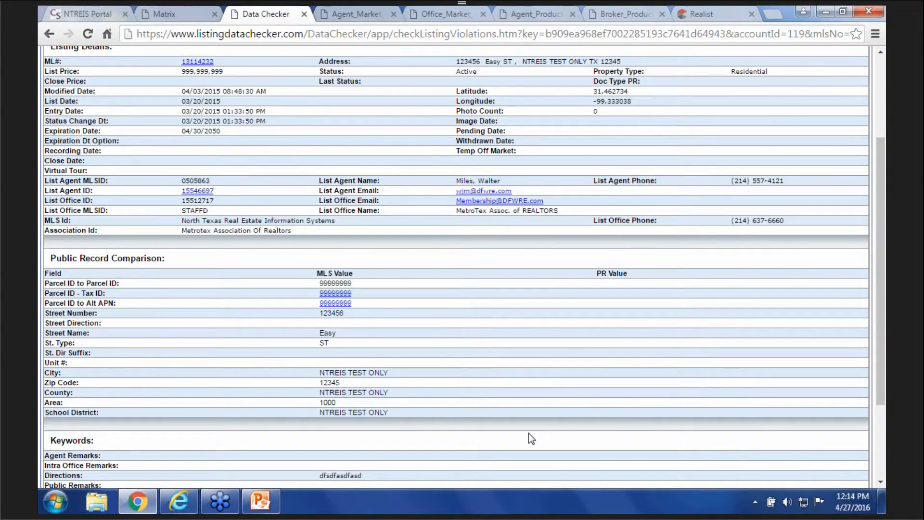
scroll(528, 434, down, 3)
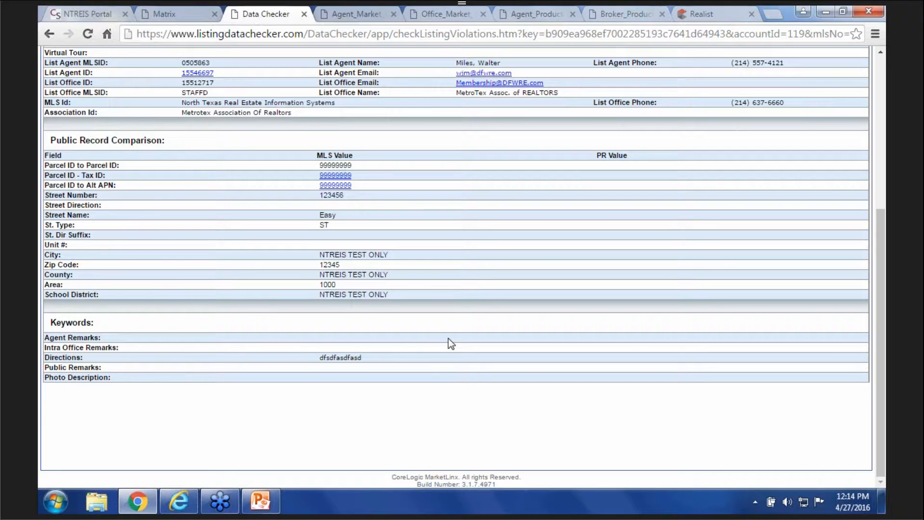
scroll(451, 334, up, 3)
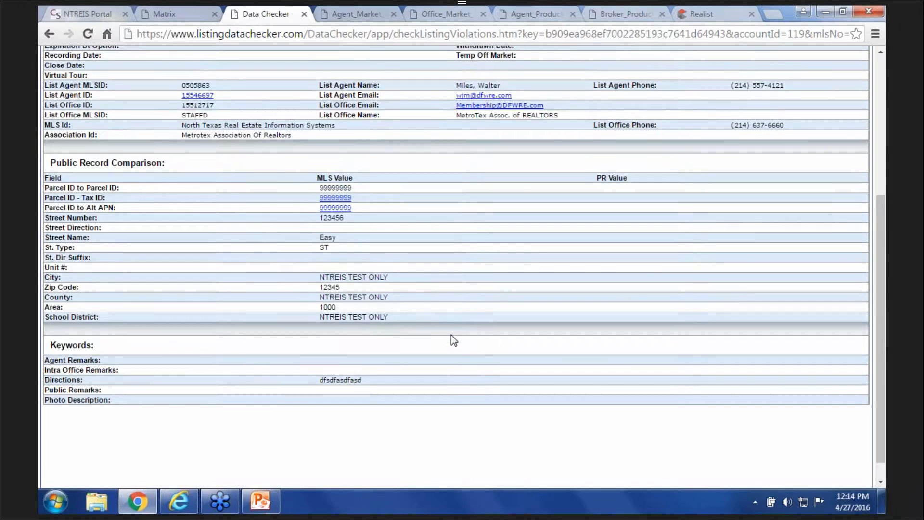
scroll(451, 339, up, 3)
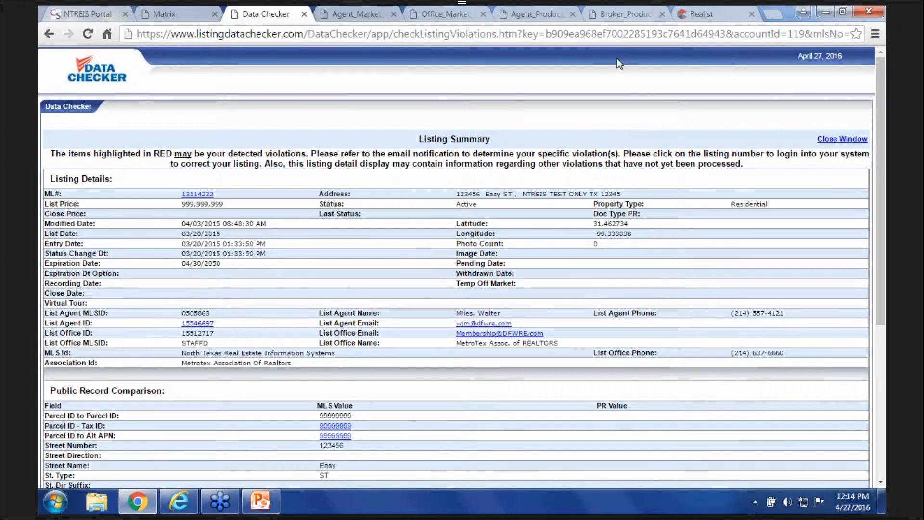
click(171, 18)
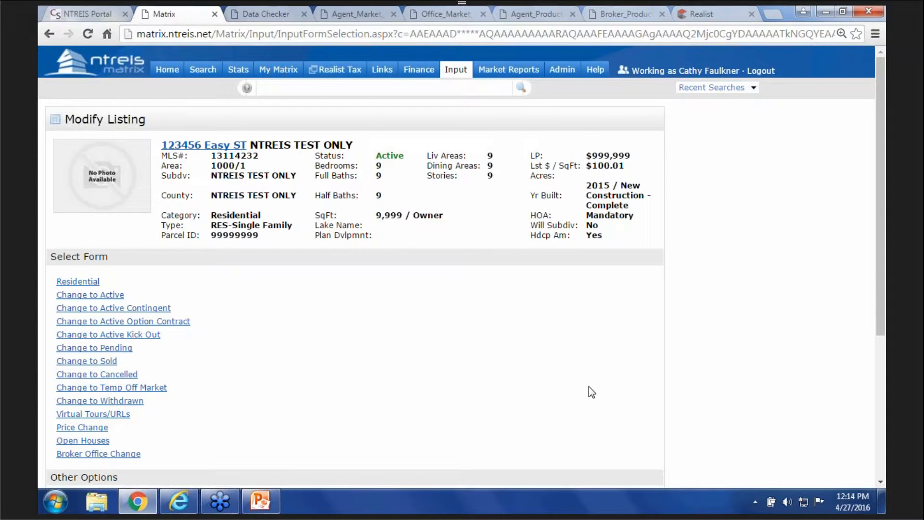
- Scroll to the Select Form list and open the Residential form for listing 13114232
scroll(588, 386, down, 2)
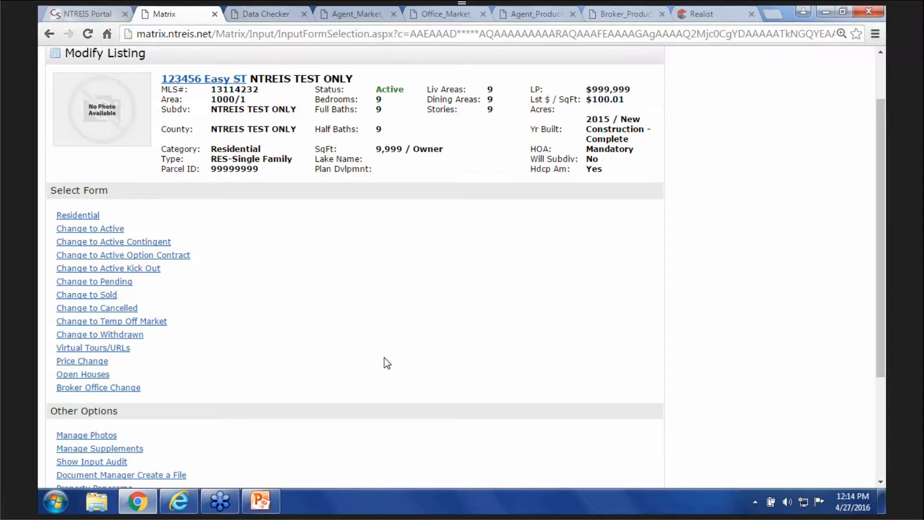
click(89, 215)
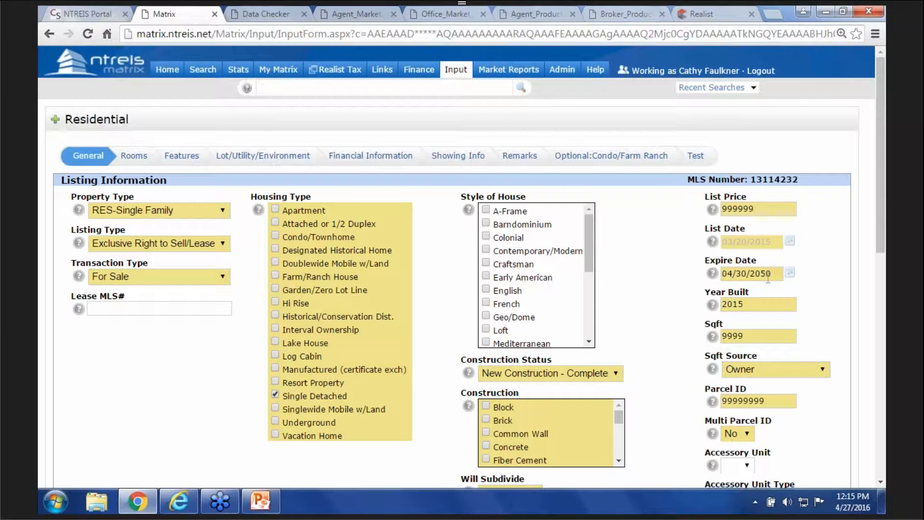
mouse_move(767, 278)
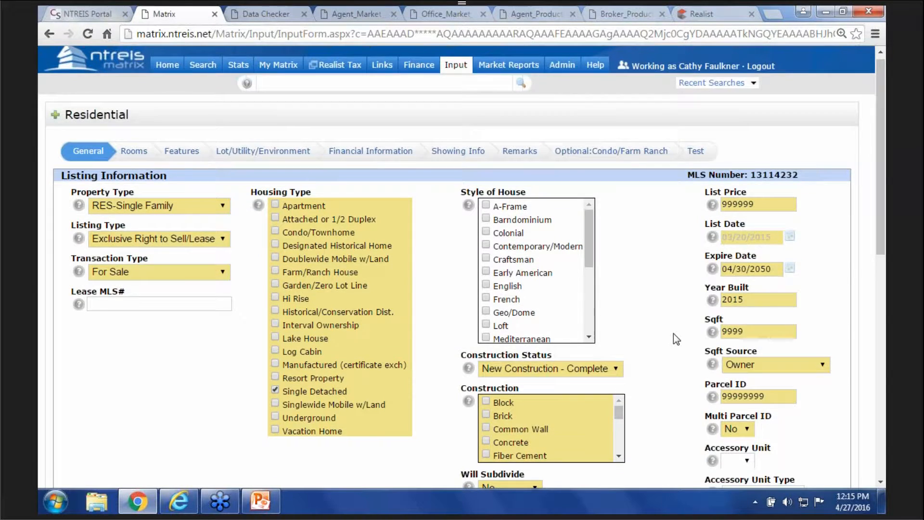
scroll(673, 333, down, 15)
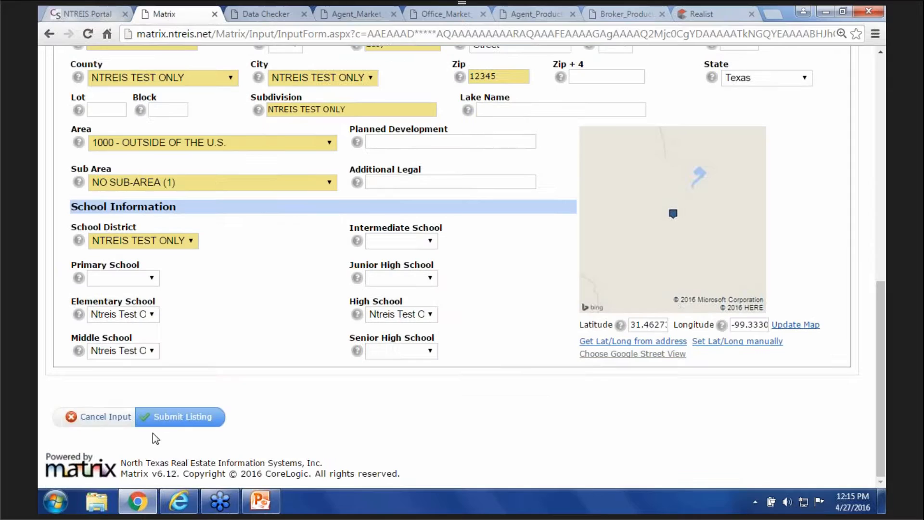
click(123, 417)
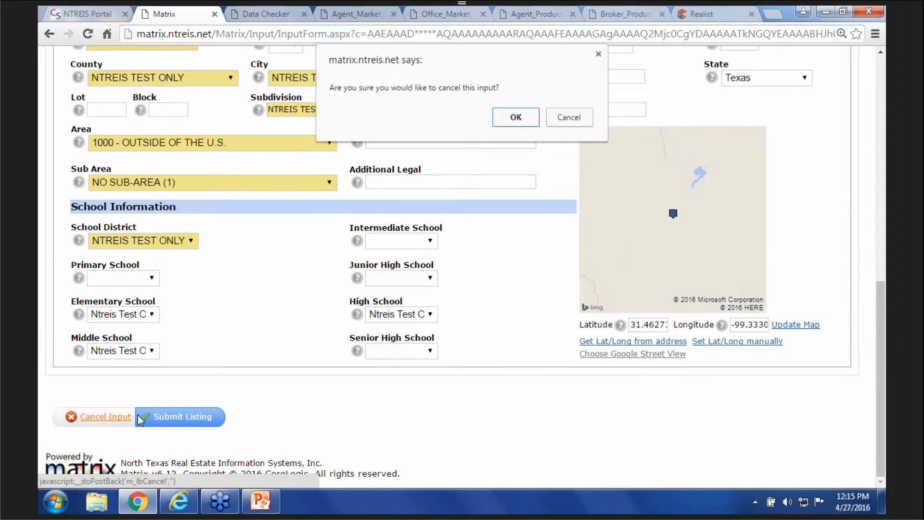
click(504, 115)
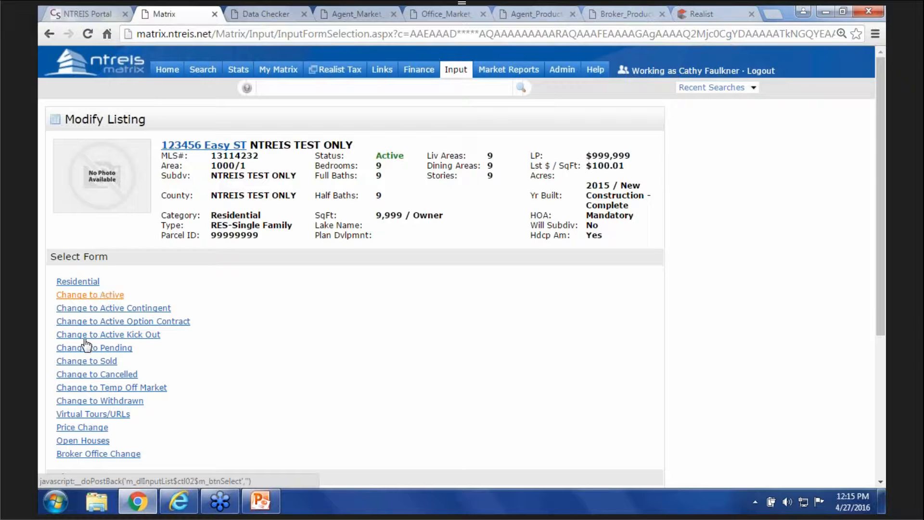
- Open and scroll through the Change to Sold form, then switch to the AdminPPT presentation
click(106, 362)
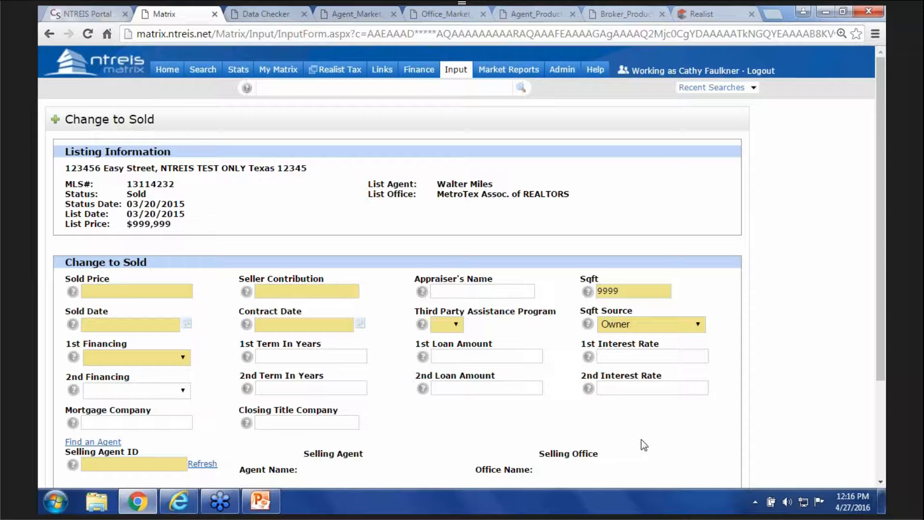
scroll(692, 407, down, 3)
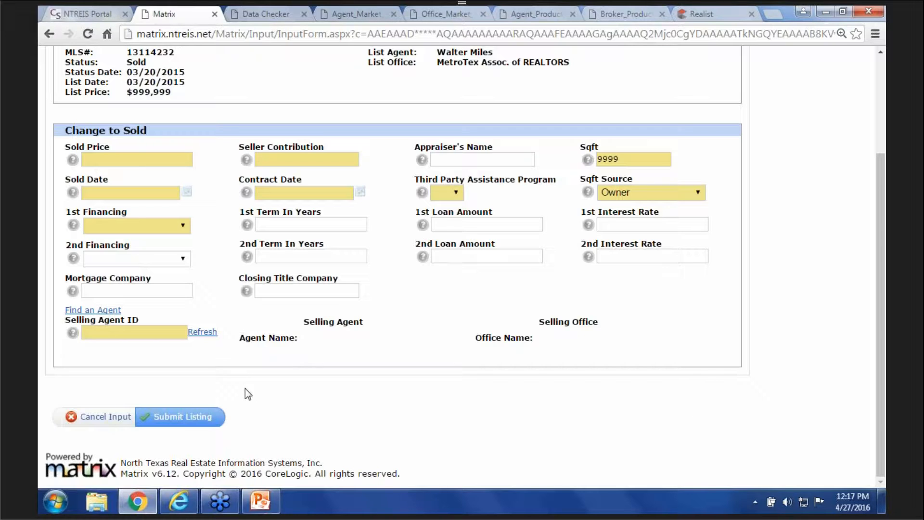
mouse_move(246, 498)
click(263, 434)
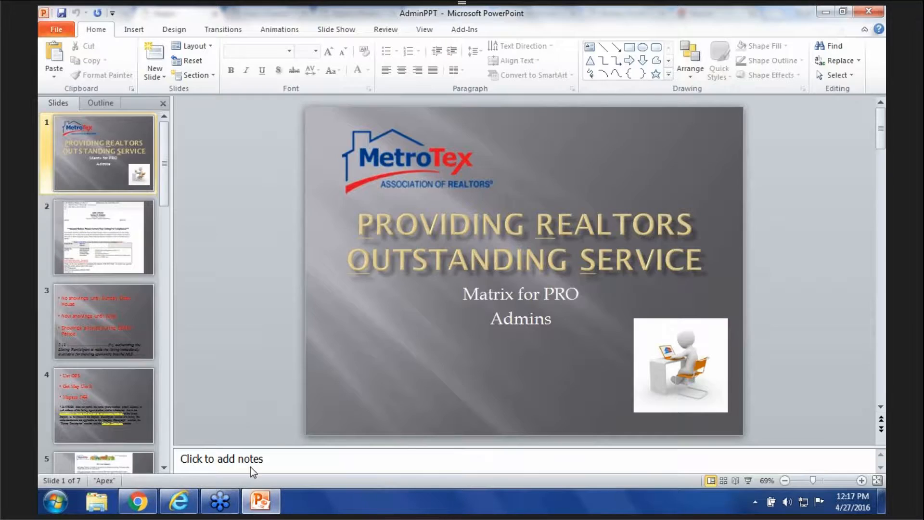
- Run the AdminPPT slideshow and display the Data Checker second violation notice slide
click(747, 480)
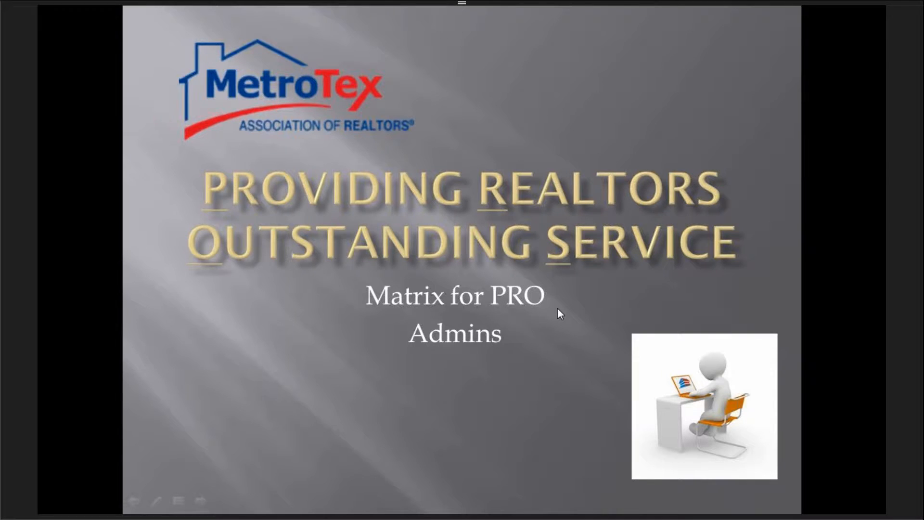
click(558, 310)
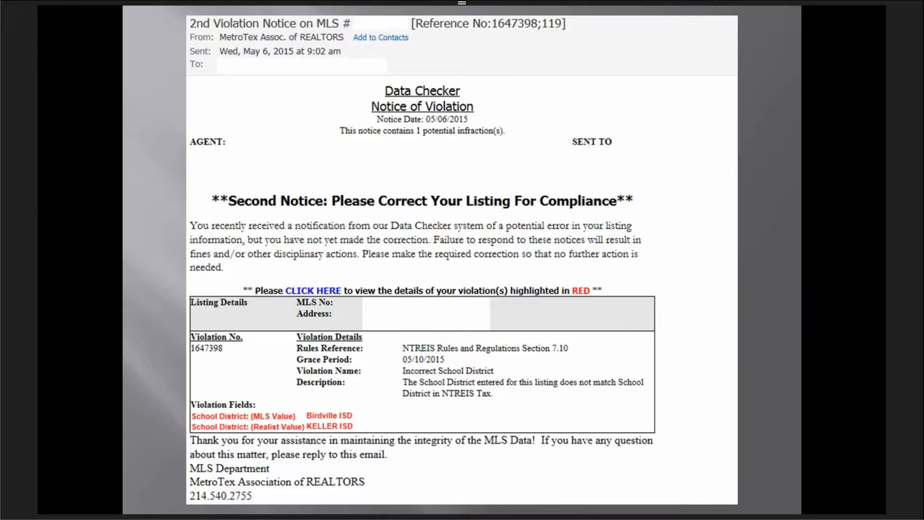
key(Right)
key(Left)
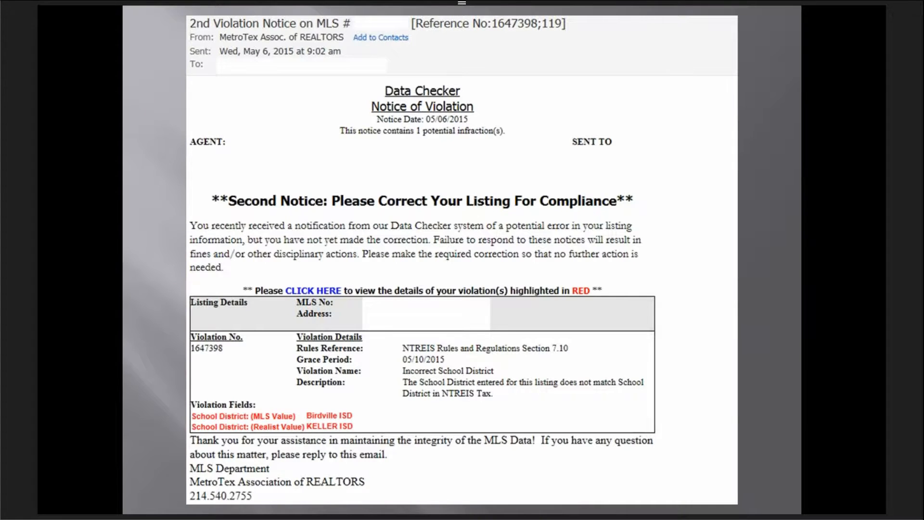
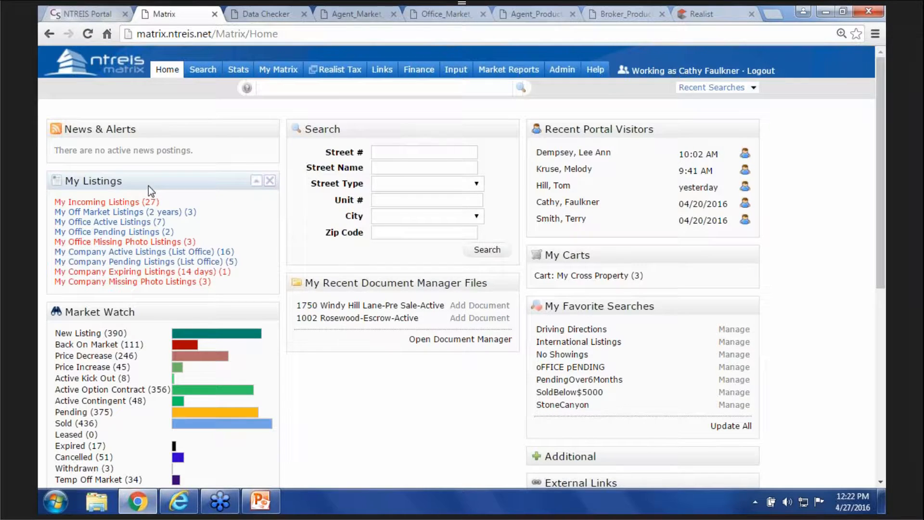
- Open My Office Active Listings (7) from the My Listings panel on the home page
click(133, 222)
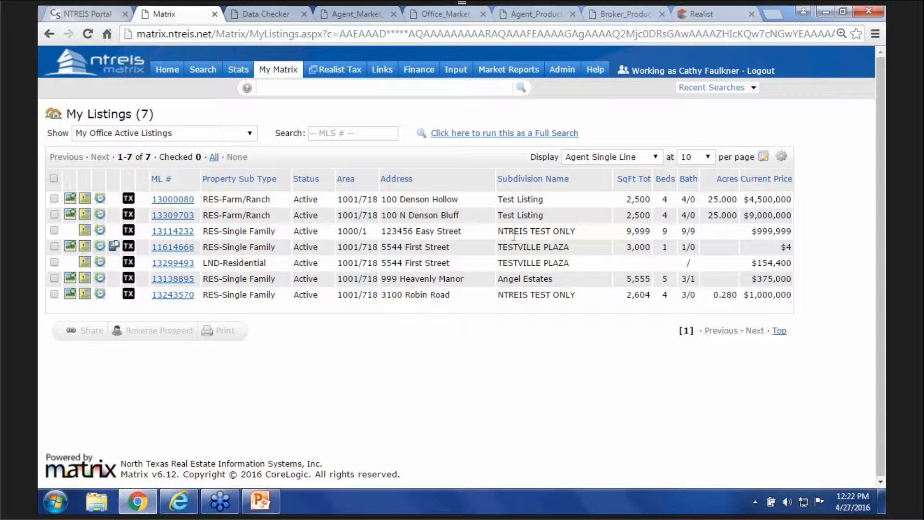
- Remove the Subdivision Name column and insert List Agent Full Name after Address
click(562, 187)
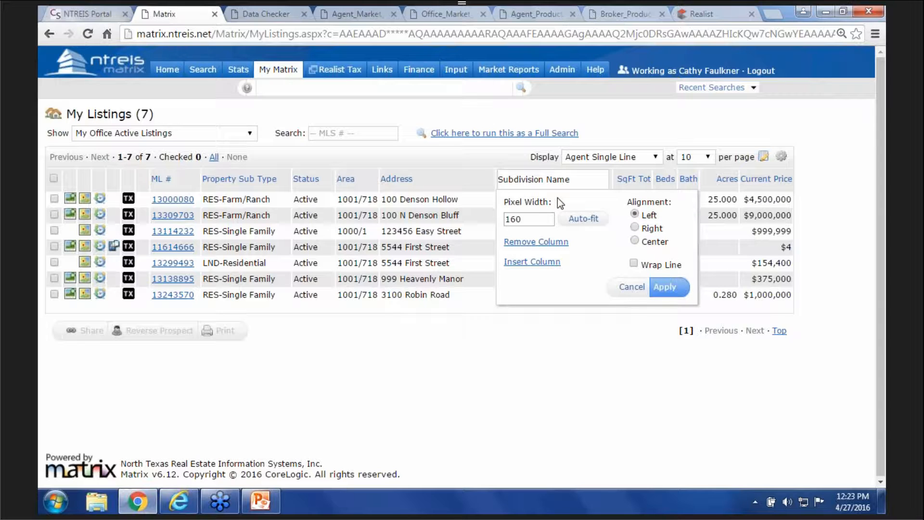
click(524, 243)
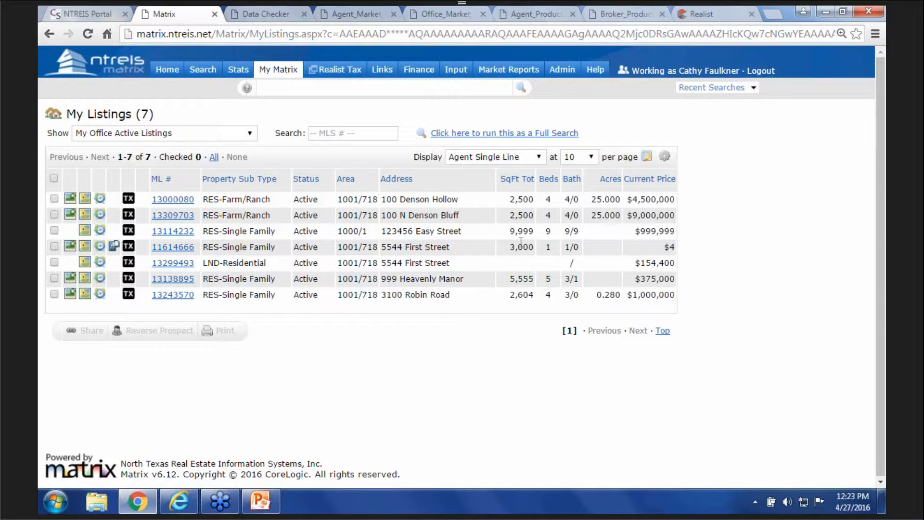
click(464, 183)
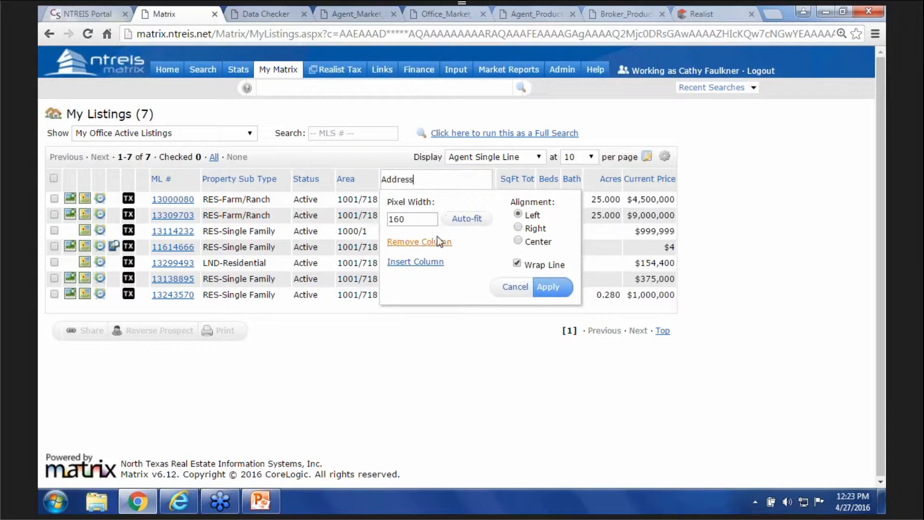
click(427, 262)
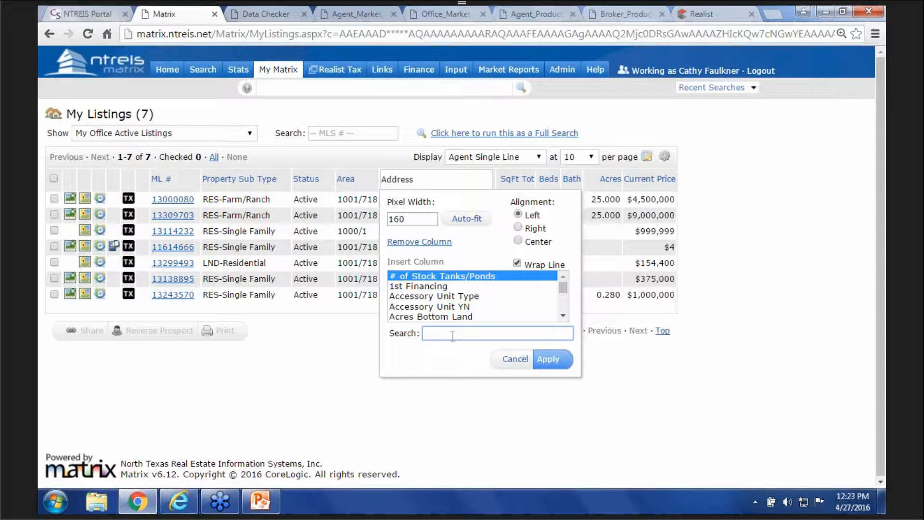
text(name)
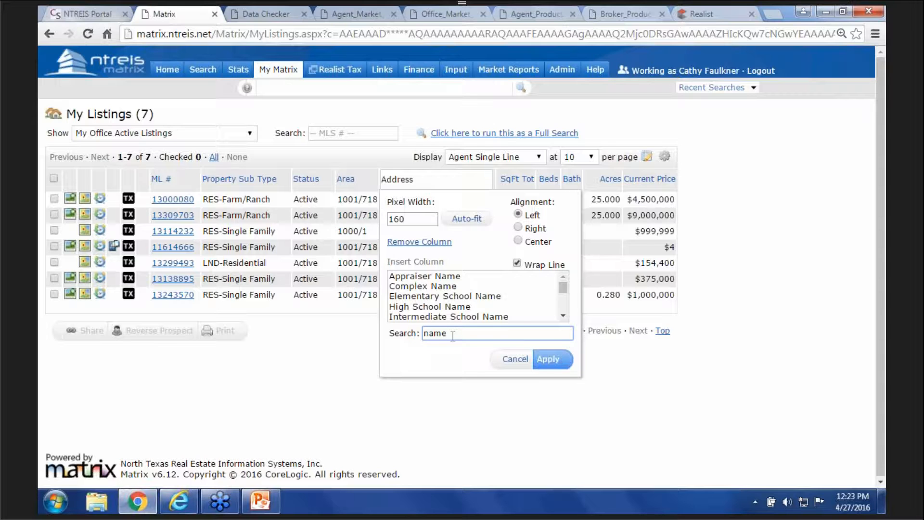
click(563, 316)
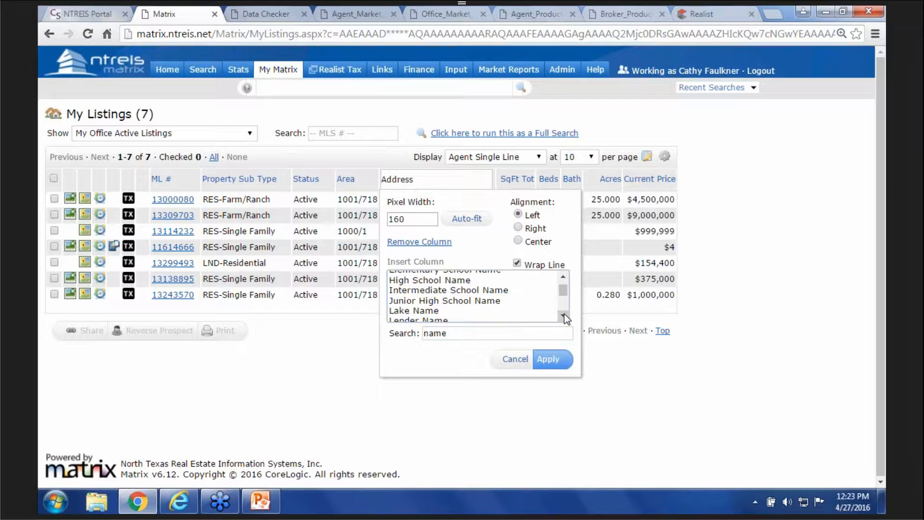
click(562, 315)
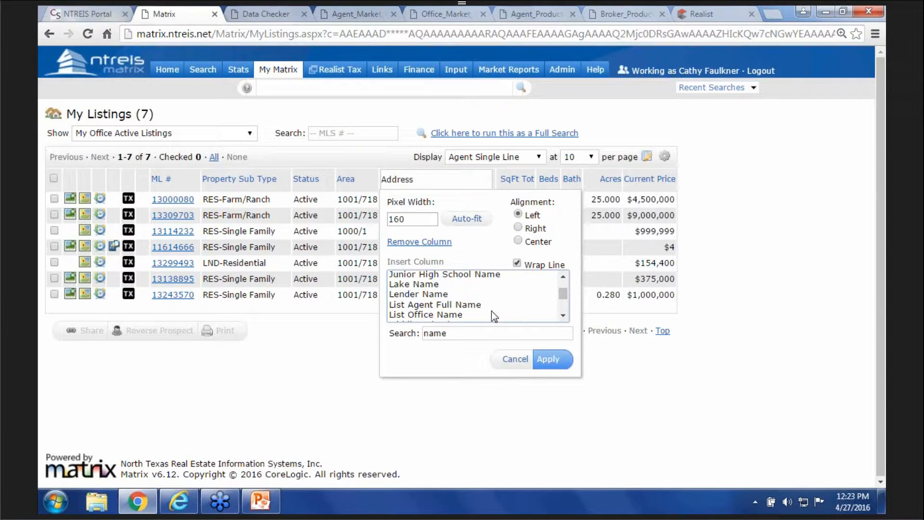
click(465, 304)
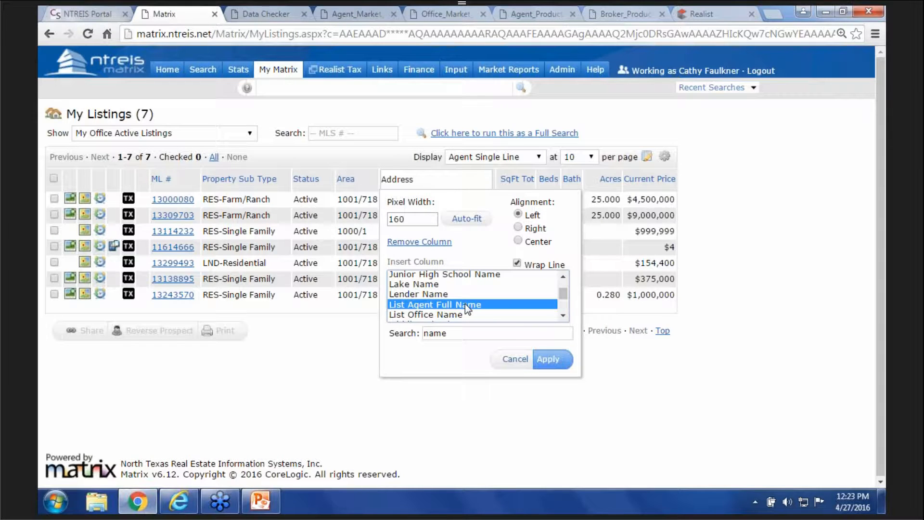
click(537, 358)
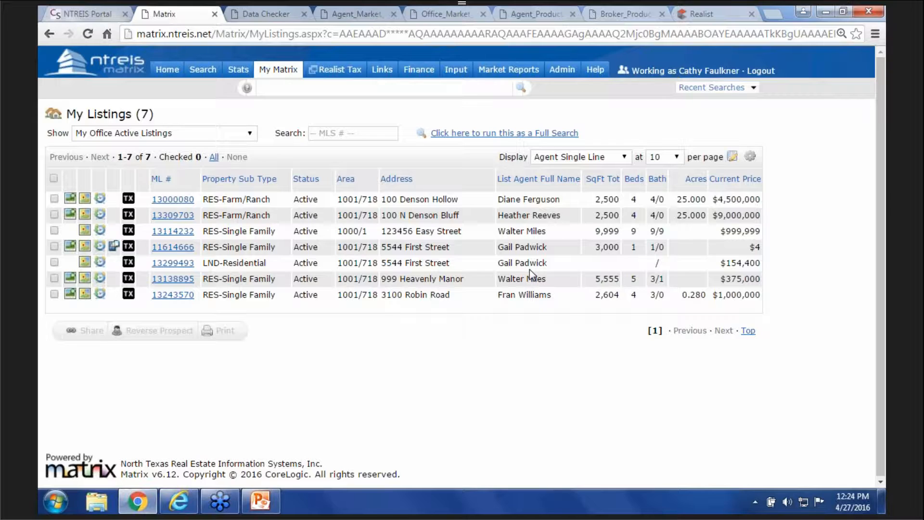
- Insert a List Agent Direct Work Phone column after List Agent Full Name
click(557, 185)
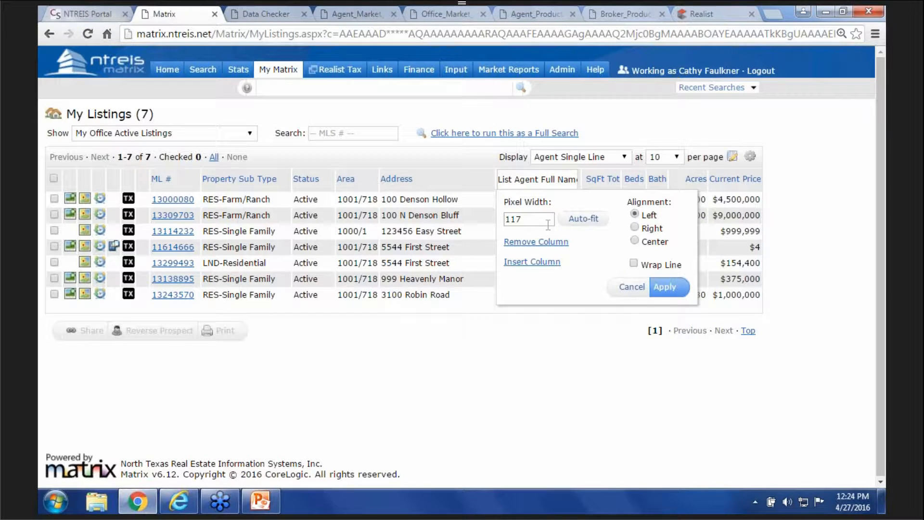
click(540, 262)
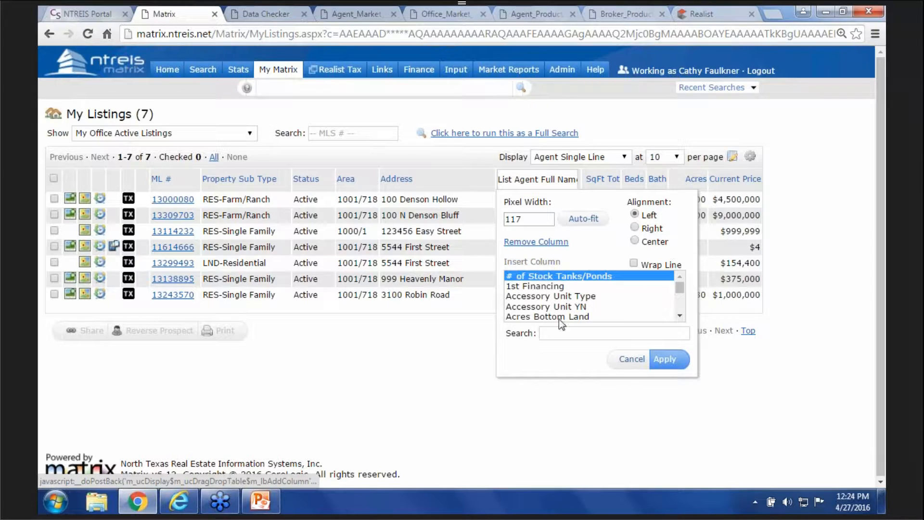
click(569, 332)
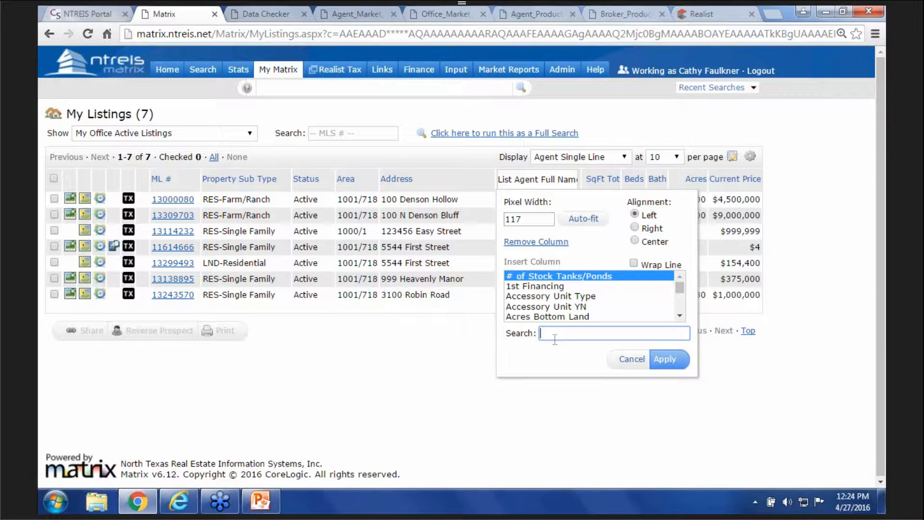
text(phone)
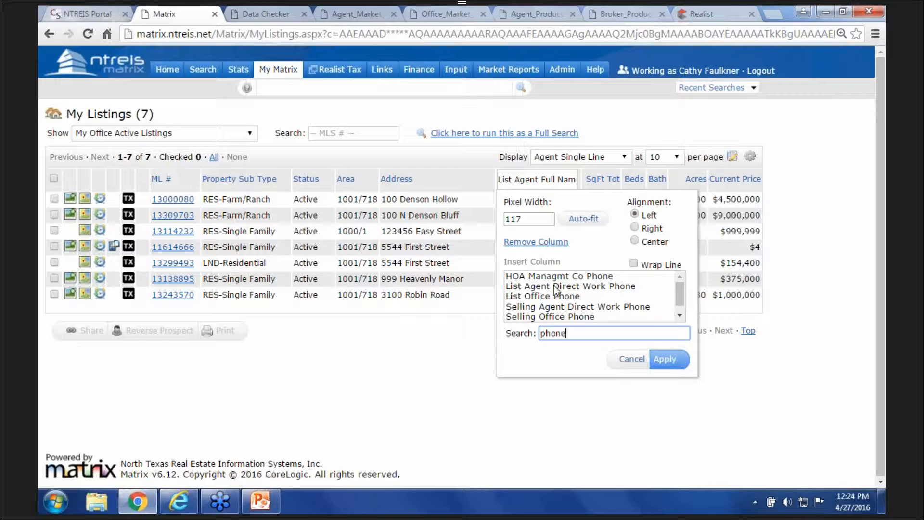
click(607, 286)
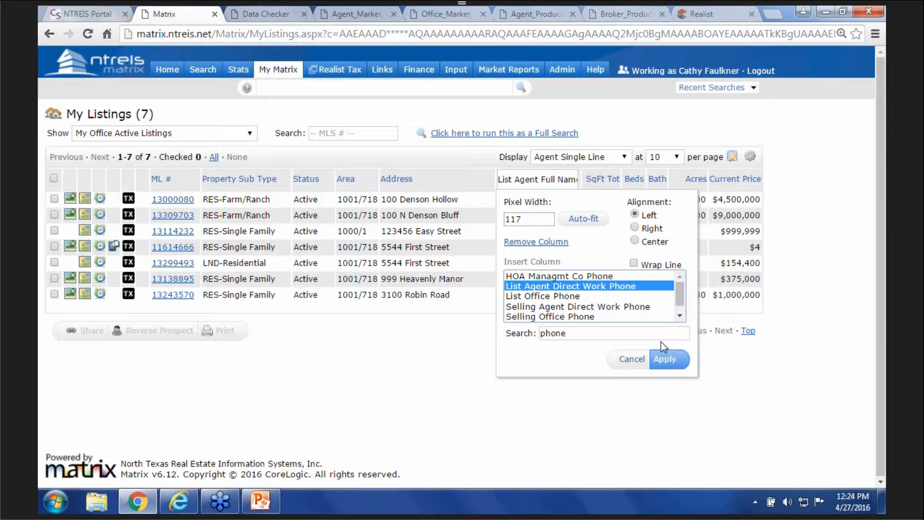
click(659, 360)
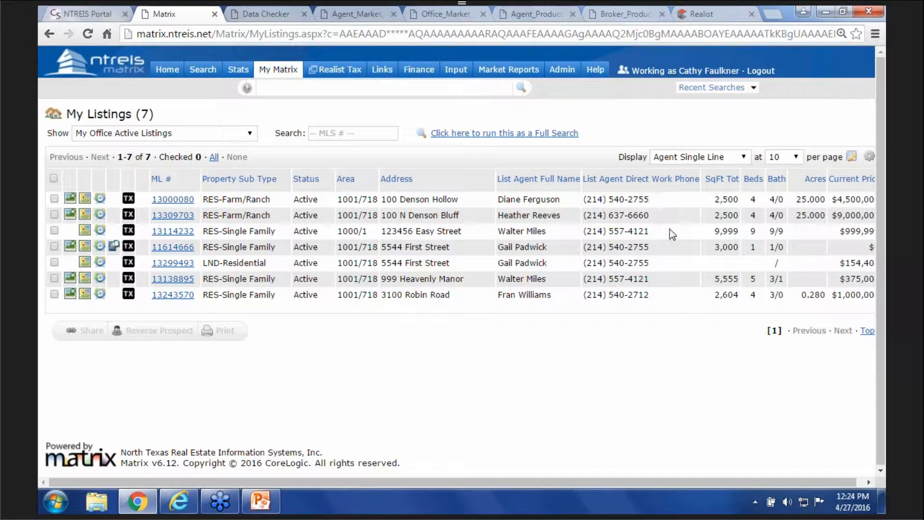
- Shorten the new phone column's header to 'Agent Phone'
click(655, 188)
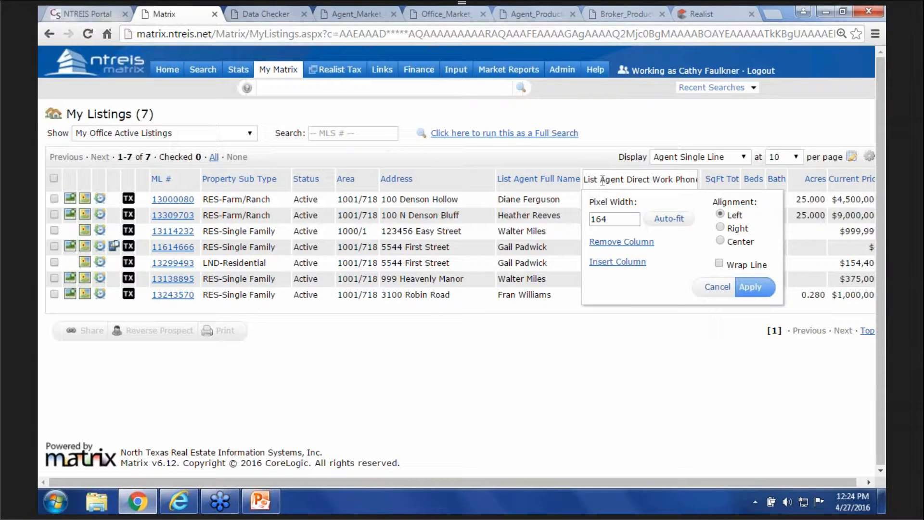
key(Delete)
key(Delete)
key(Delete)
key(Delete)
key(Delete)
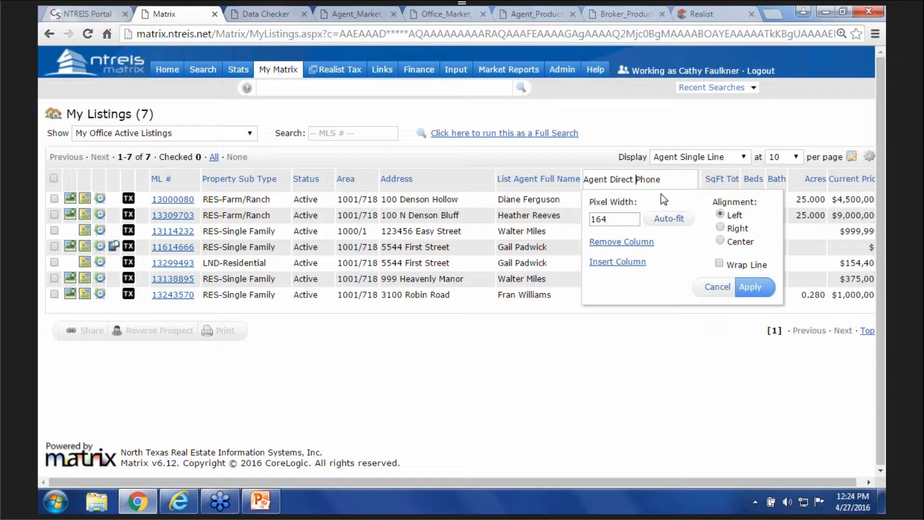
key(BackSpace)
key(BackSpace)
key(BackSpace)
key(BackSpace)
key(BackSpace)
key(BackSpace)
key(BackSpace)
click(755, 290)
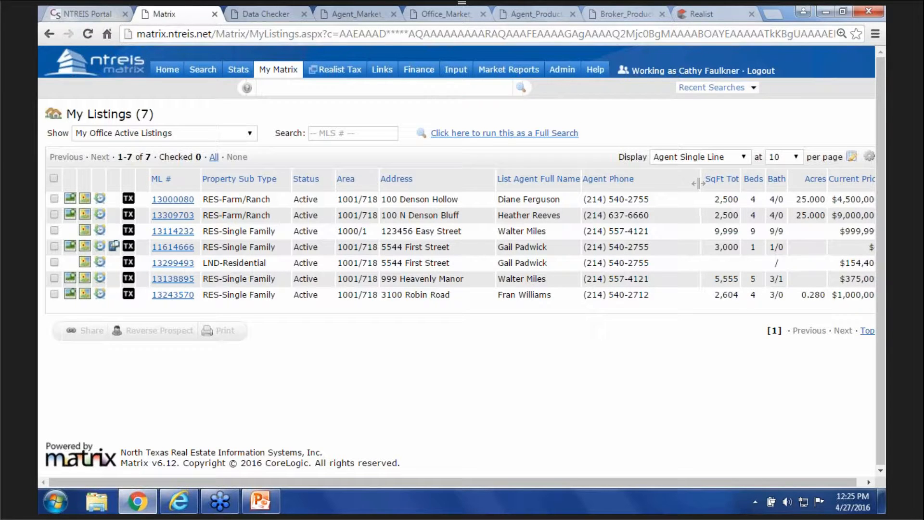
- Narrow the Agent Phone column and move Current Price right after Property Sub Type
drag(699, 183, 661, 184)
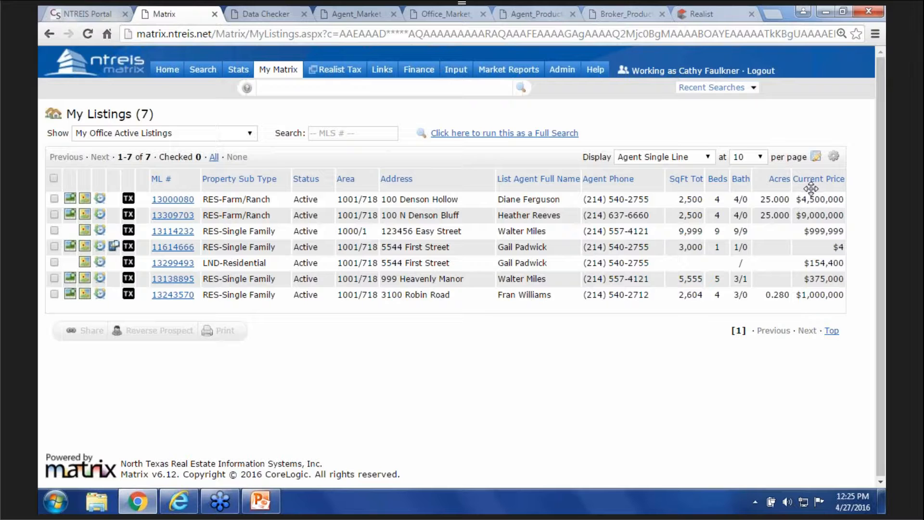
drag(816, 188, 315, 247)
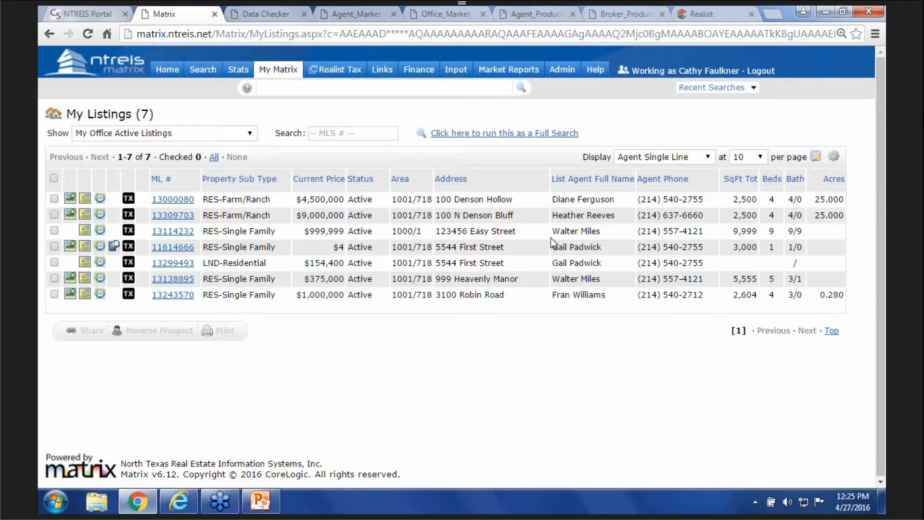
- Save the layout as a copy named 'Admin' and make it the My Listings starting default
click(816, 159)
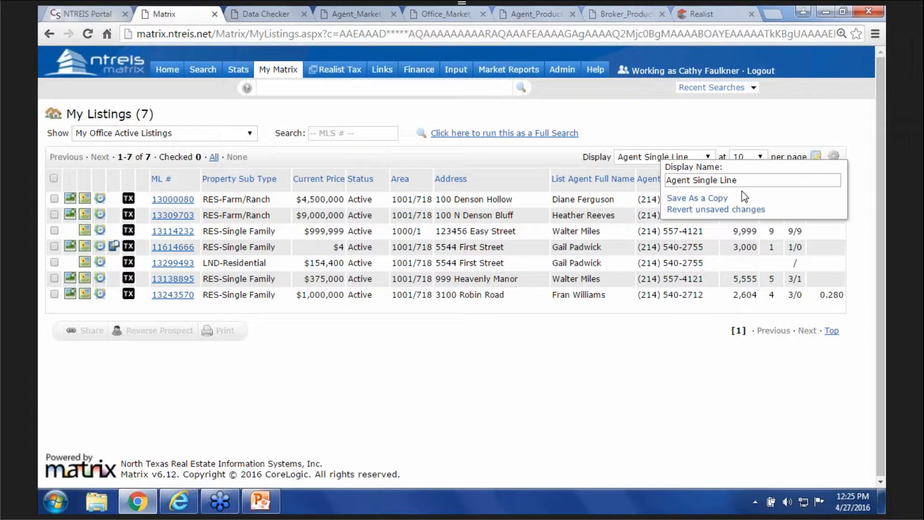
drag(756, 180, 662, 191)
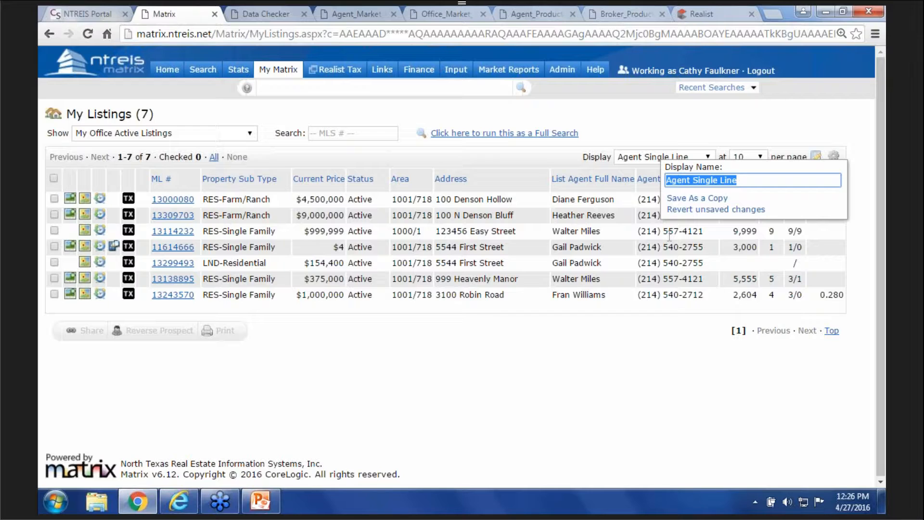
text(Admin)
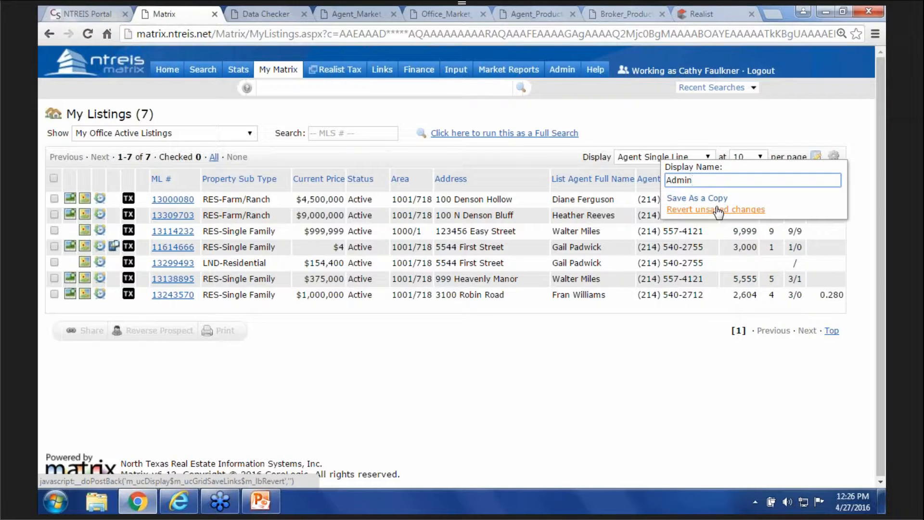
key(BackSpace)
key(BackSpace)
text(in)
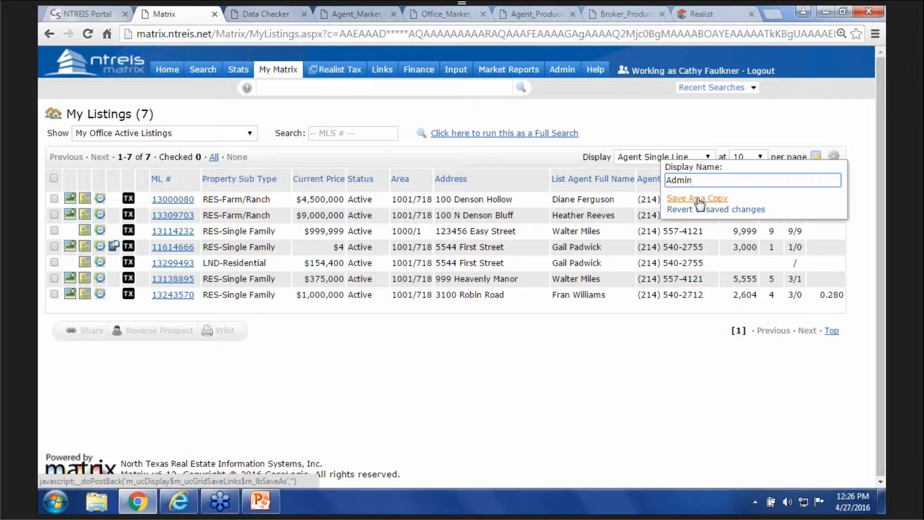
click(698, 199)
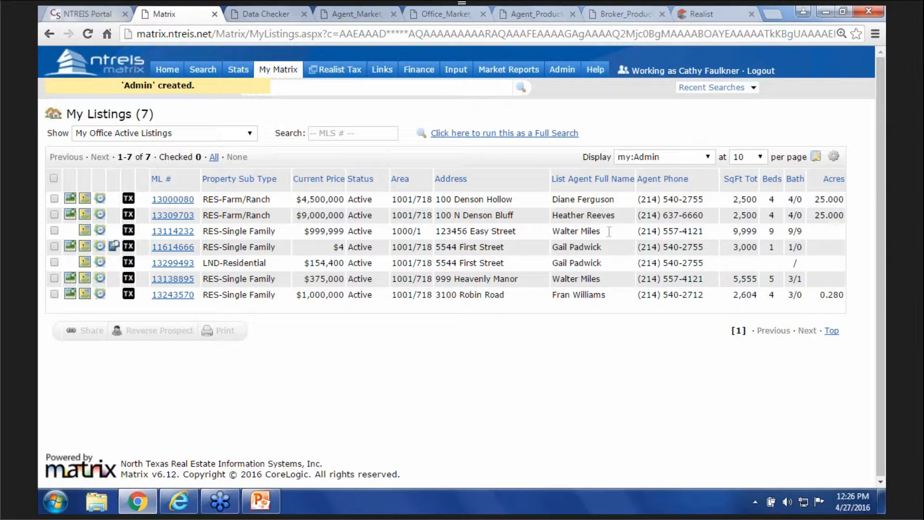
click(834, 164)
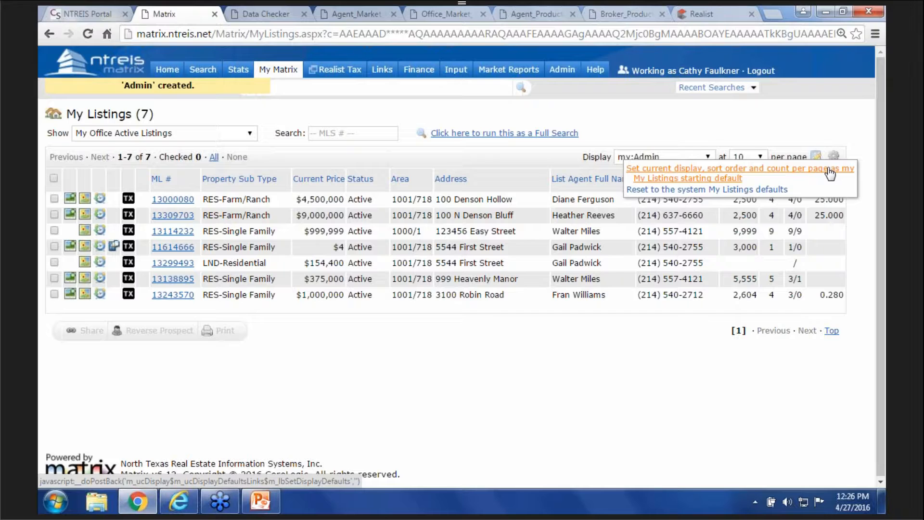
click(829, 172)
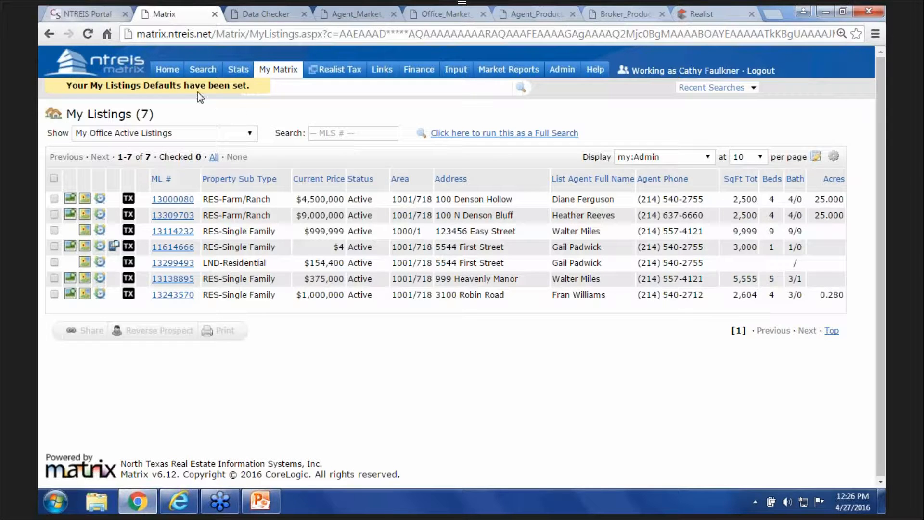
- Open Search > Residential > Quick and scroll down to the Additional Fields section
mouse_move(198, 78)
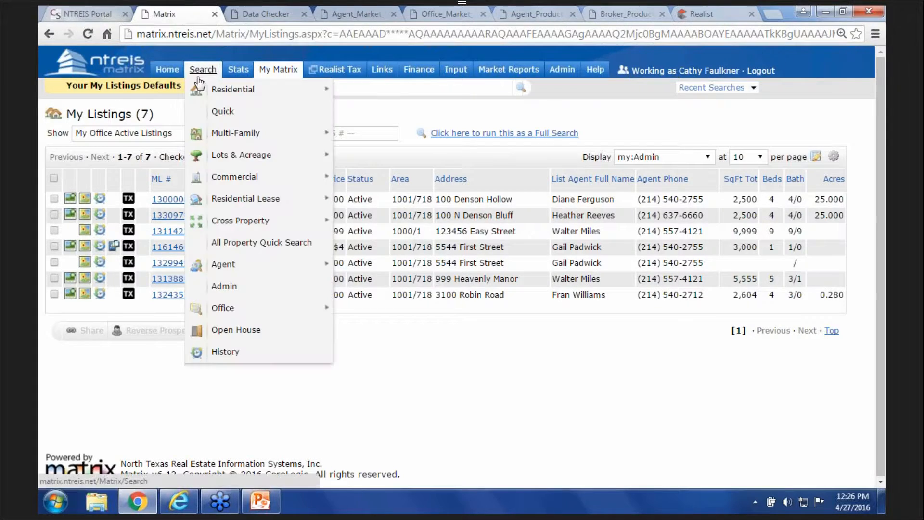
mouse_move(204, 96)
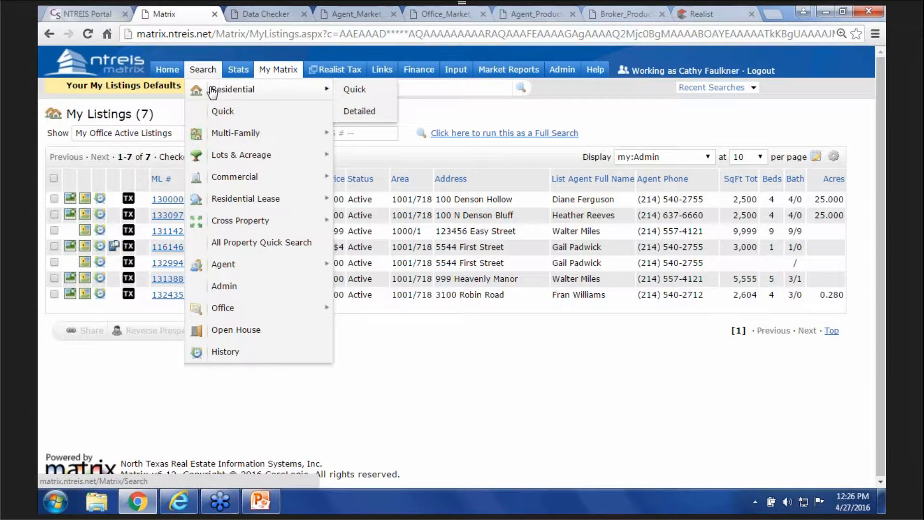
click(354, 91)
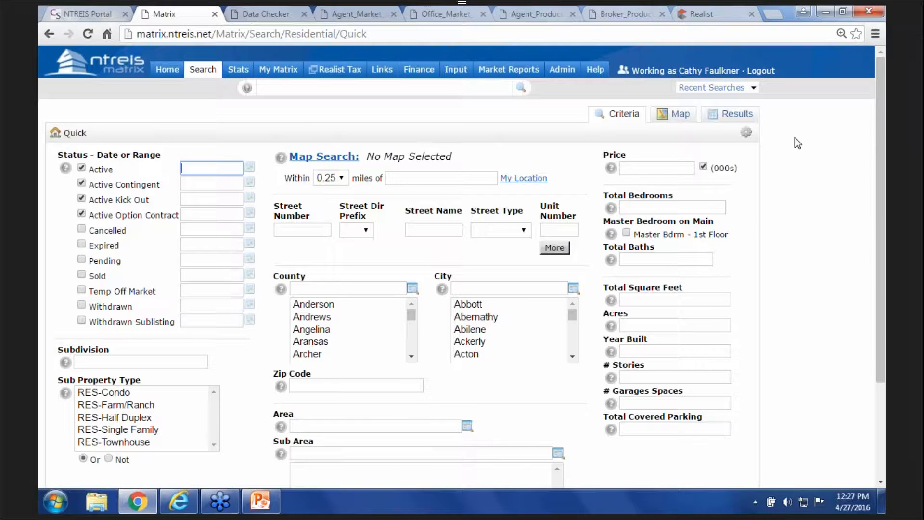
scroll(794, 137, down, 3)
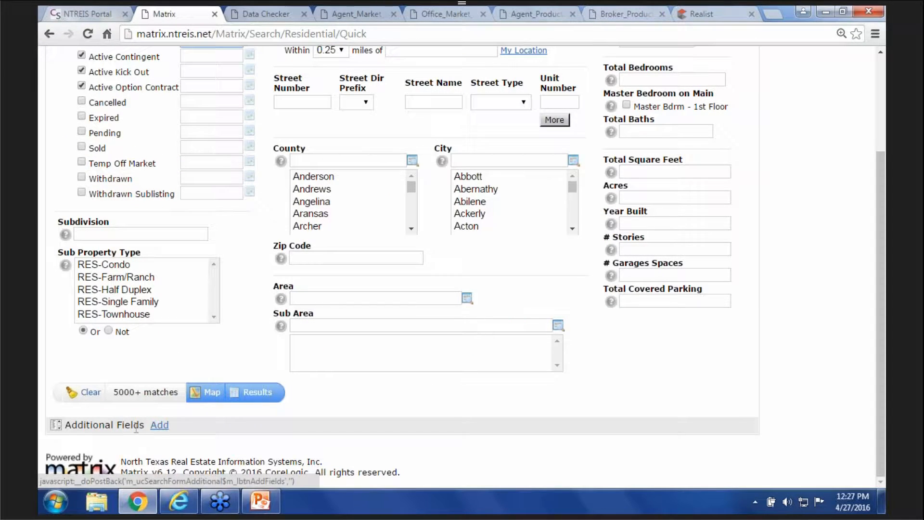
- Search 'mlsid' and add List Agent MLSID and List Office MLSID as additional fields
click(163, 426)
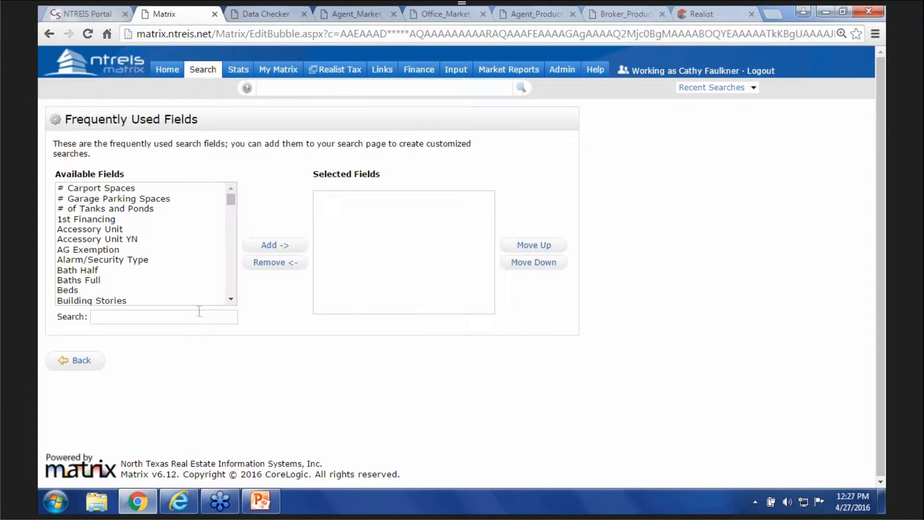
click(181, 316)
text(mlsi)
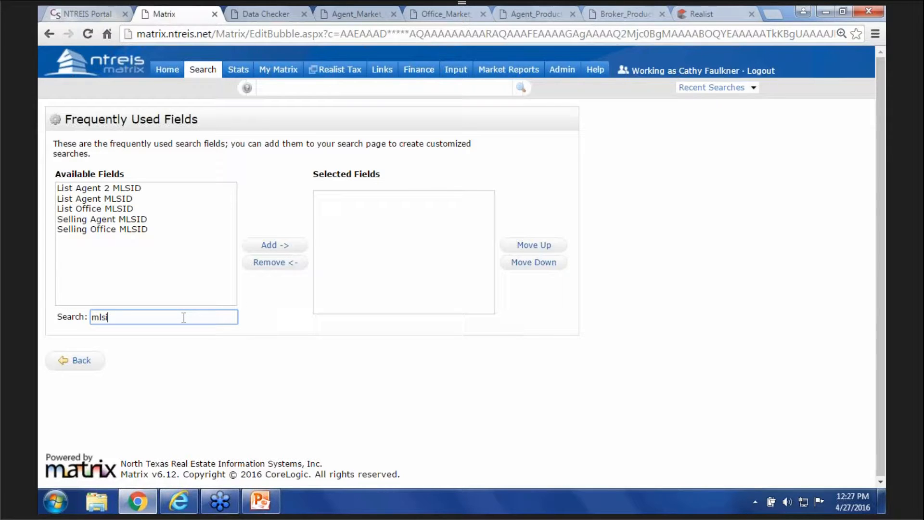
text(d)
click(104, 198)
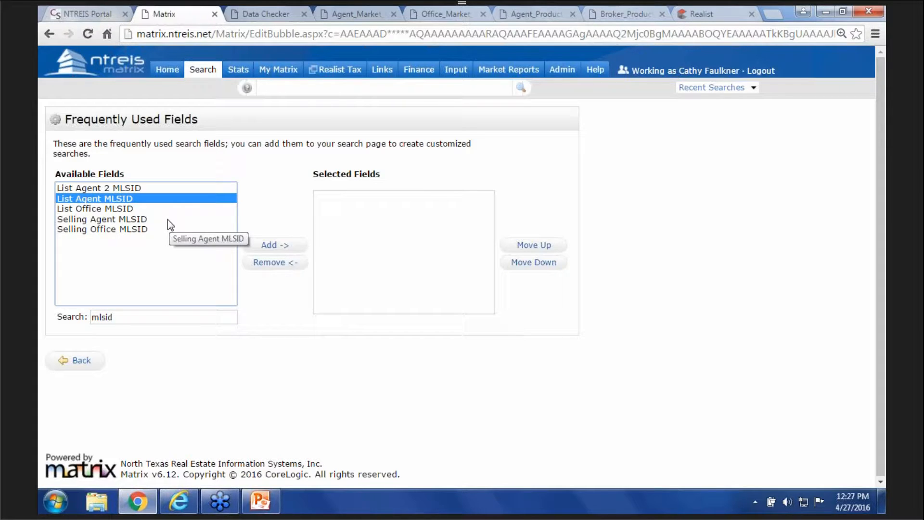
ctrl+click(129, 210)
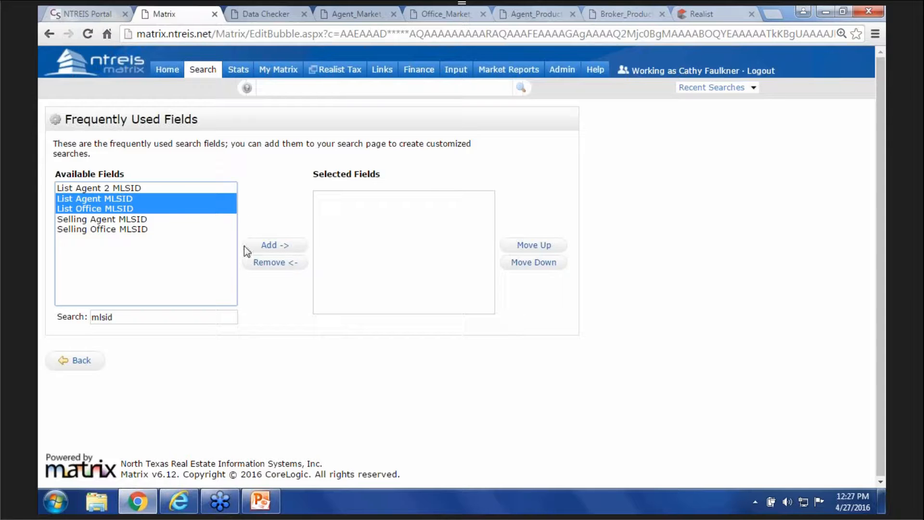
click(270, 248)
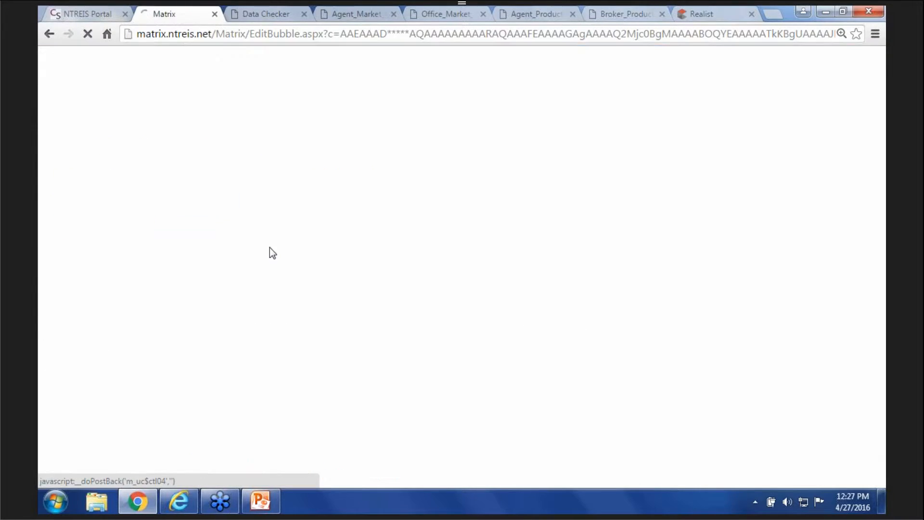
- Search 'name' and add Listing Agent Last Name to the selected fields
click(120, 314)
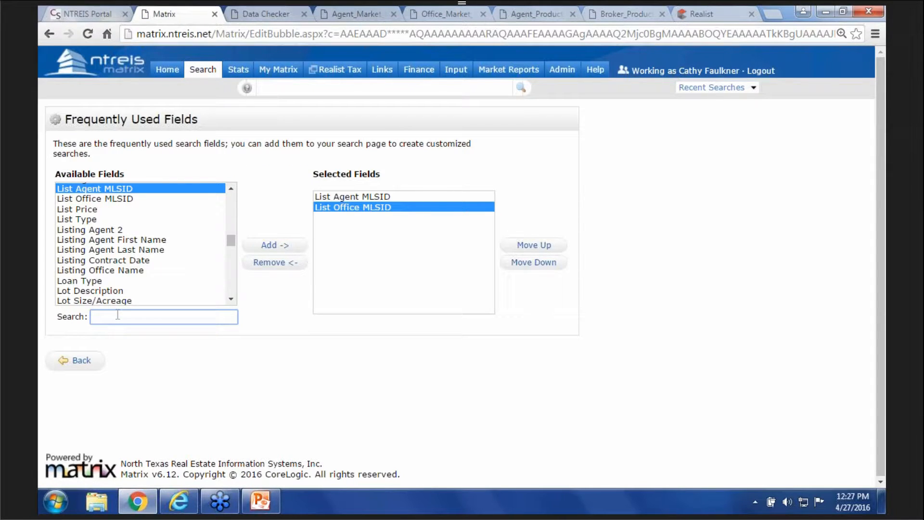
text(name)
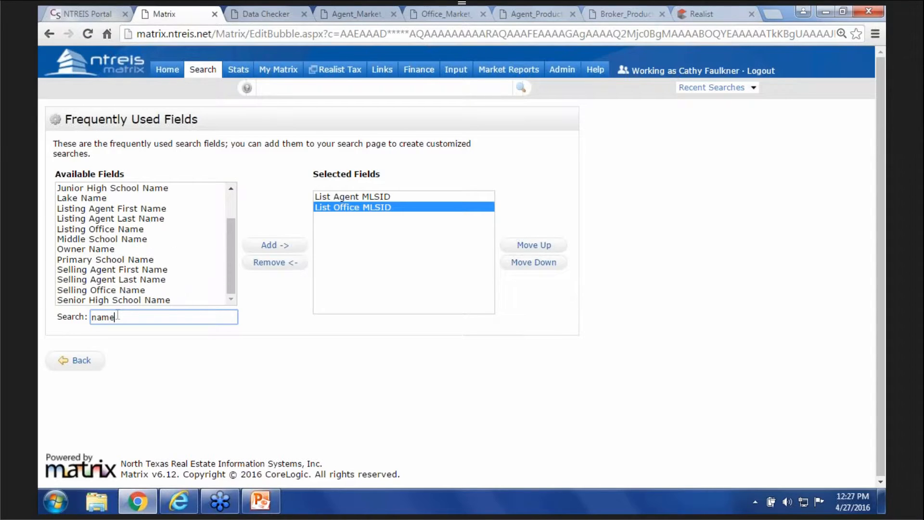
click(129, 219)
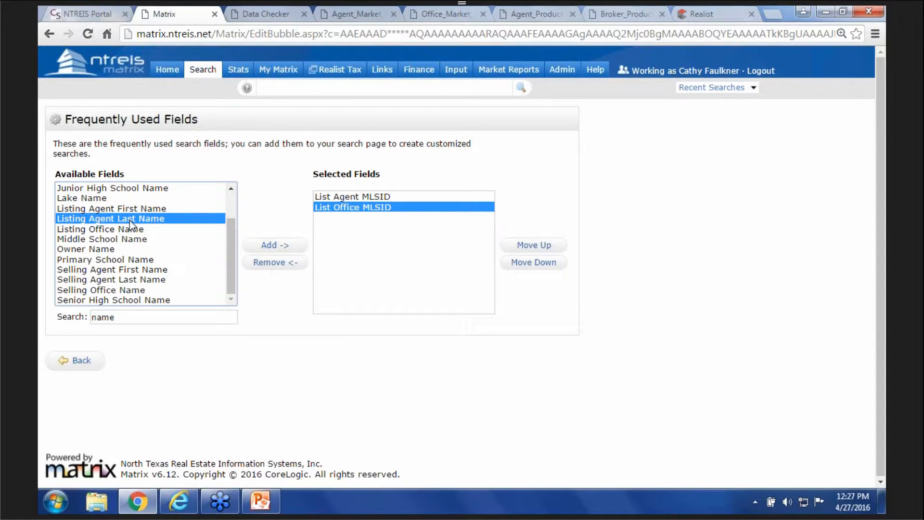
click(271, 246)
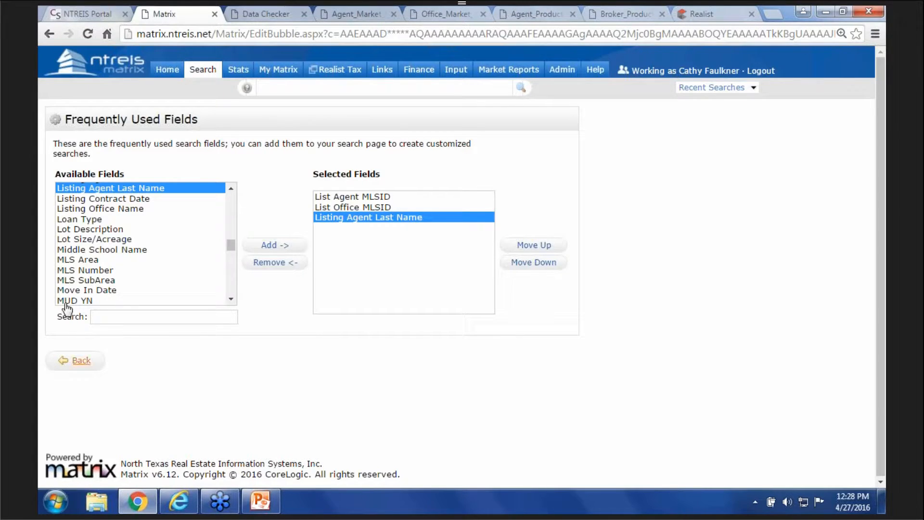
- Limit the status criteria to Active by unchecking Option Contract, Kick Out and Contingent
click(80, 359)
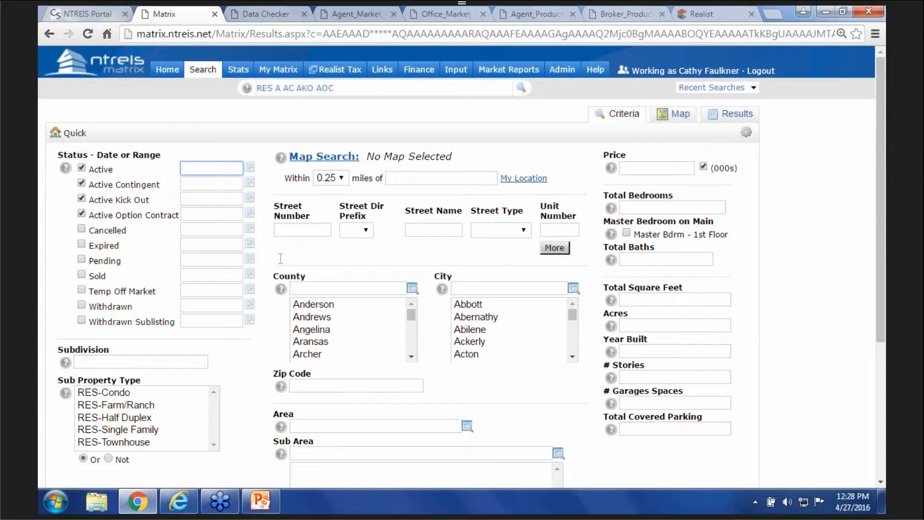
scroll(277, 258, down, 4)
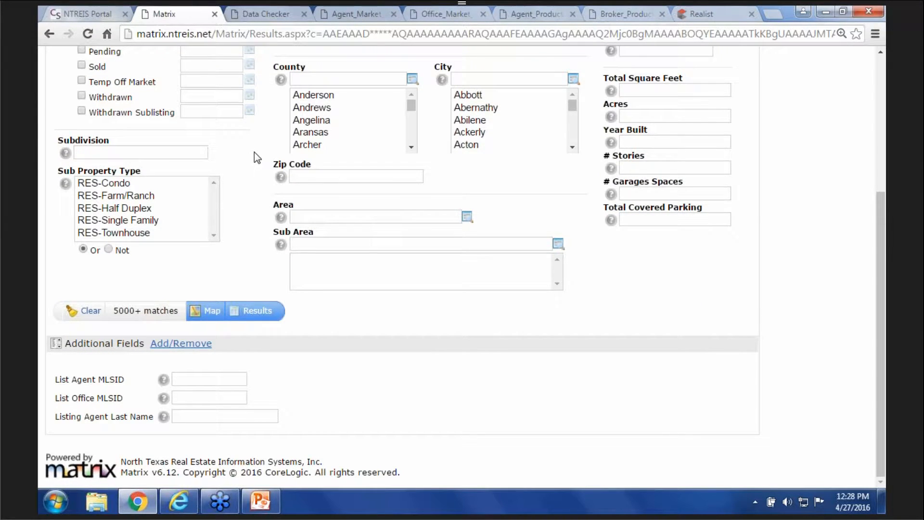
scroll(254, 151, up, 4)
click(81, 202)
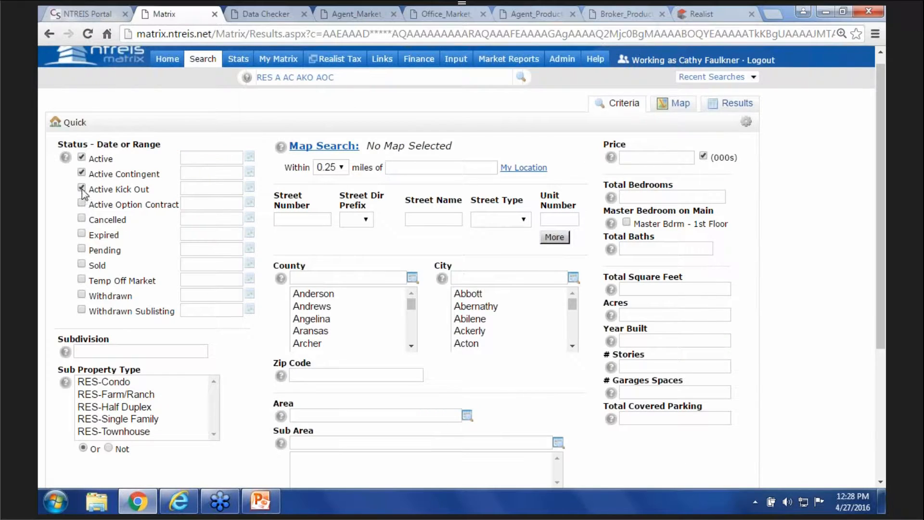
click(81, 189)
click(81, 172)
- Search by the listing agent's MLS ID, view the 2 results, and return to Criteria
scroll(267, 328, down, 4)
click(186, 378)
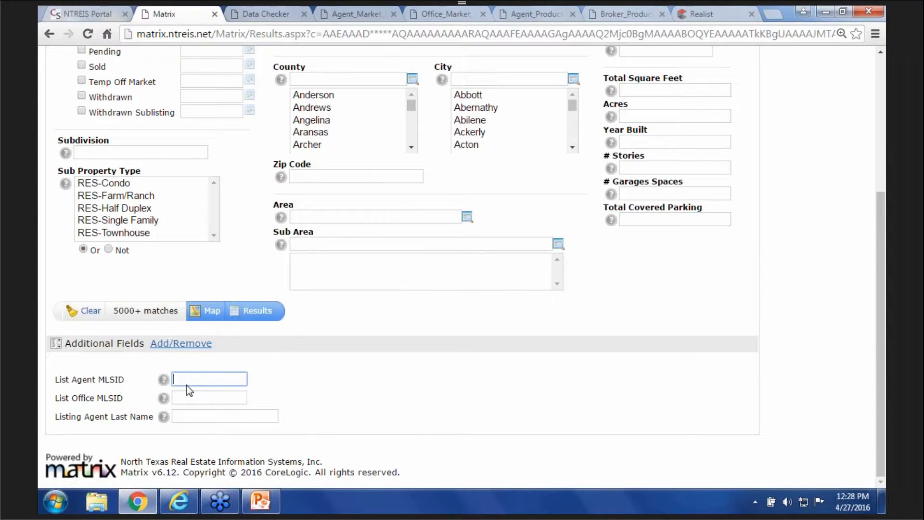
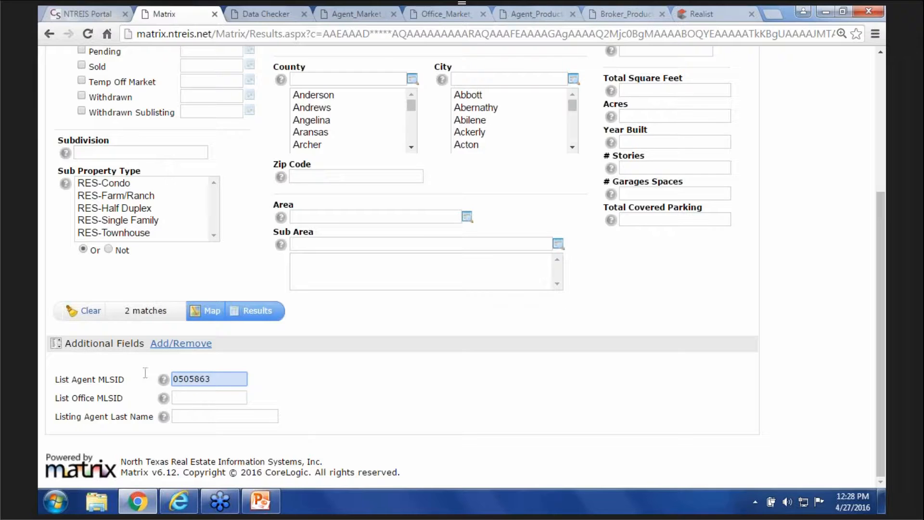
click(257, 311)
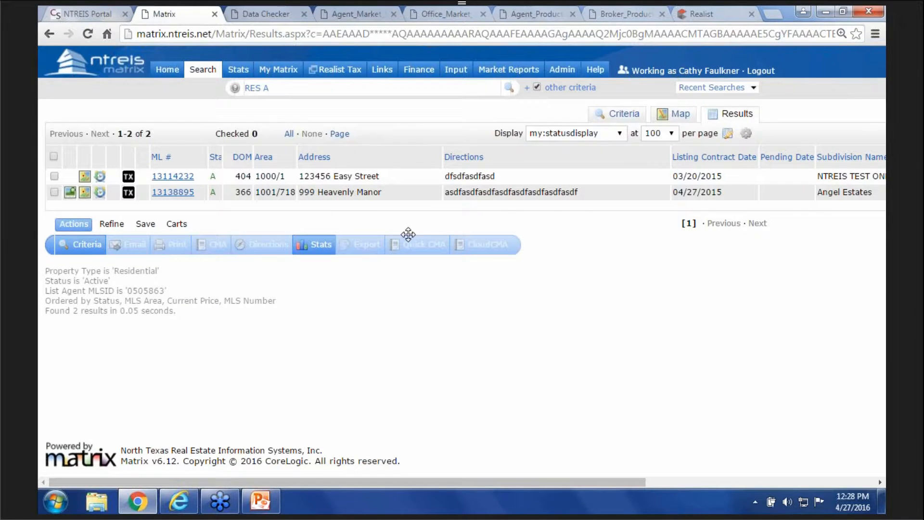
click(622, 115)
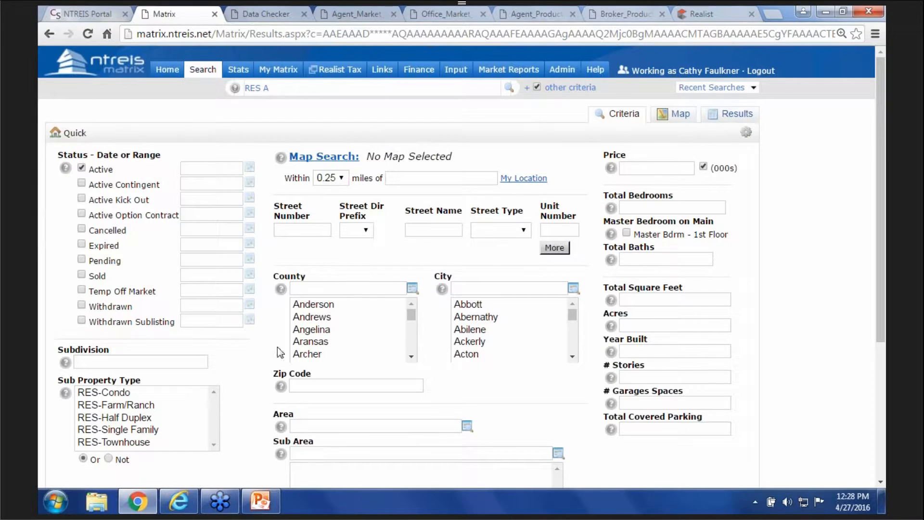
- Replace the agent MLS ID with the office's List Office MLSID and view the 6 results
scroll(250, 394, down, 3)
scroll(249, 394, down, 2)
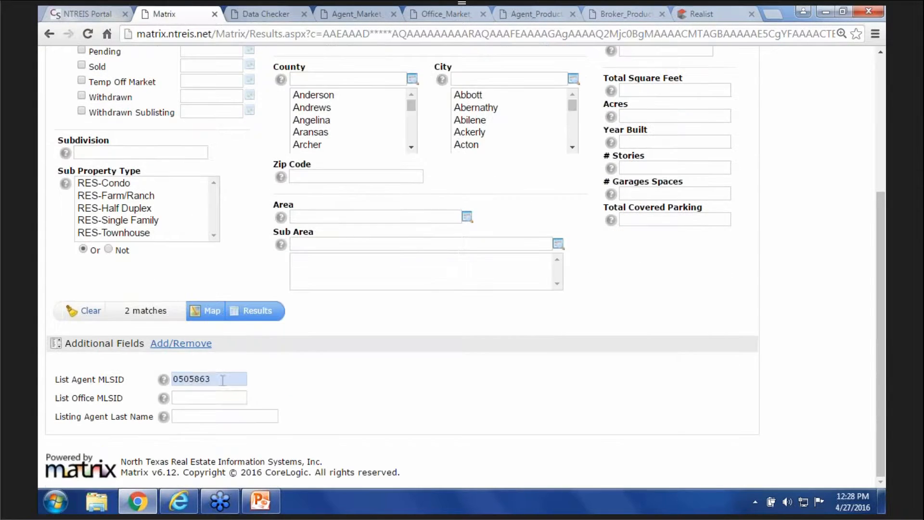
drag(223, 379, 133, 392)
key(BackSpace)
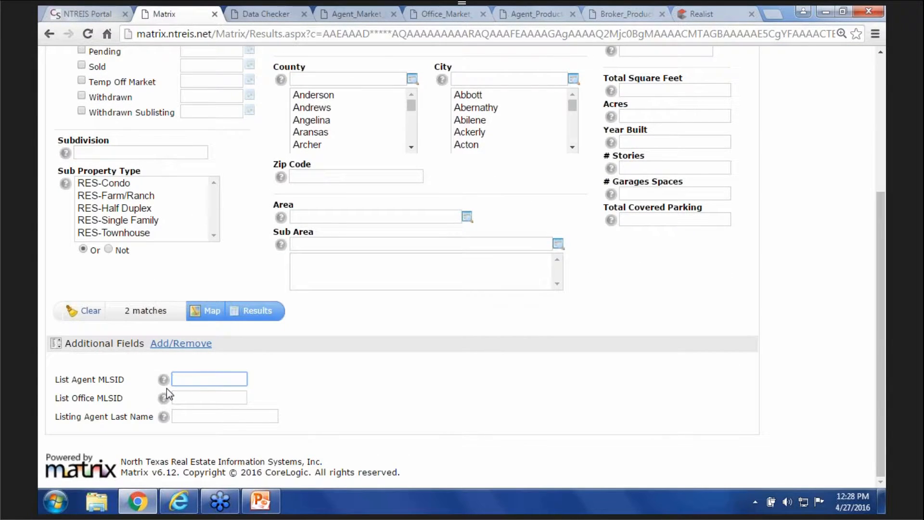
click(190, 401)
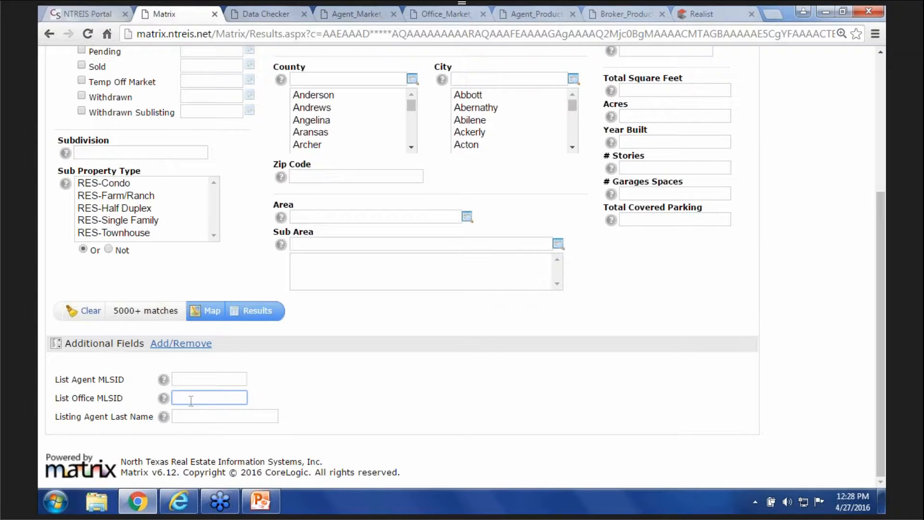
text(ST)
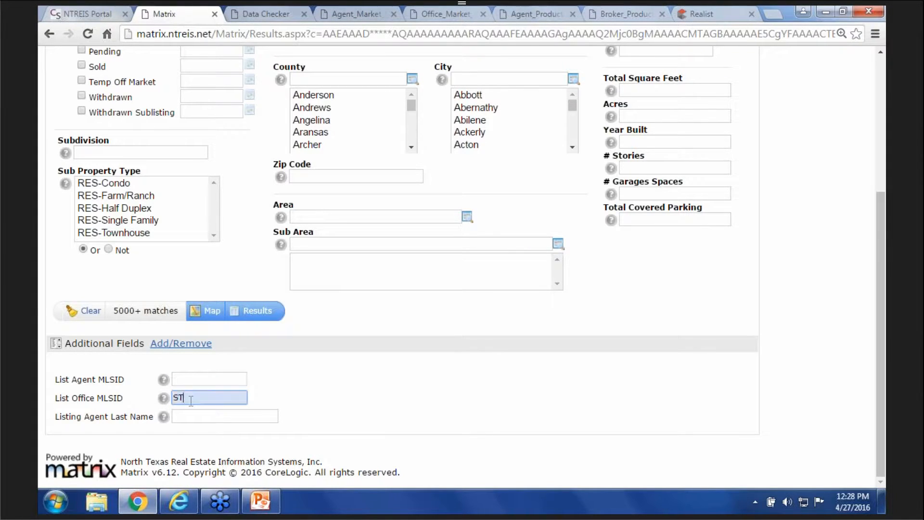
text(AFF)
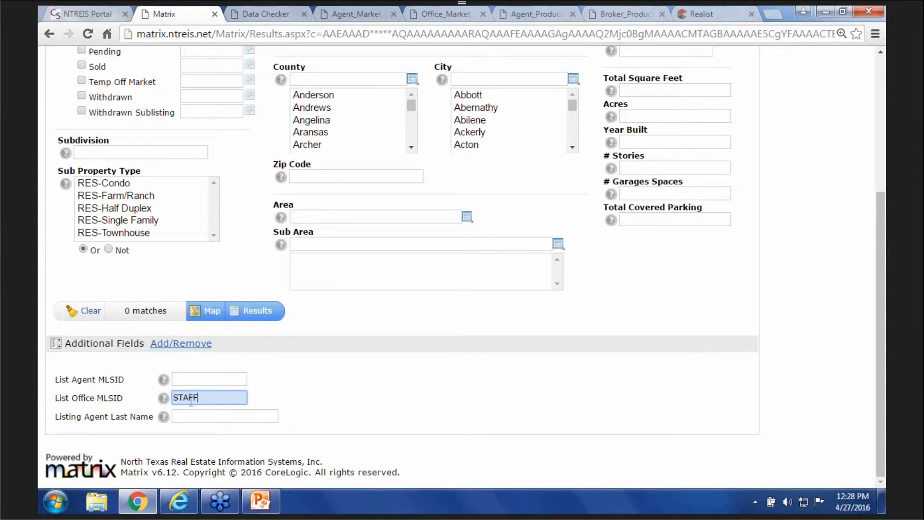
text(D)
click(256, 313)
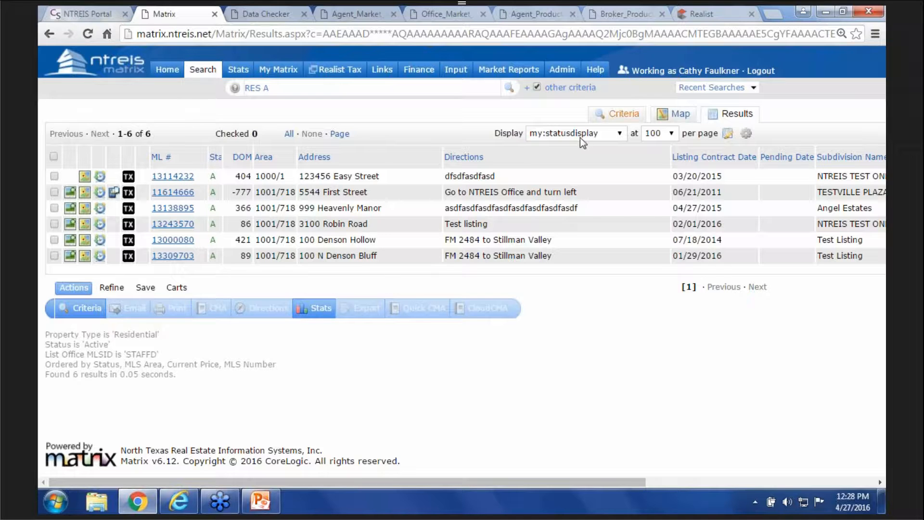
click(620, 114)
scroll(391, 364, down, 1)
scroll(390, 362, down, 4)
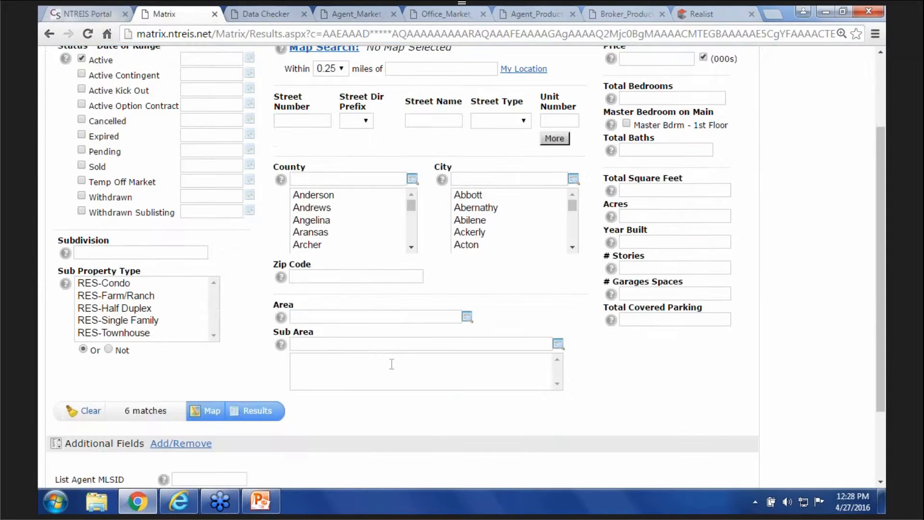
- Clear the office ID, search by the listing agent's last name (7 results), then return Home
double_click(185, 398)
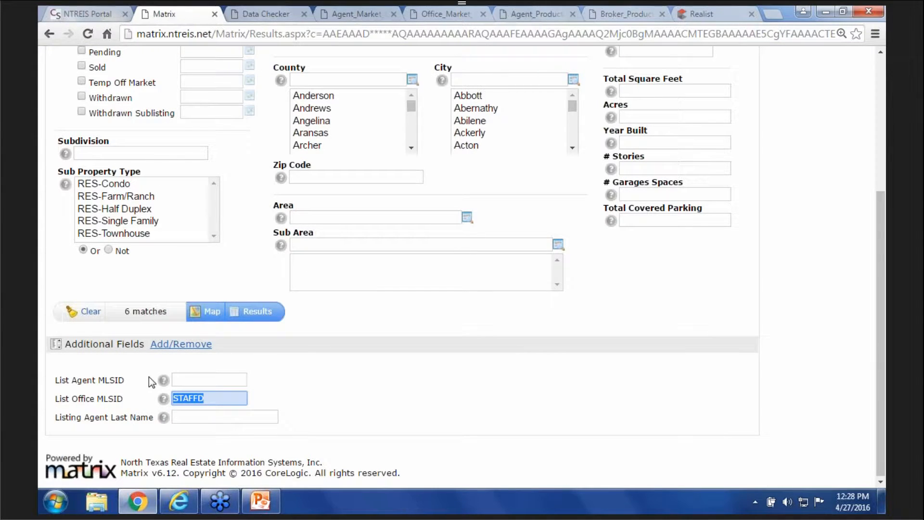
key(BackSpace)
click(195, 418)
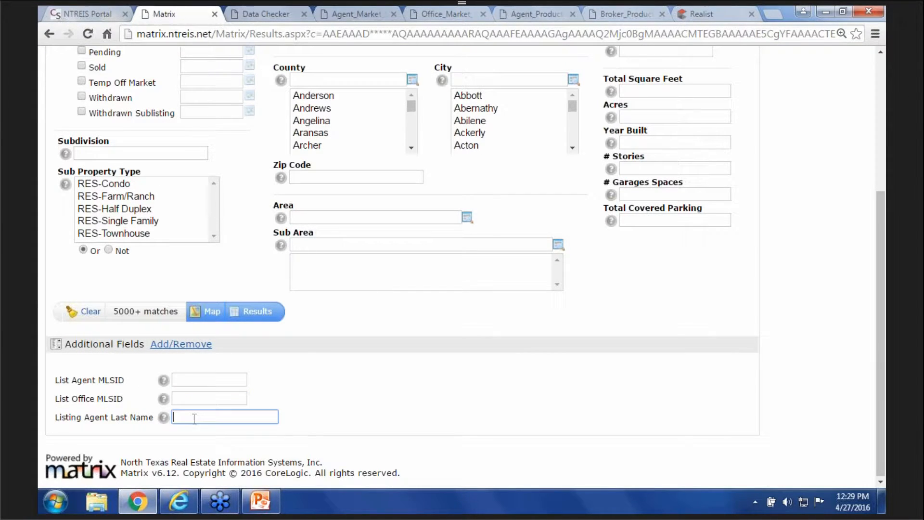
text(Miles)
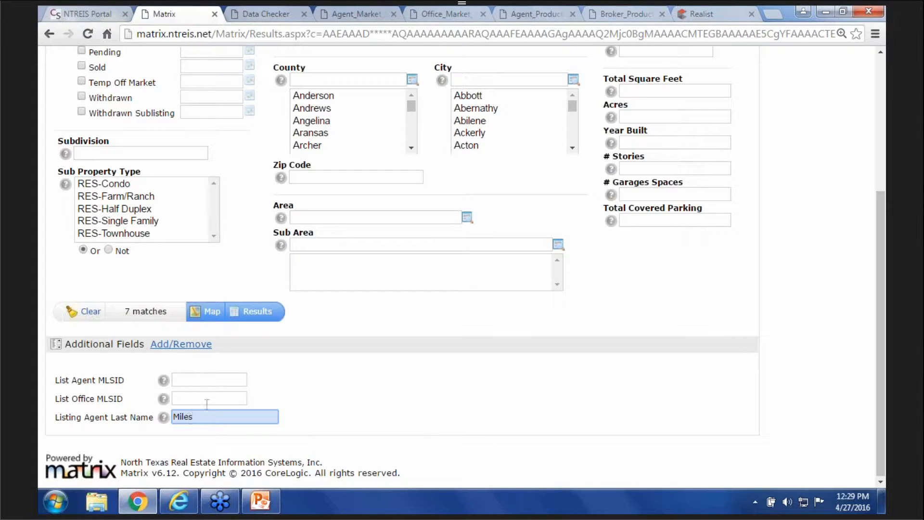
click(256, 313)
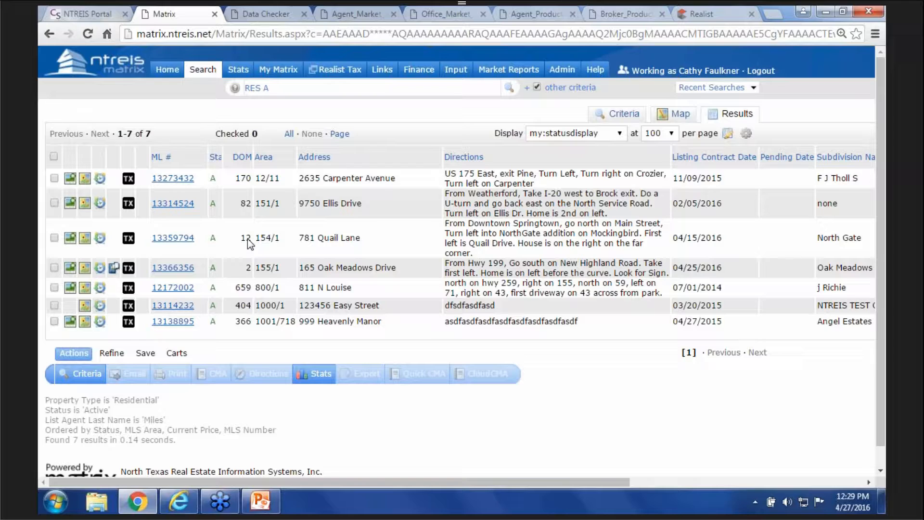
click(169, 72)
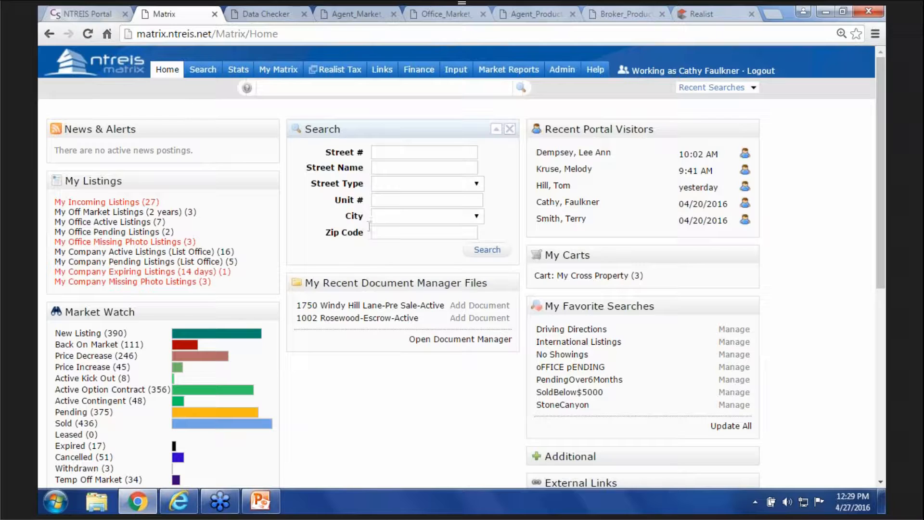
- Search for street number 2656 on street name Test, returning the single 2656 Test Drive listing
click(394, 152)
text(2656)
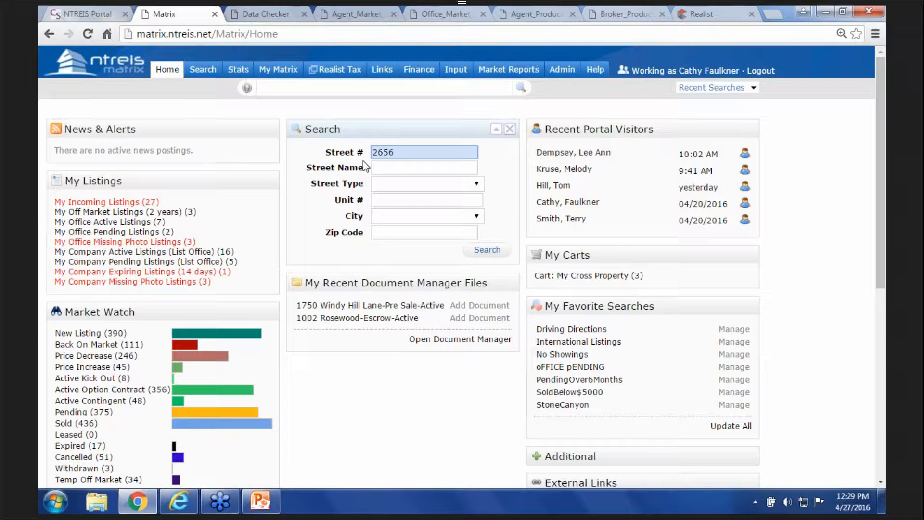
click(391, 168)
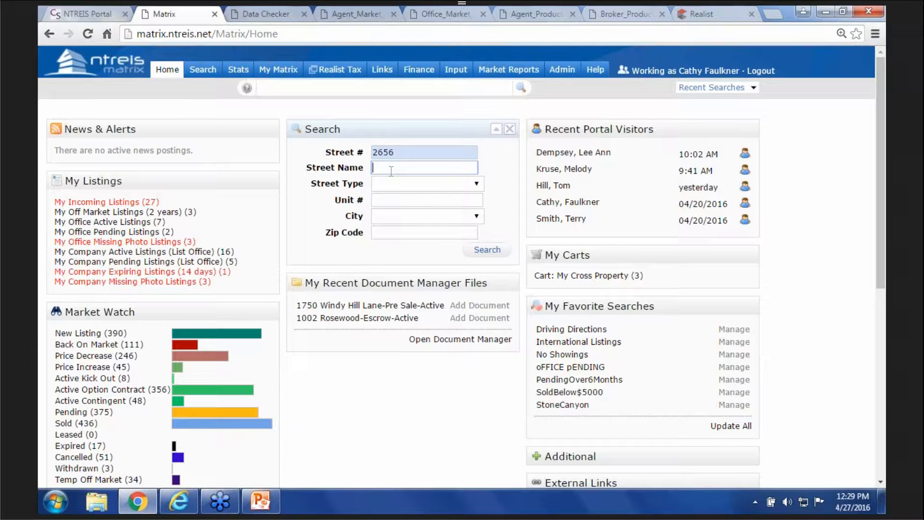
text(Test)
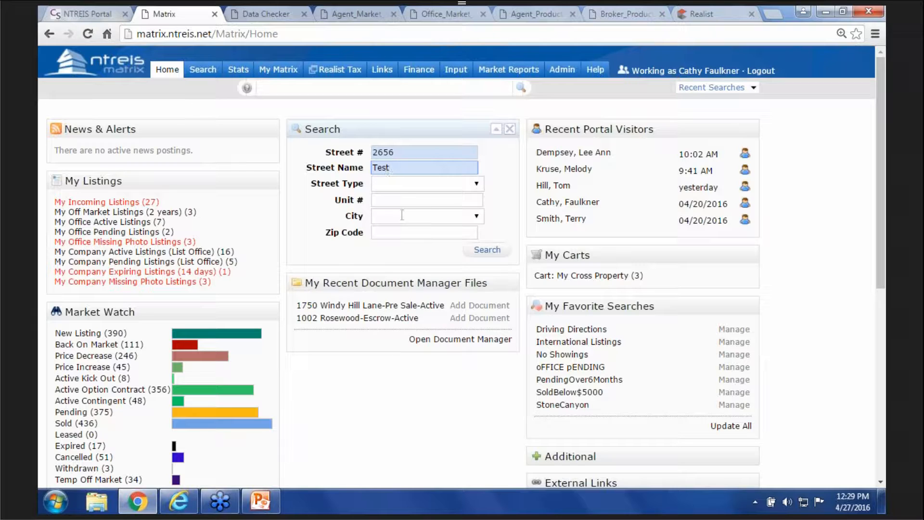
click(486, 250)
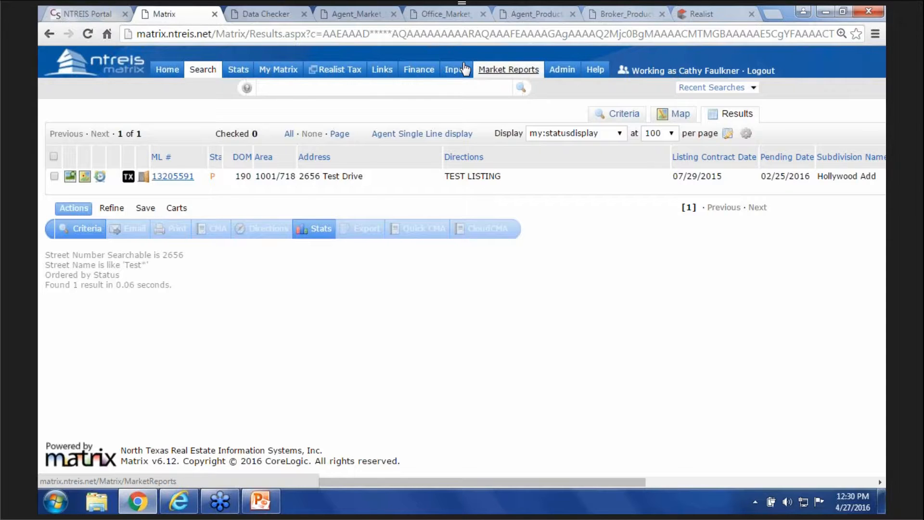
- Open the Agent Market Share report form and enter the date range 01/01/2015-12/31/15
click(503, 70)
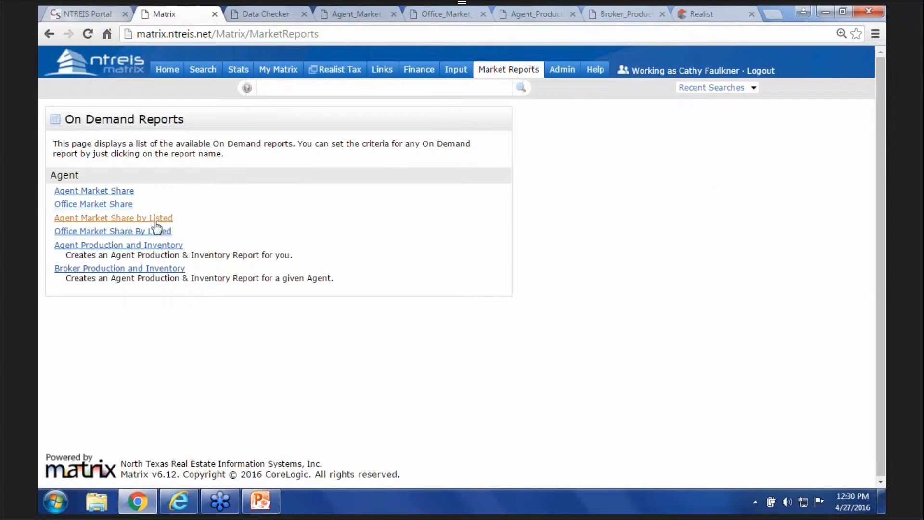
click(84, 192)
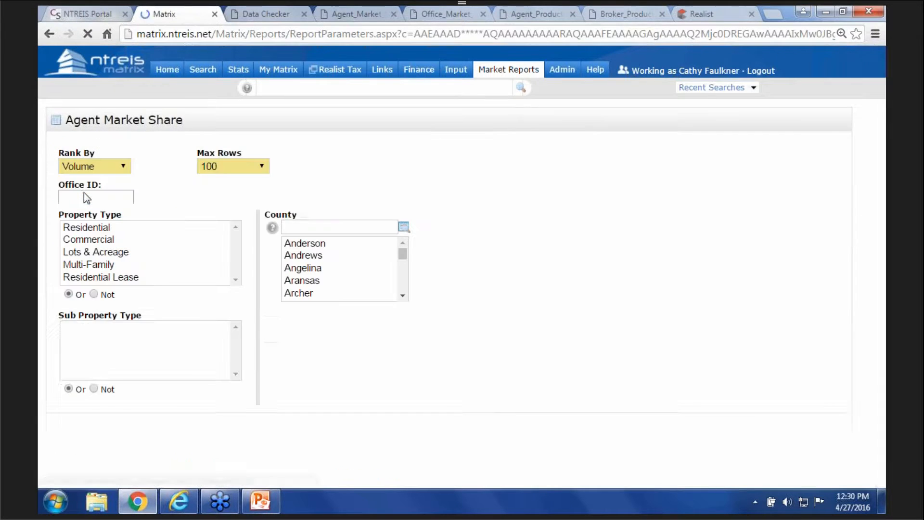
click(773, 258)
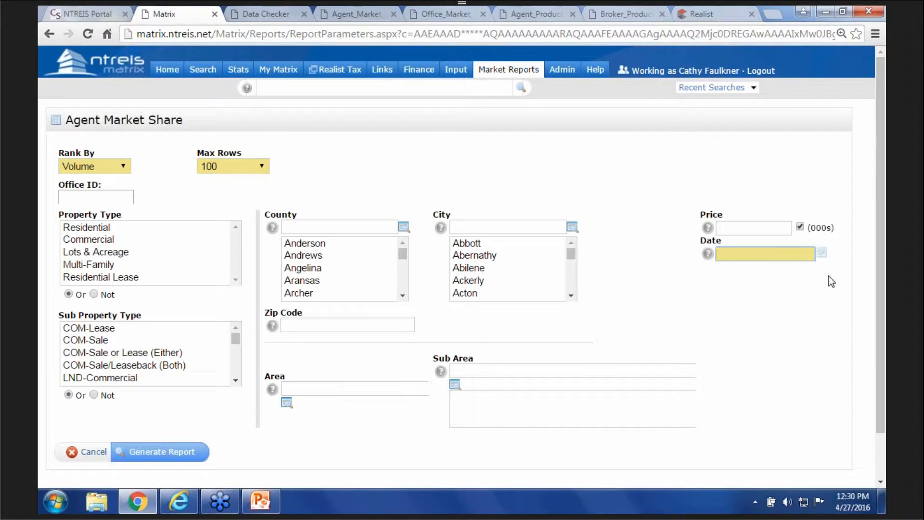
text(01/01/2015-12/31/15)
drag(829, 276, 872, 267)
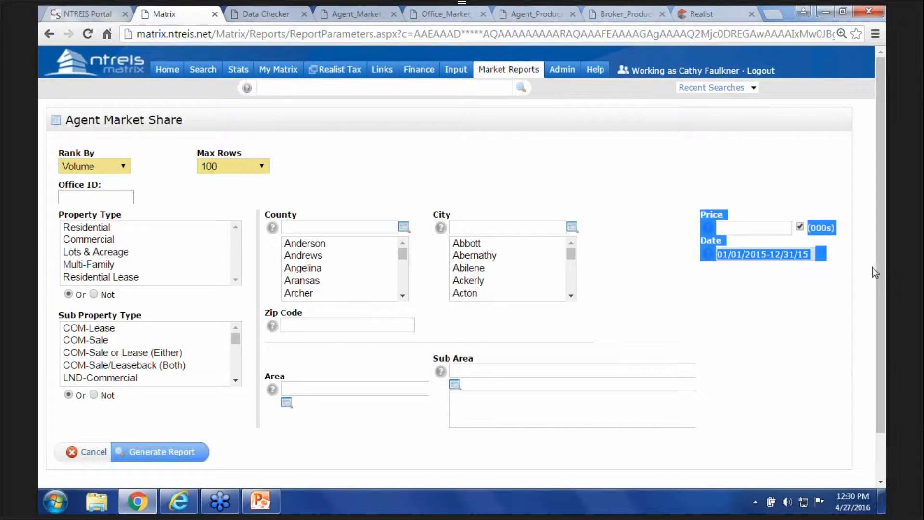
click(840, 371)
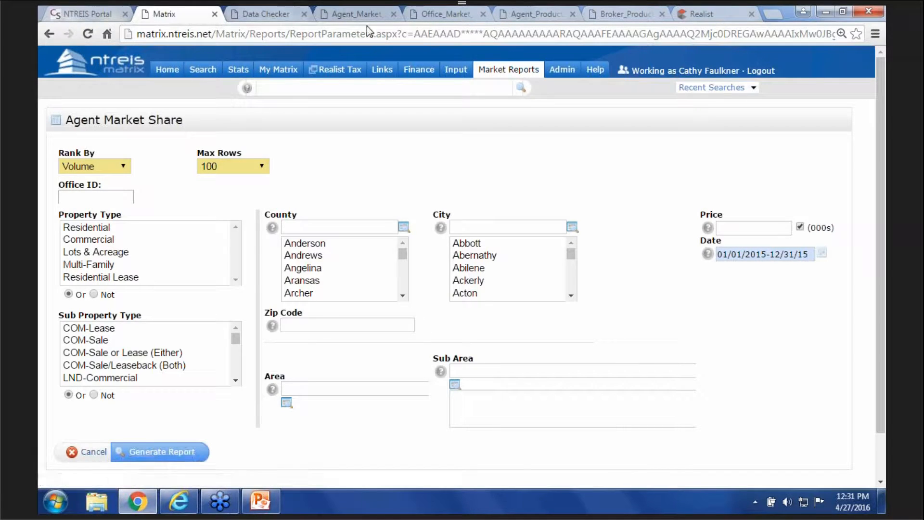
click(356, 13)
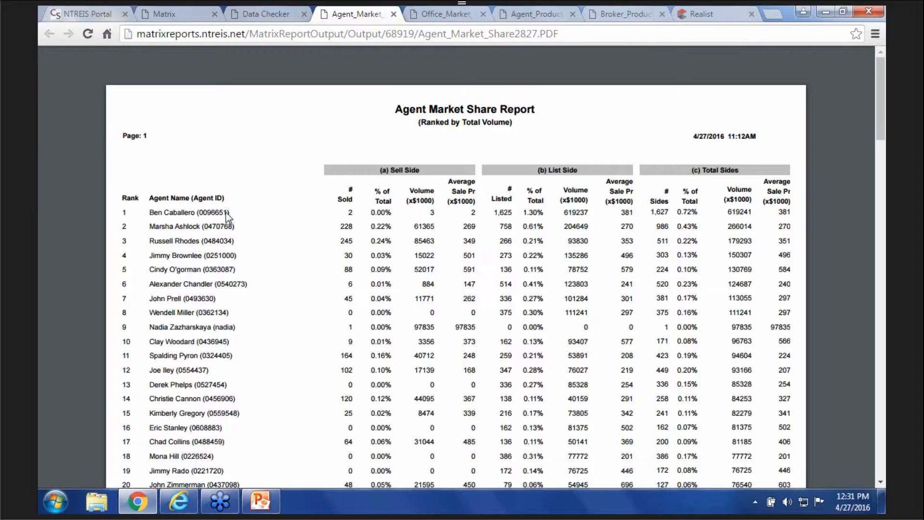
click(177, 13)
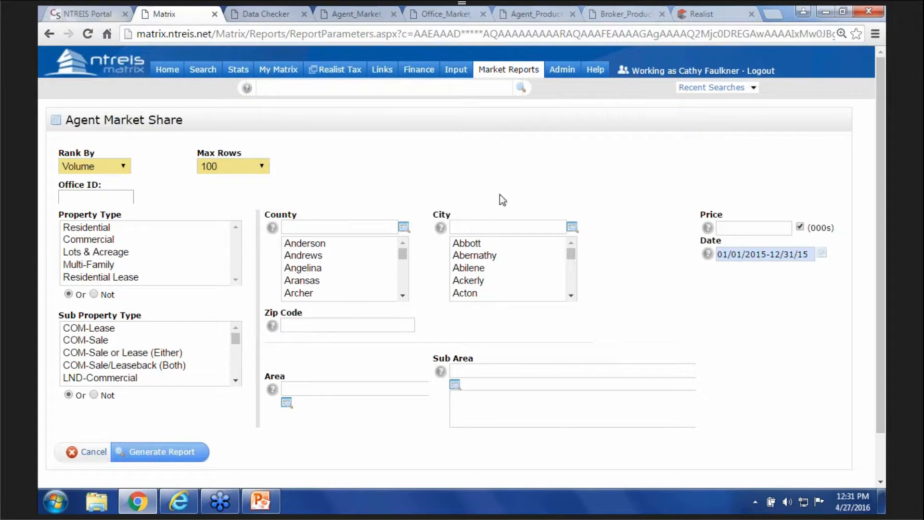
- Generate the Agent Market Share PDF for Carrollton, then return to the On Demand Reports list
click(488, 222)
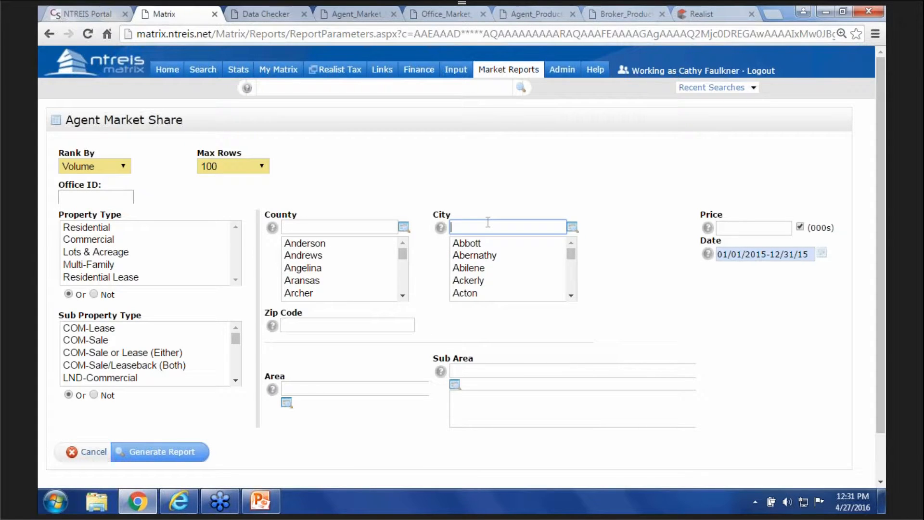
text(carrollt)
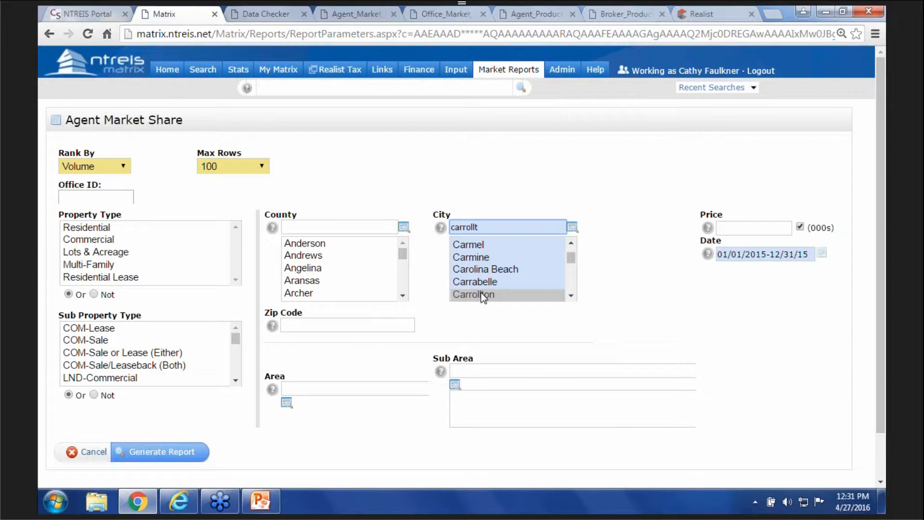
click(482, 295)
click(126, 450)
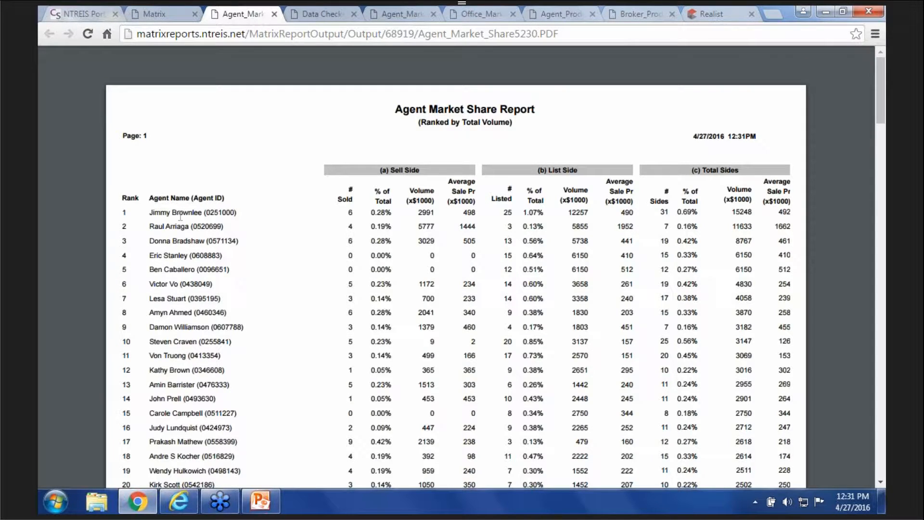
click(147, 7)
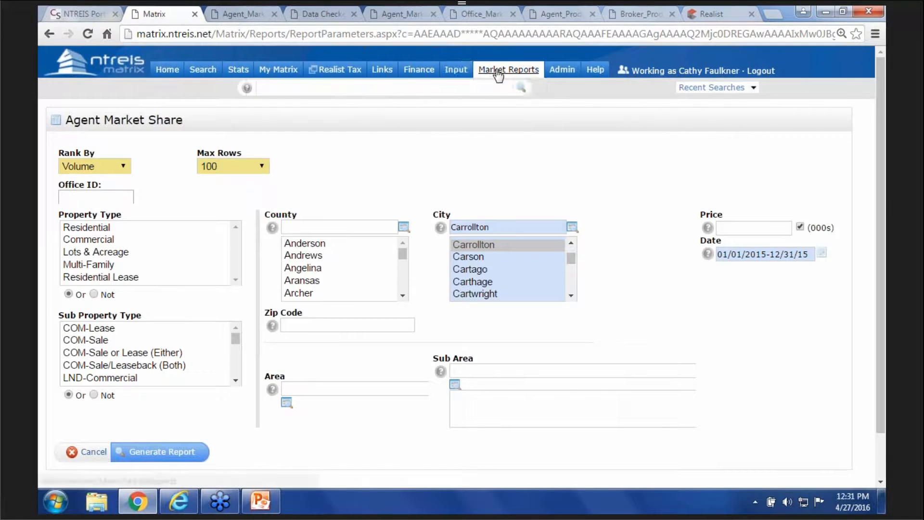
click(496, 75)
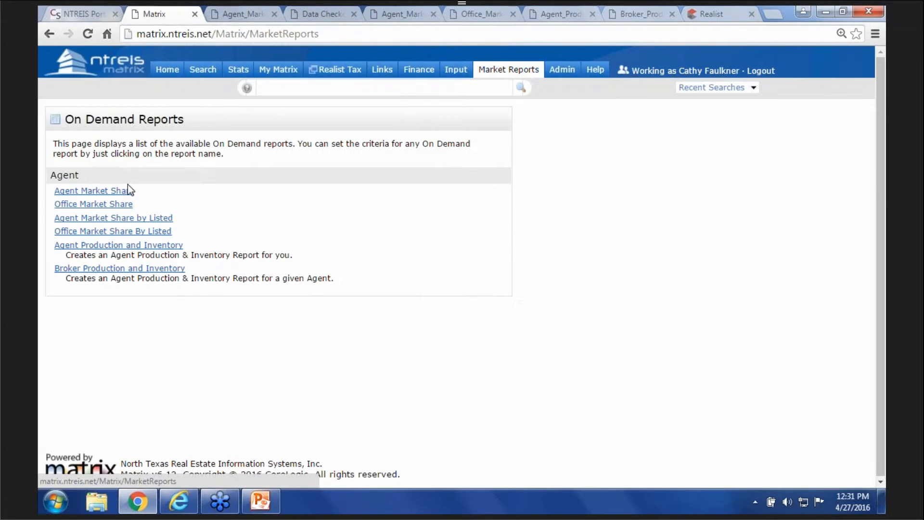
click(101, 204)
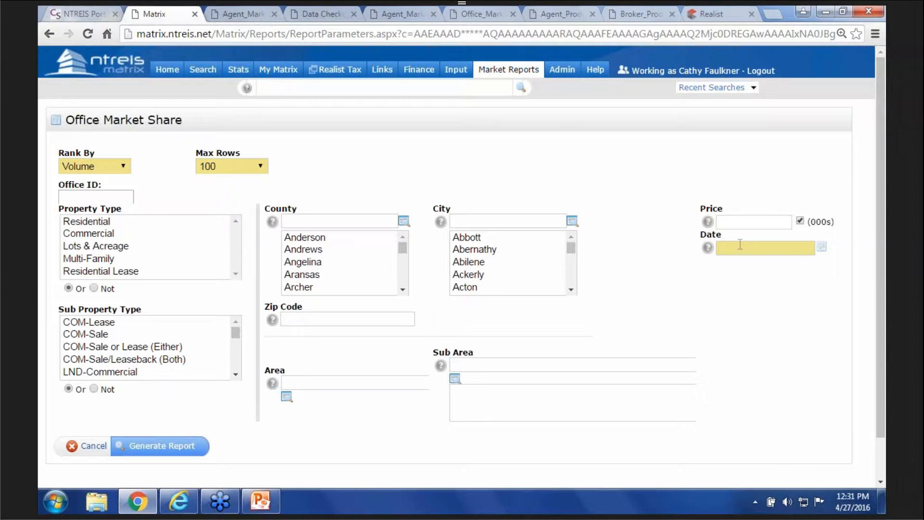
right_click(740, 244)
click(773, 324)
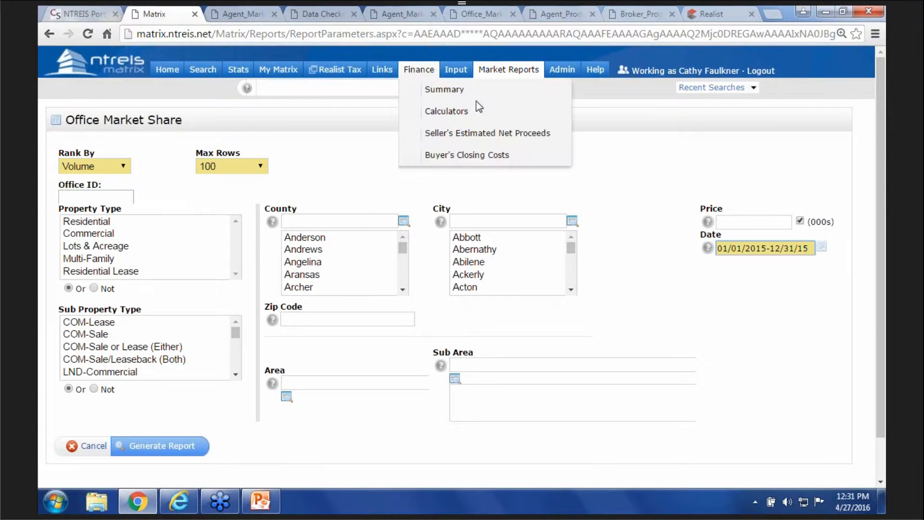
click(487, 16)
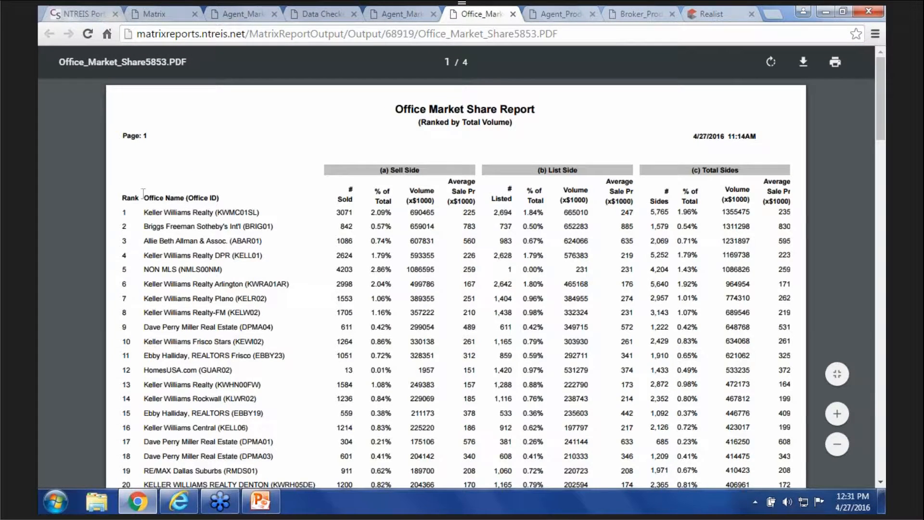
click(151, 15)
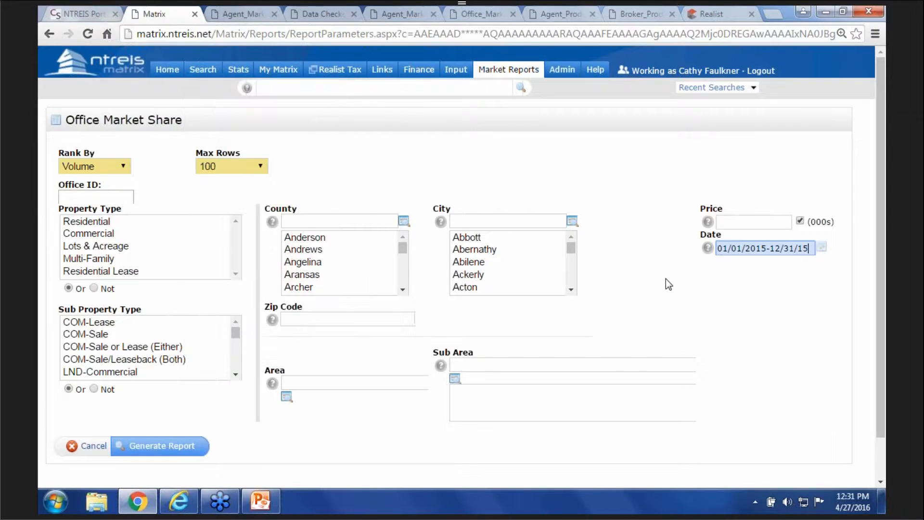
click(743, 217)
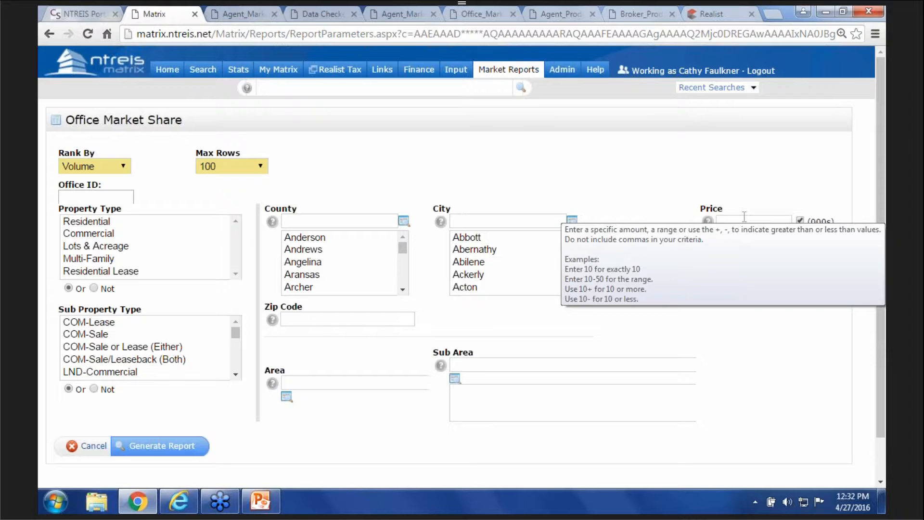
click(500, 71)
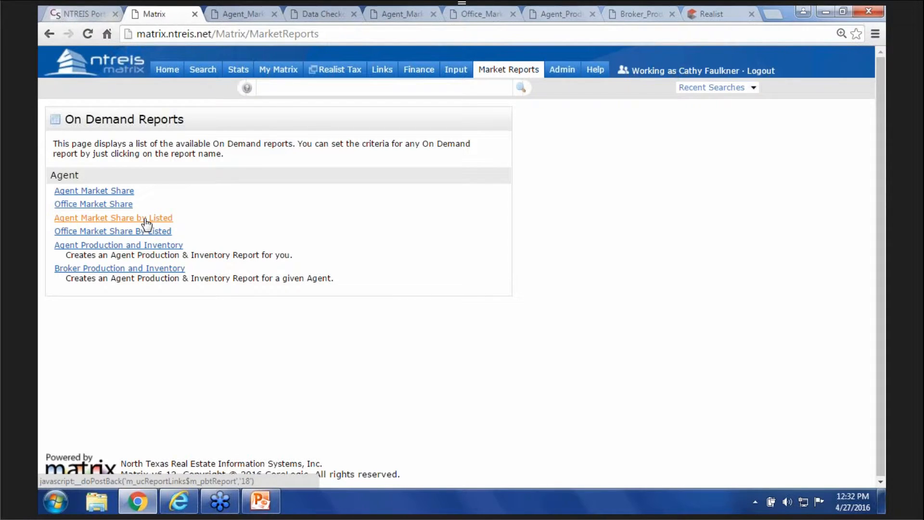
- Generate the Agent Production and Inventory report from 01/01/2000 to 04/27/2016 and view its PDF
click(158, 247)
click(141, 167)
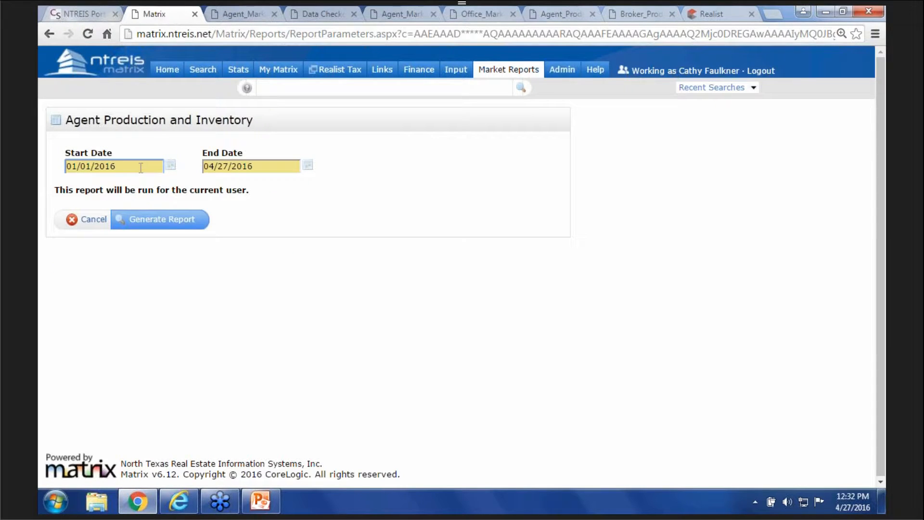
key(BackSpace)
key(BackSpace)
text(00)
click(557, 12)
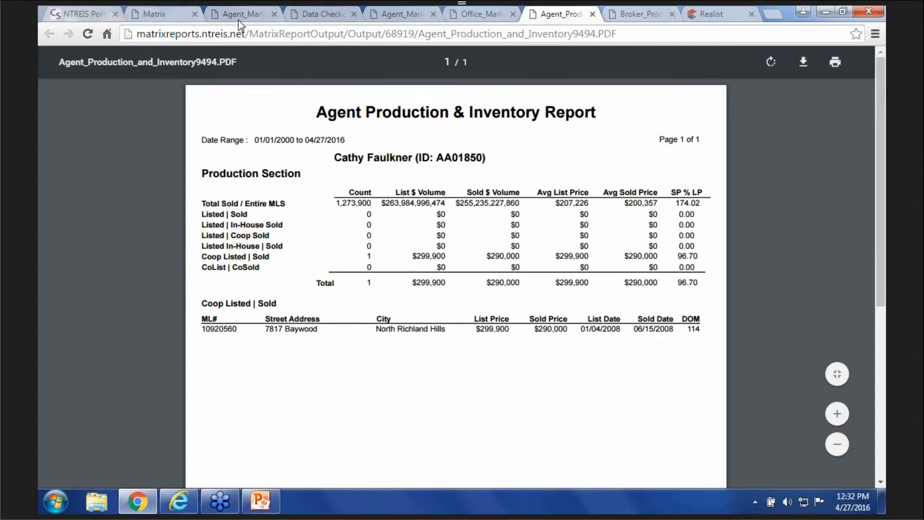
click(161, 7)
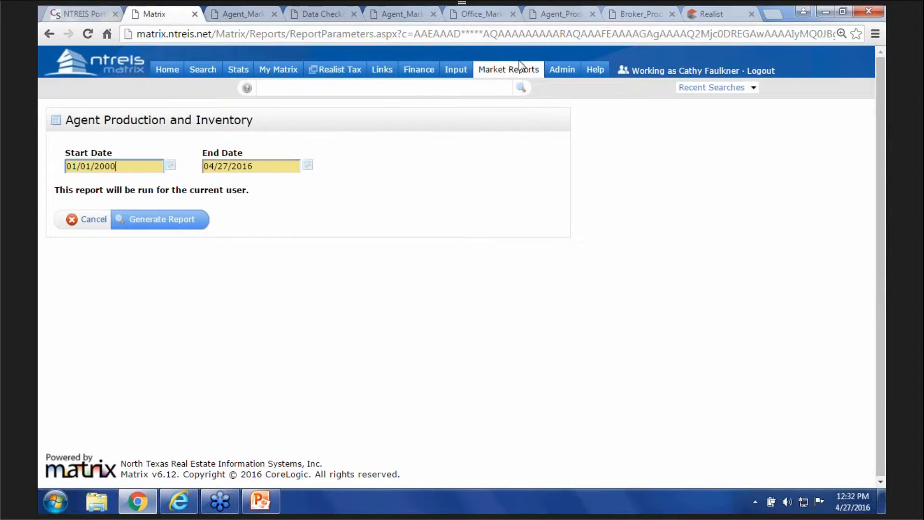
- Open the Broker Production and Inventory report and change its start date to 01/01/2000
click(481, 71)
click(116, 268)
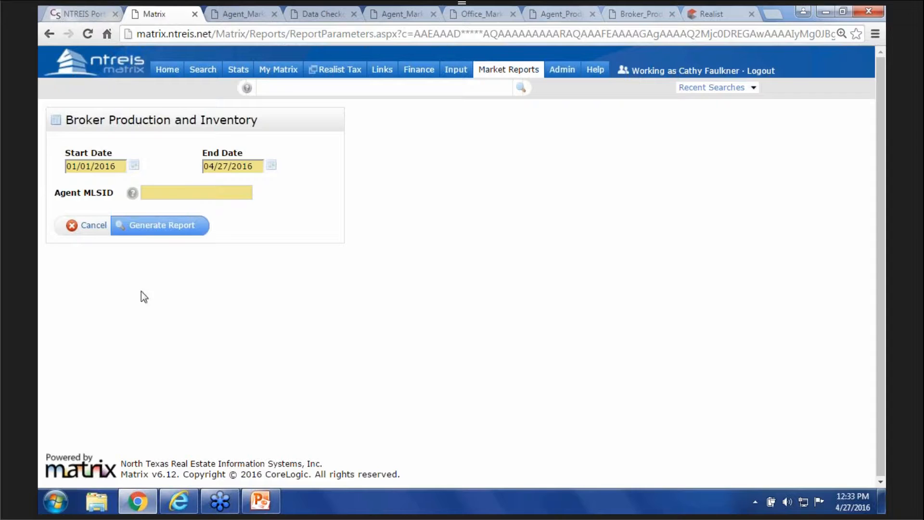
click(127, 167)
key(BackSpace)
key(BackSpace)
text(00)
- Enter the agent's MLS ID and generate the two-page report PDF for review
click(218, 192)
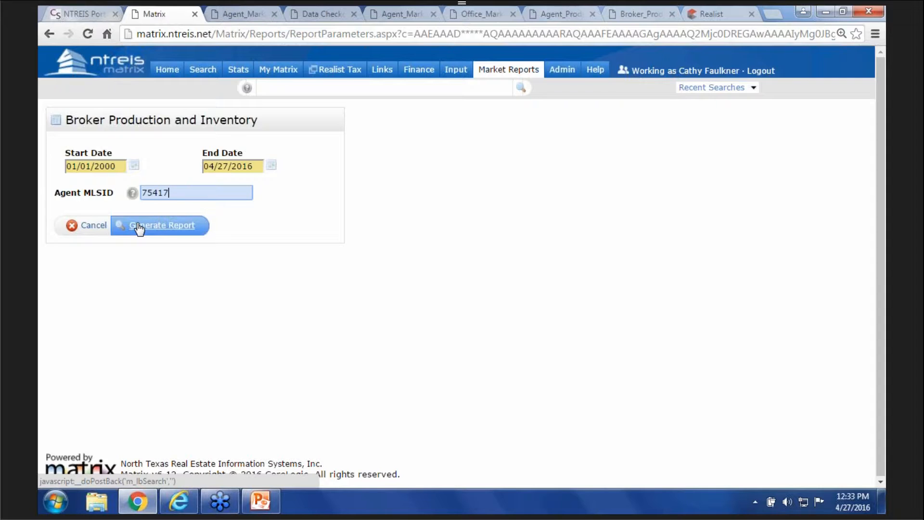
click(636, 15)
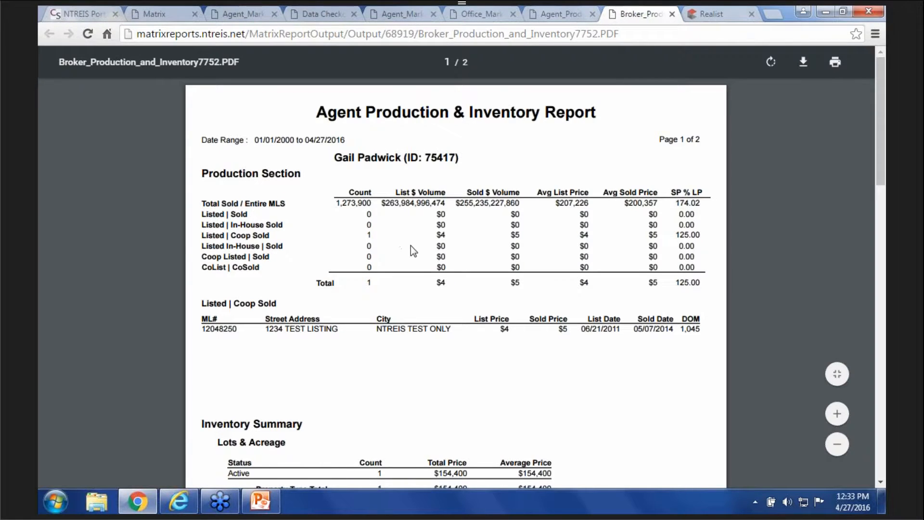
scroll(413, 251, down, 3)
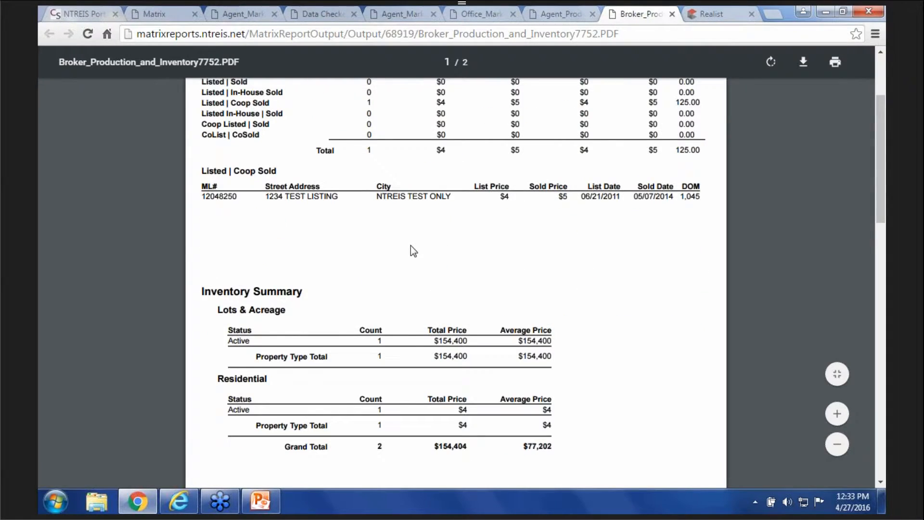
scroll(411, 246, up, 3)
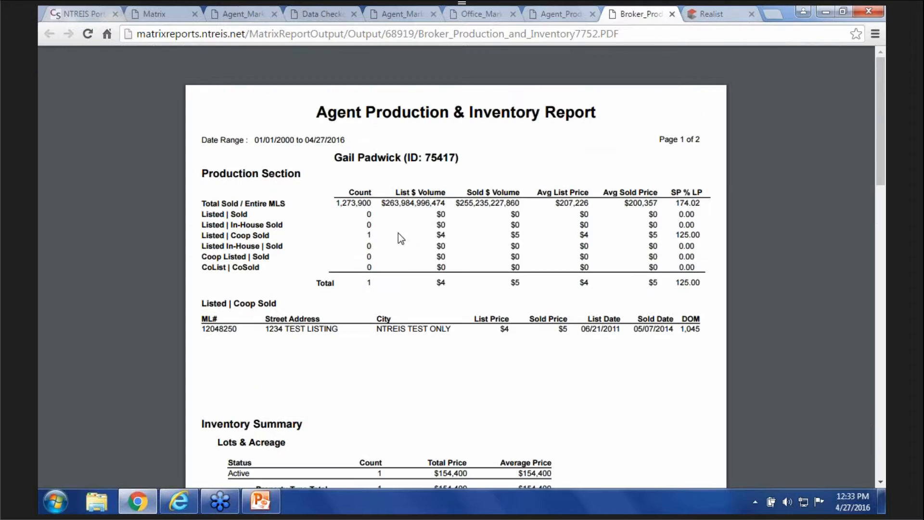
click(149, 14)
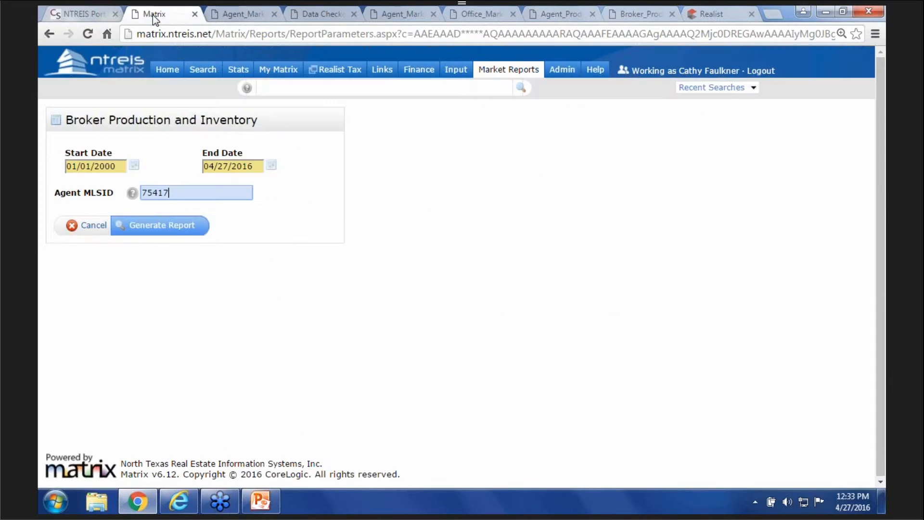
- Open Realist Tax in a new tab, showing its Quick Search page for Dallas, TX
click(505, 71)
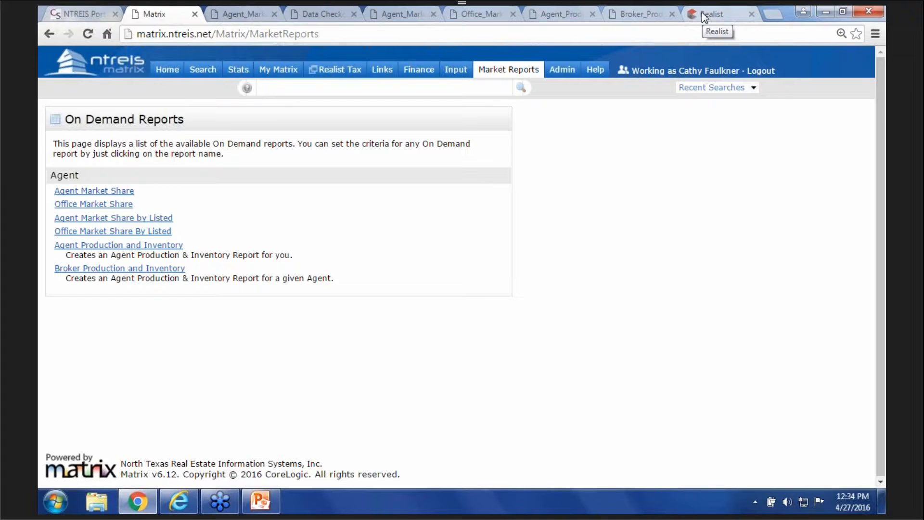
click(339, 71)
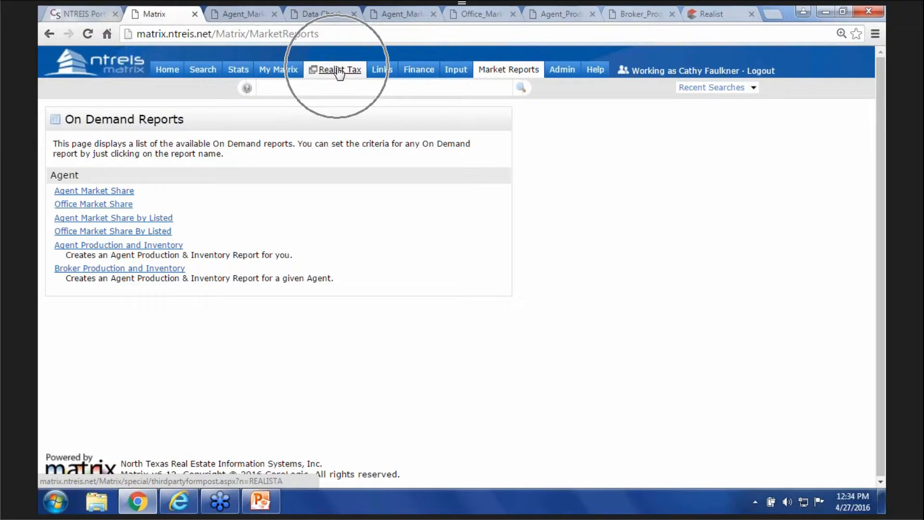
click(700, 16)
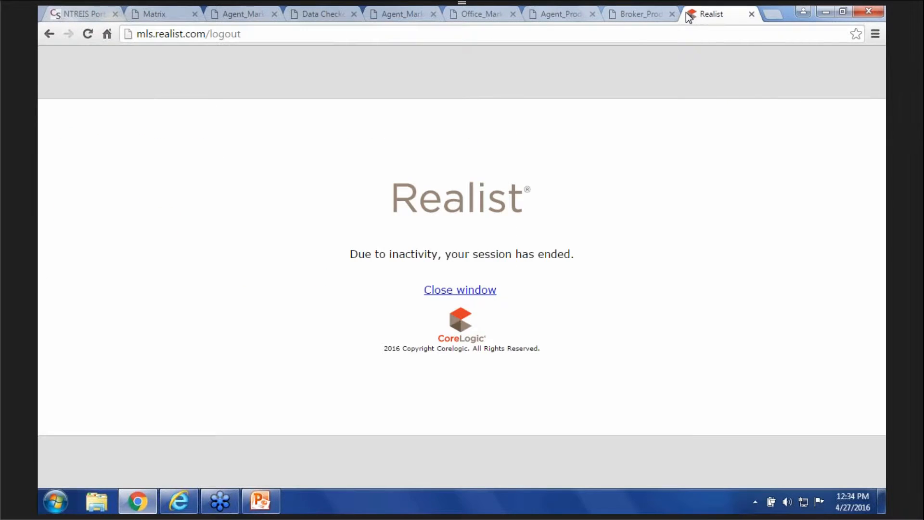
click(183, 13)
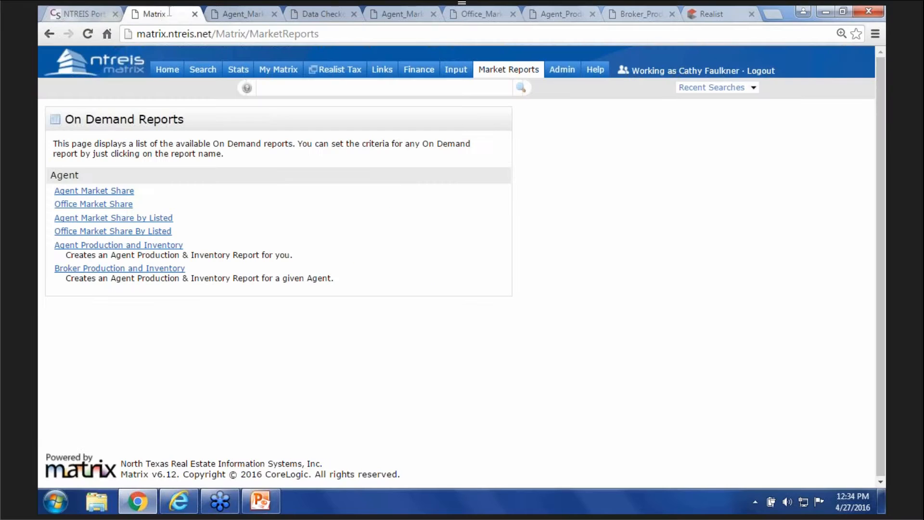
click(353, 71)
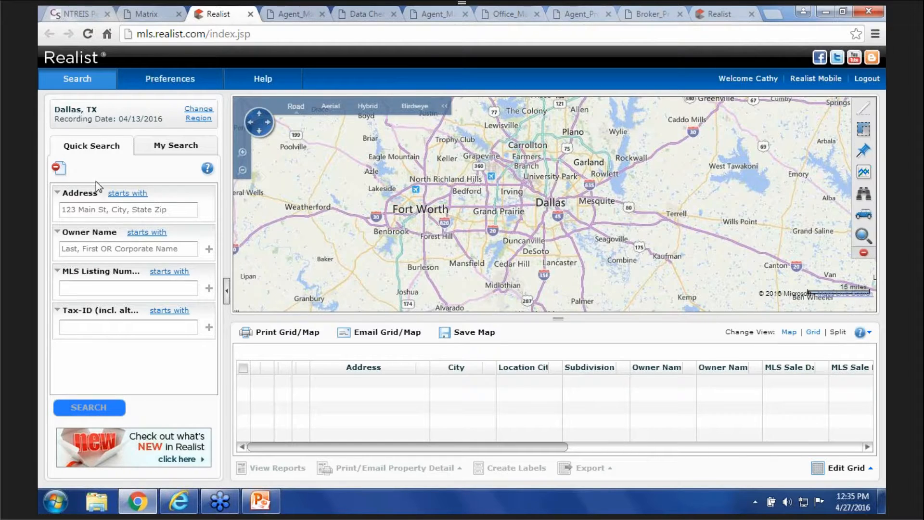
- Run a Quick Search for address 'el dorado', listing 41 El Dorado Way properties in Carrollton
click(107, 208)
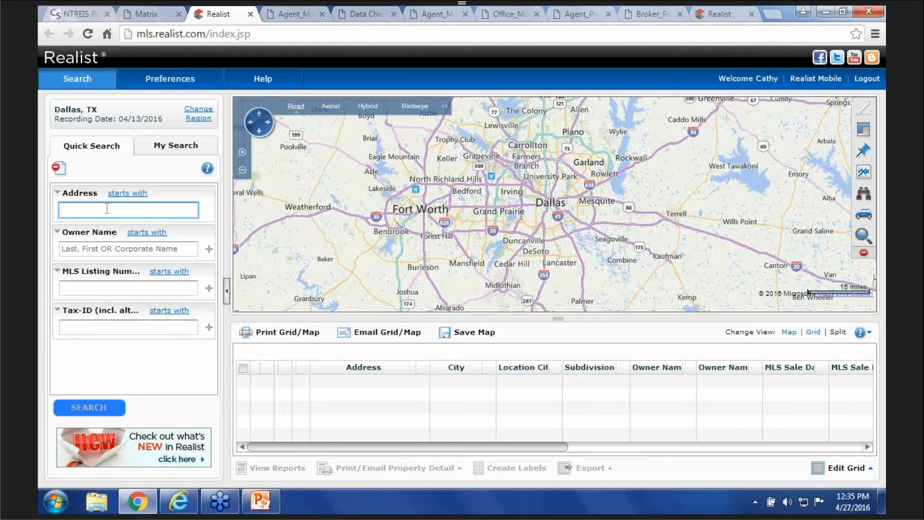
text(el dorado)
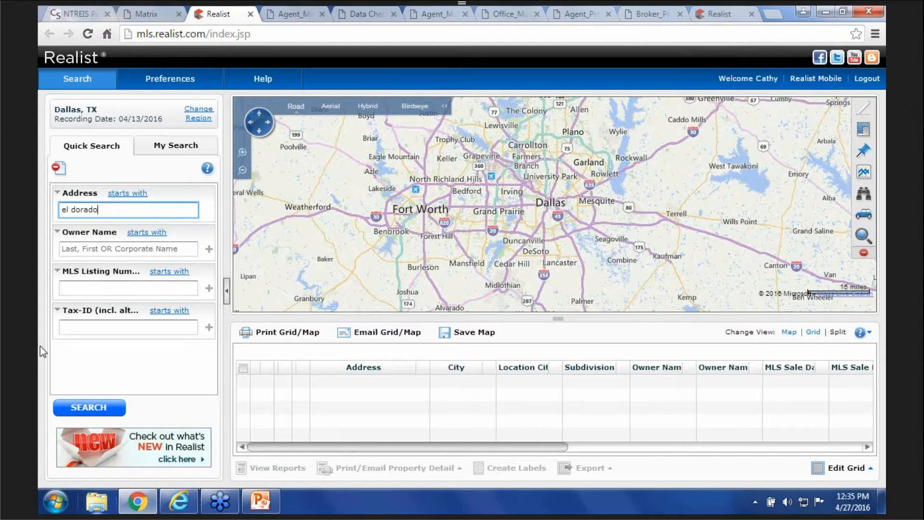
click(74, 410)
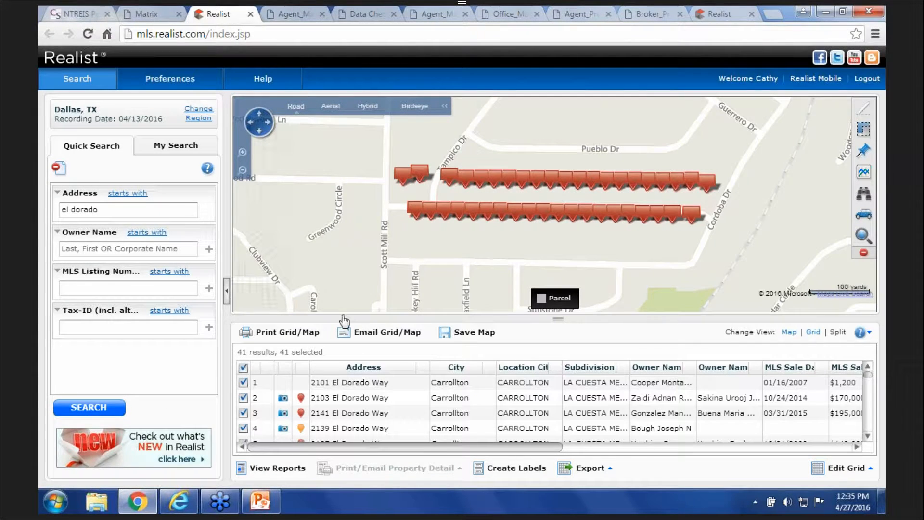
scroll(322, 430, down, 1)
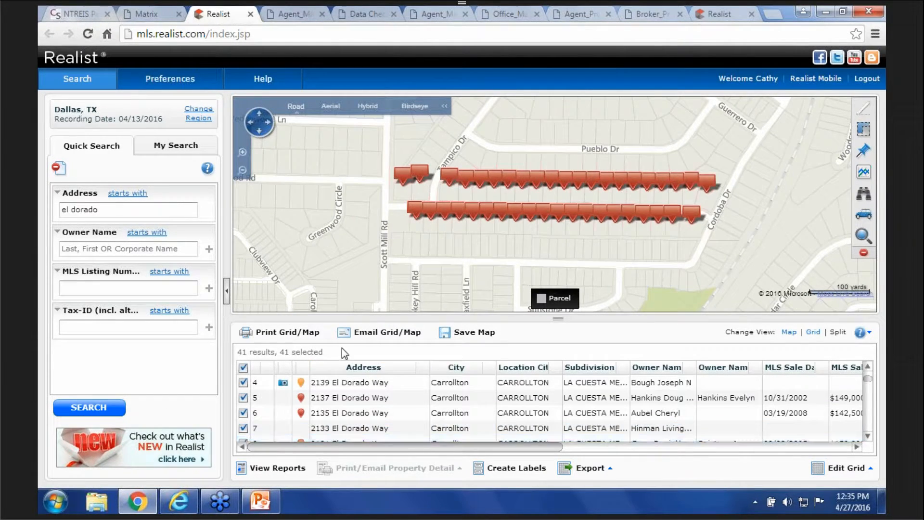
click(498, 475)
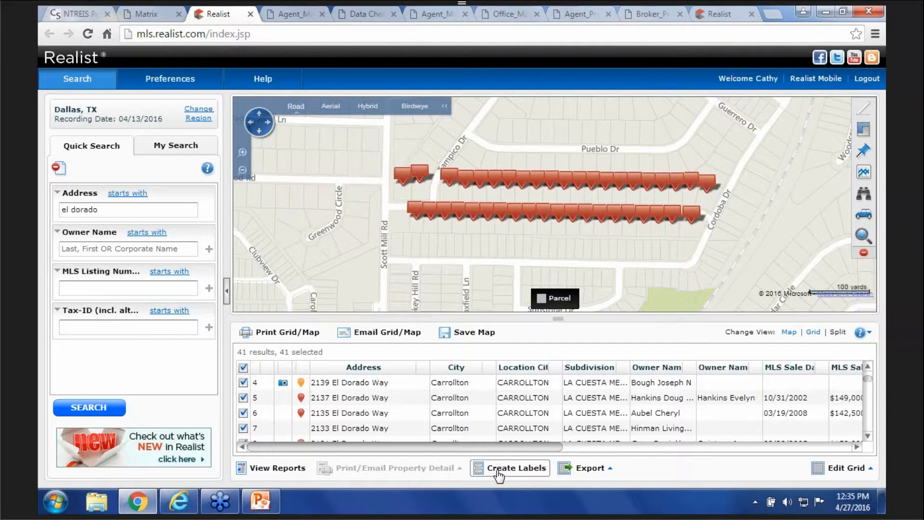
- Set Avery 5160 labels to use property addresses, show current owner, and add 'Or Current resident'
click(527, 469)
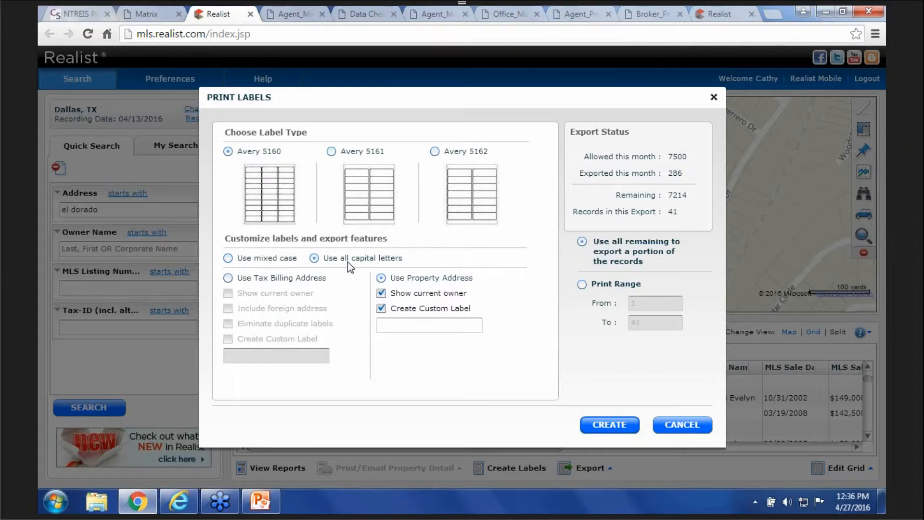
click(230, 279)
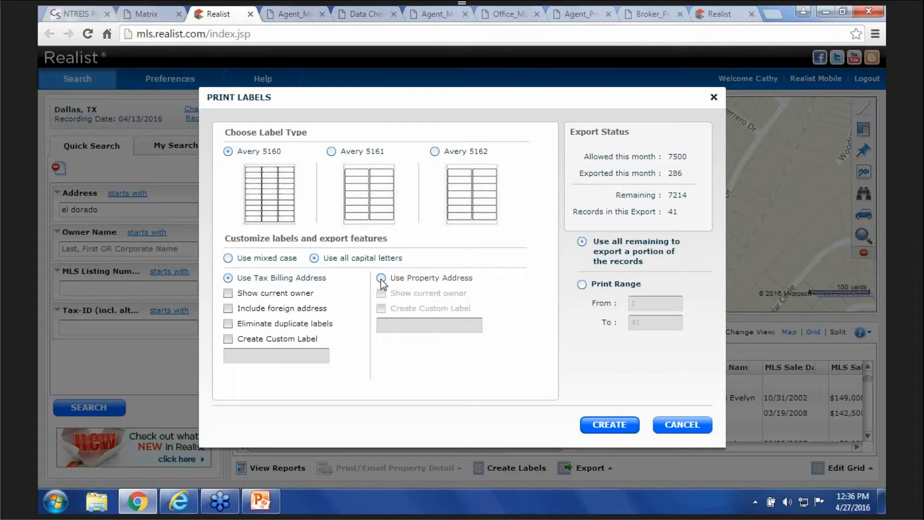
click(381, 279)
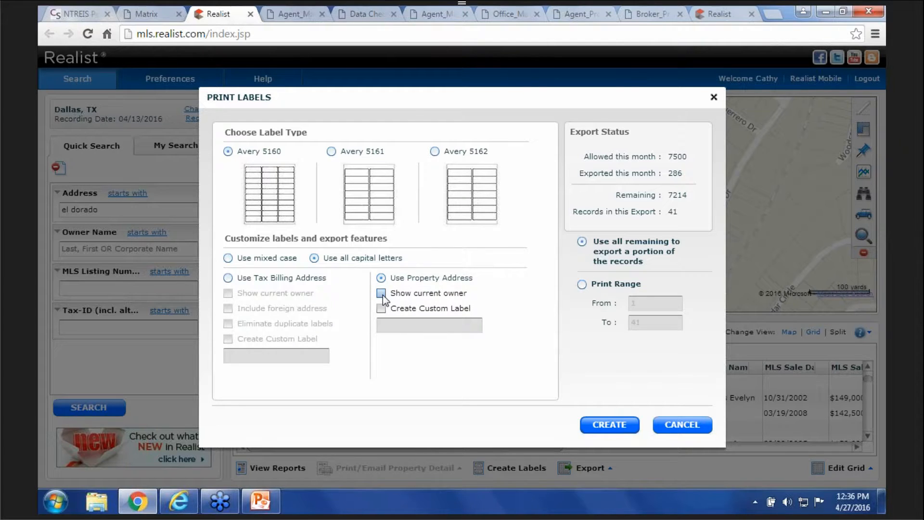
click(381, 293)
click(381, 308)
click(386, 323)
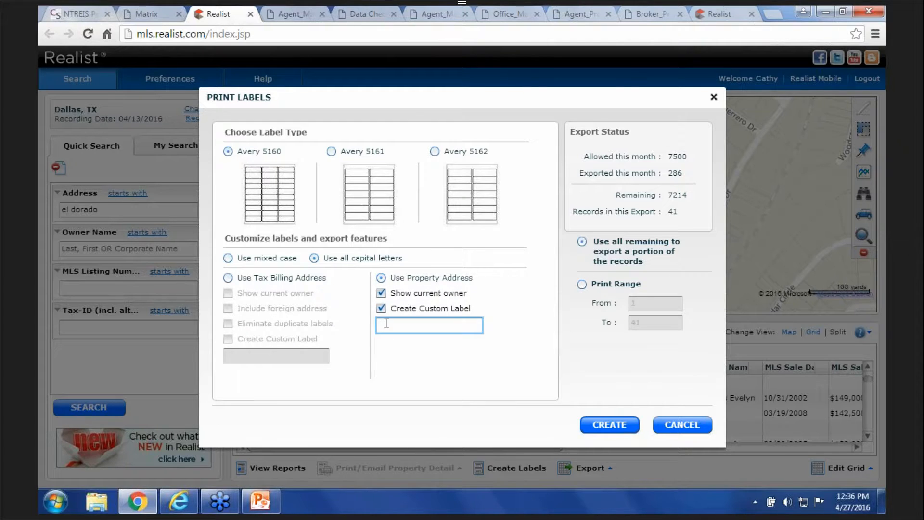
text(Or )
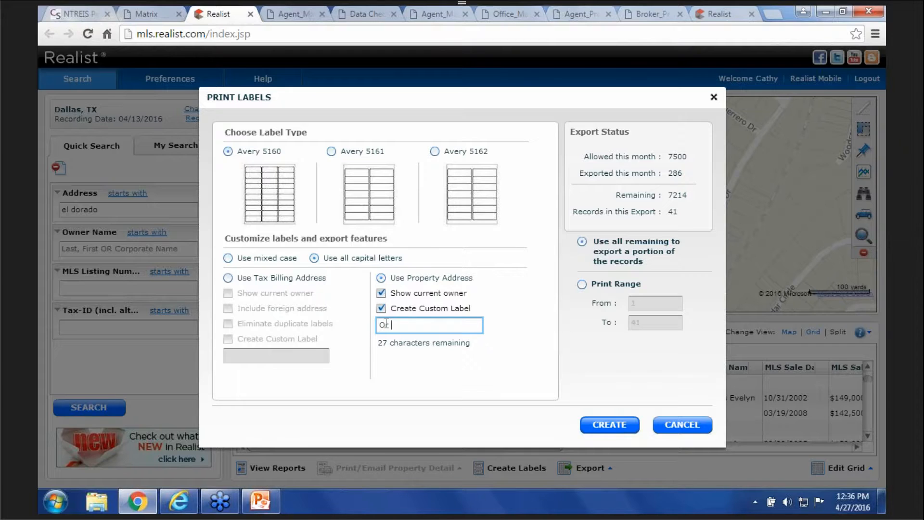
text(Current resident)
- Create the labels and open the downloaded avery5160 (1).rtf file
click(609, 426)
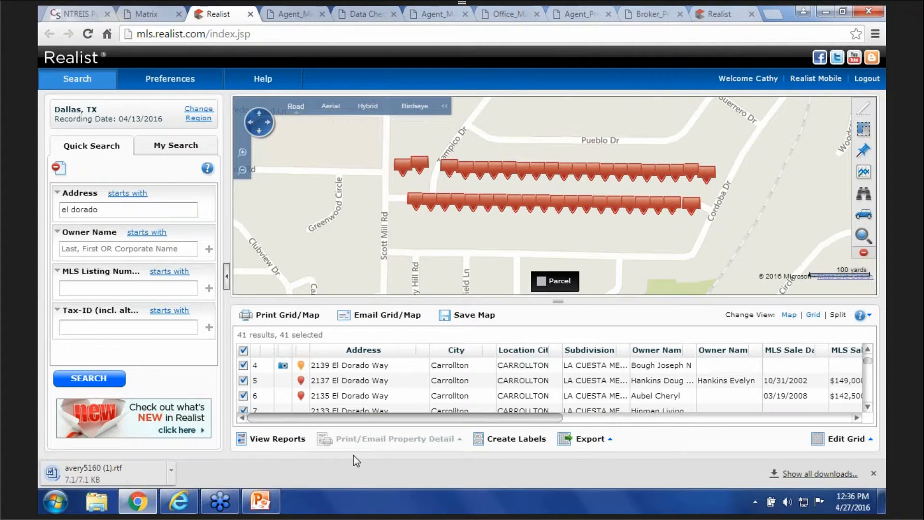
click(172, 473)
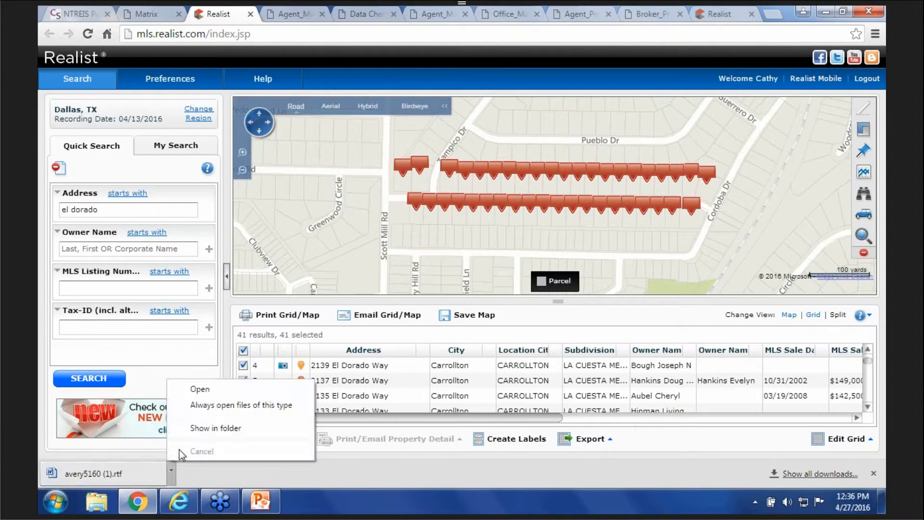
click(197, 391)
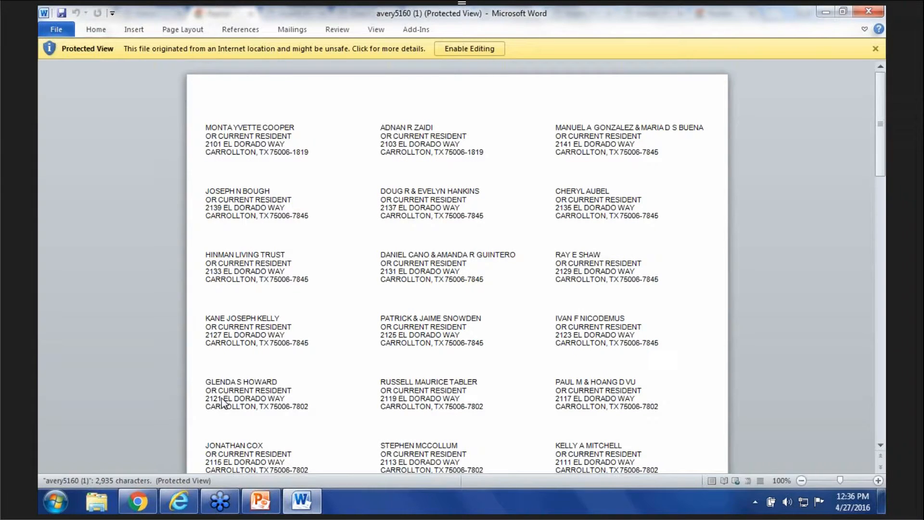
- Close the avery5160 (1).rtf label document in Word
click(868, 11)
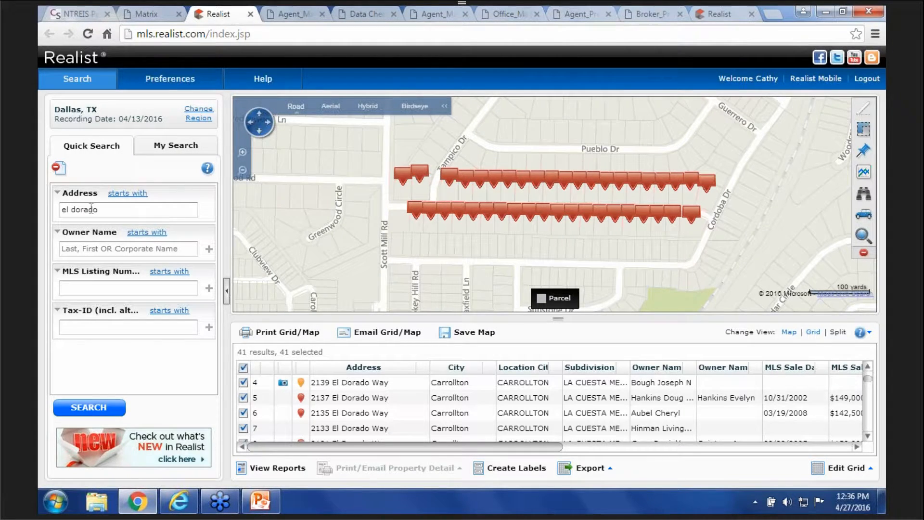
- Add Subdivision to the My Search attributes and move it above City and ZIP Code
click(149, 145)
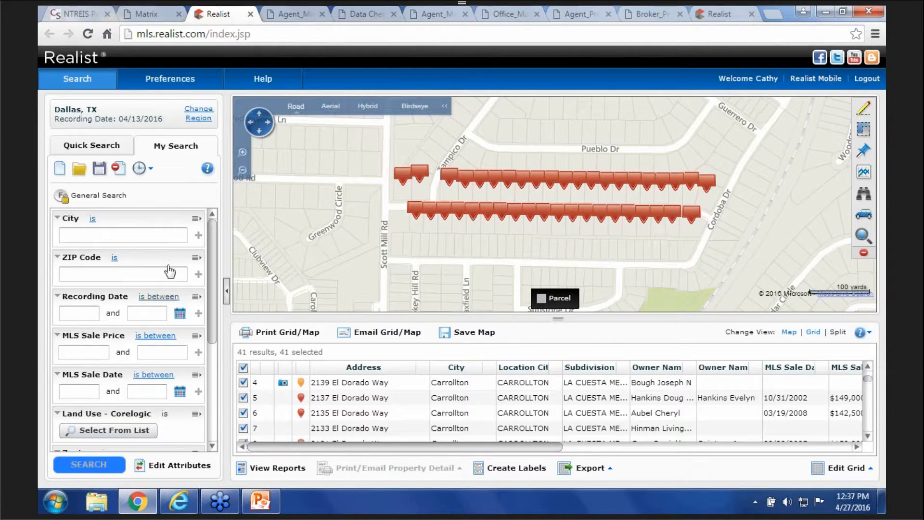
click(167, 473)
click(167, 468)
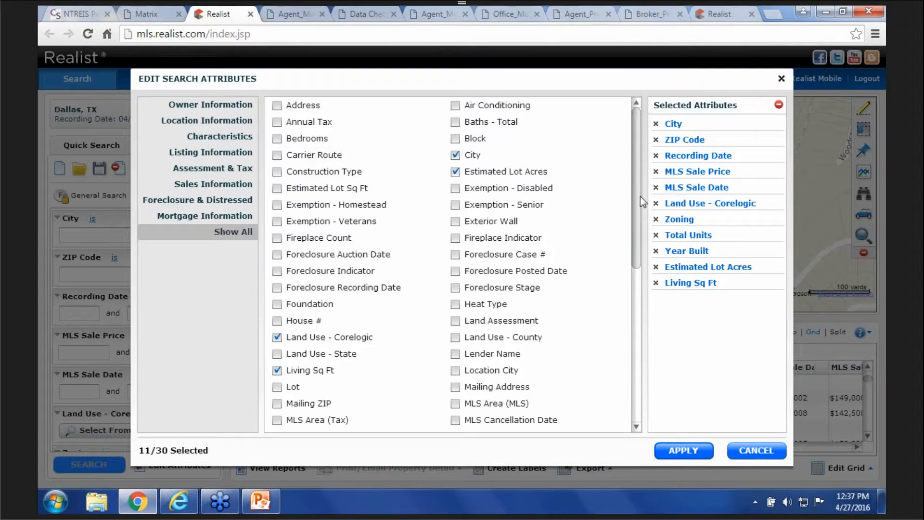
drag(635, 193, 625, 390)
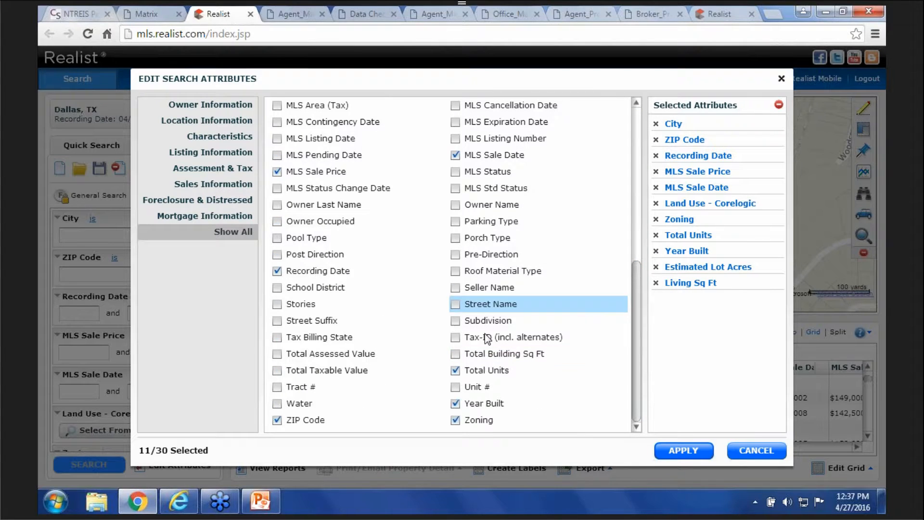
click(454, 322)
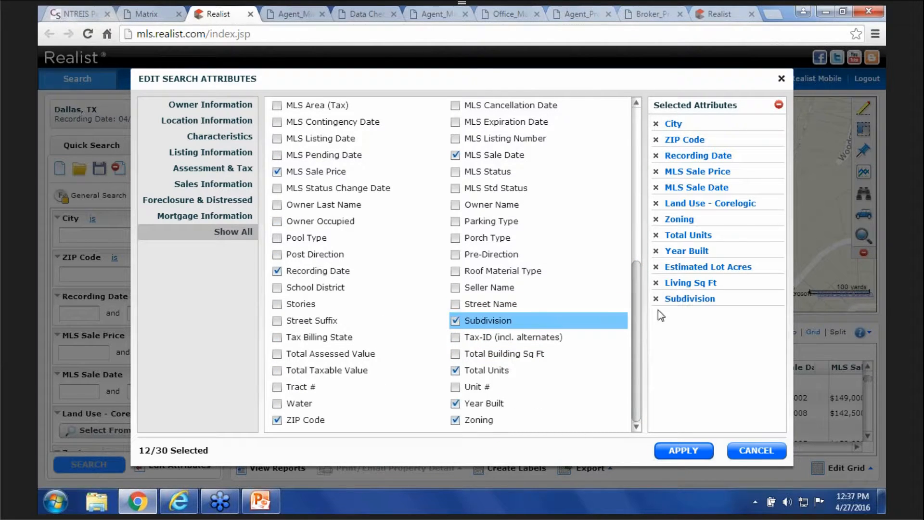
drag(670, 300, 698, 122)
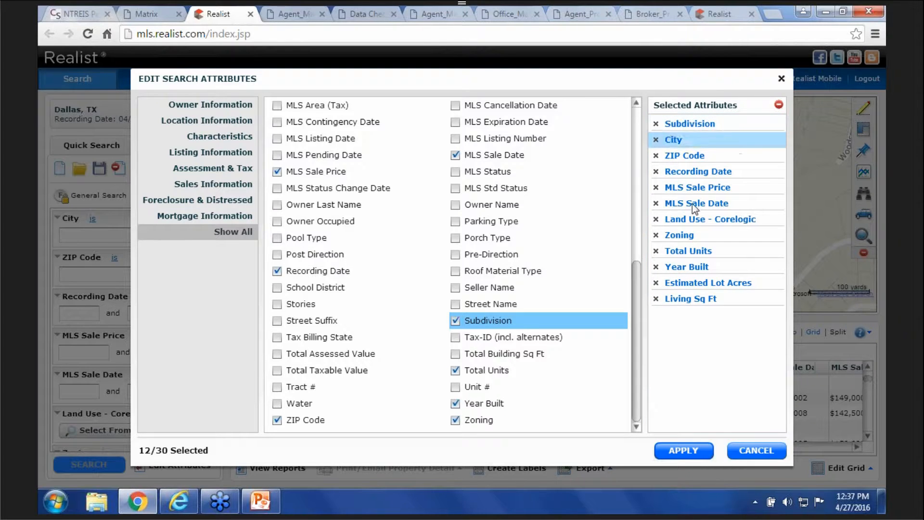
click(690, 452)
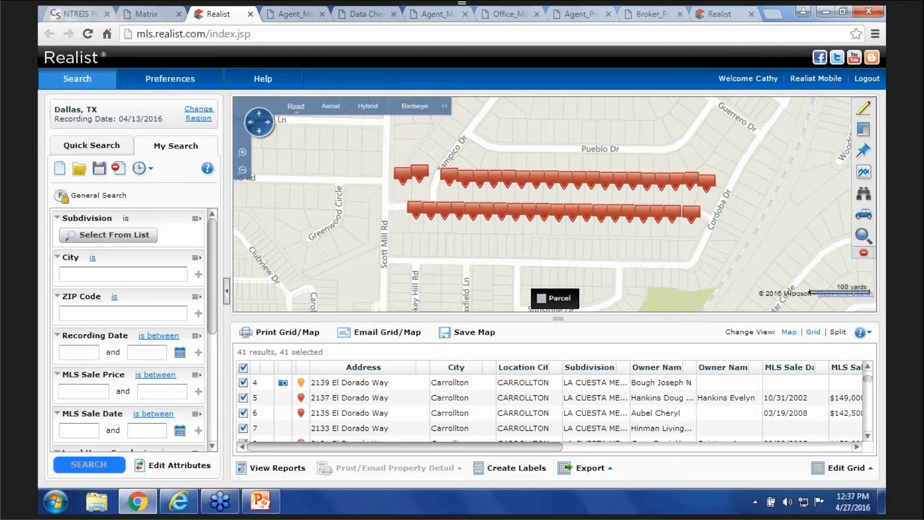
- Limit the Subdivision criterion to the four LA CUESTA MESA subdivisions and run the search
click(108, 235)
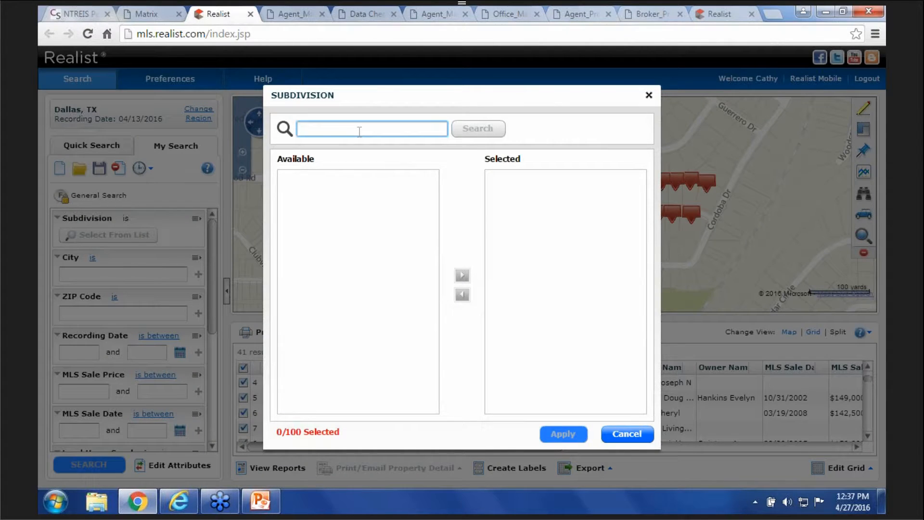
text(la cuesta )
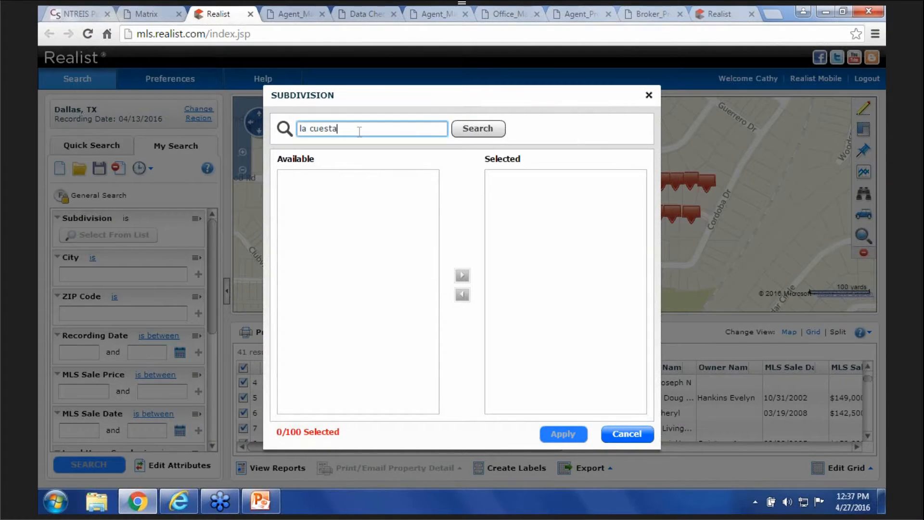
text(mesa)
click(498, 126)
click(352, 177)
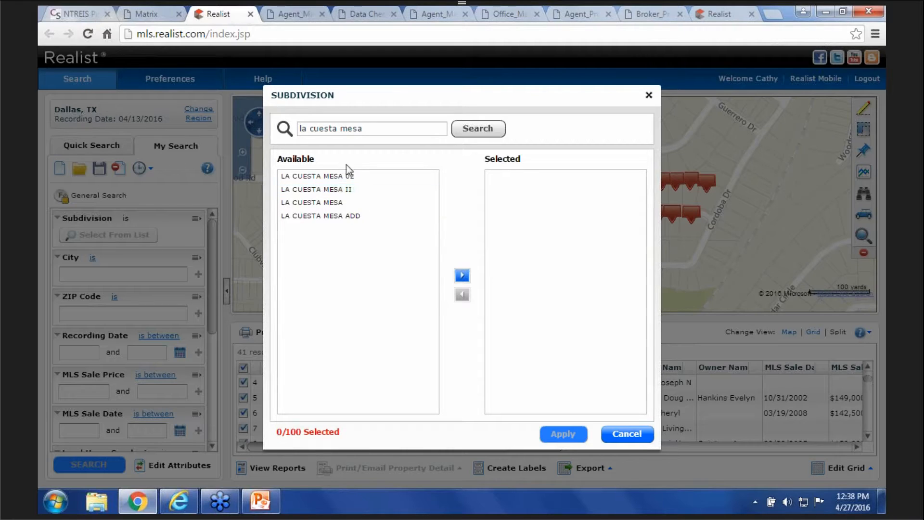
click(346, 175)
shift+click(346, 216)
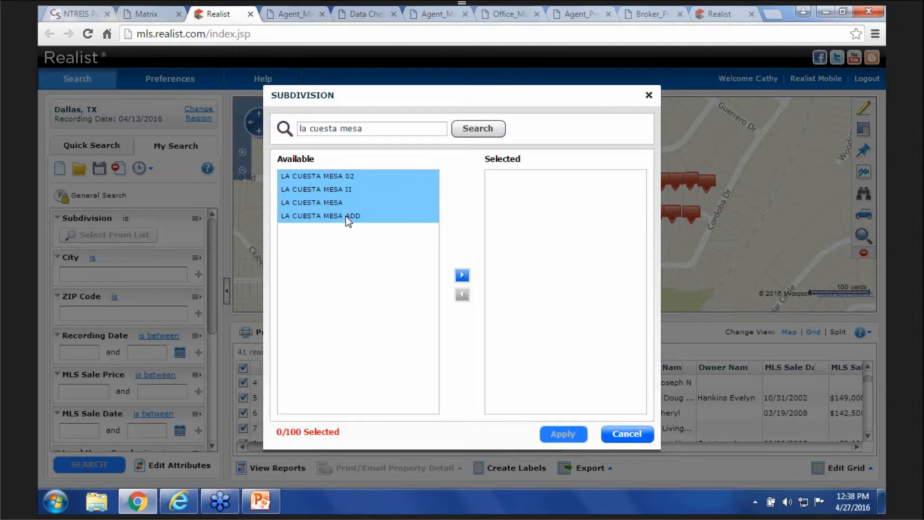
click(462, 275)
click(562, 434)
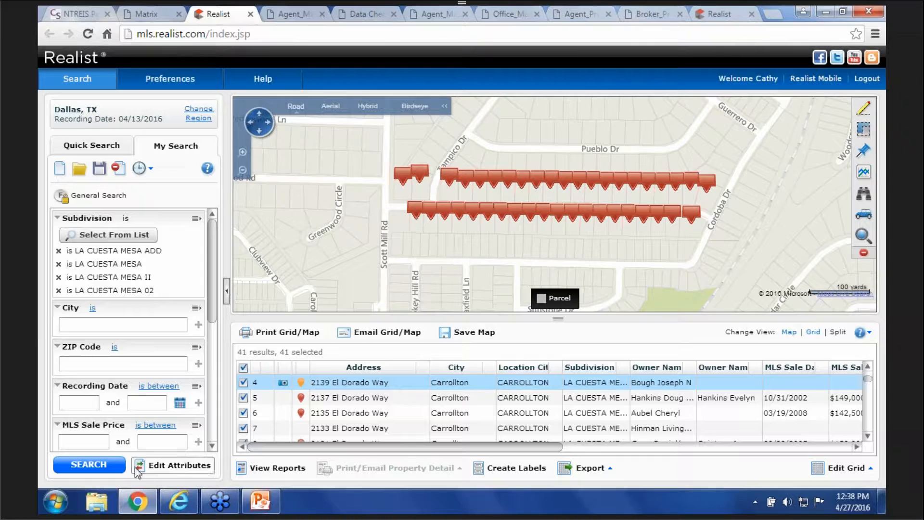
click(89, 464)
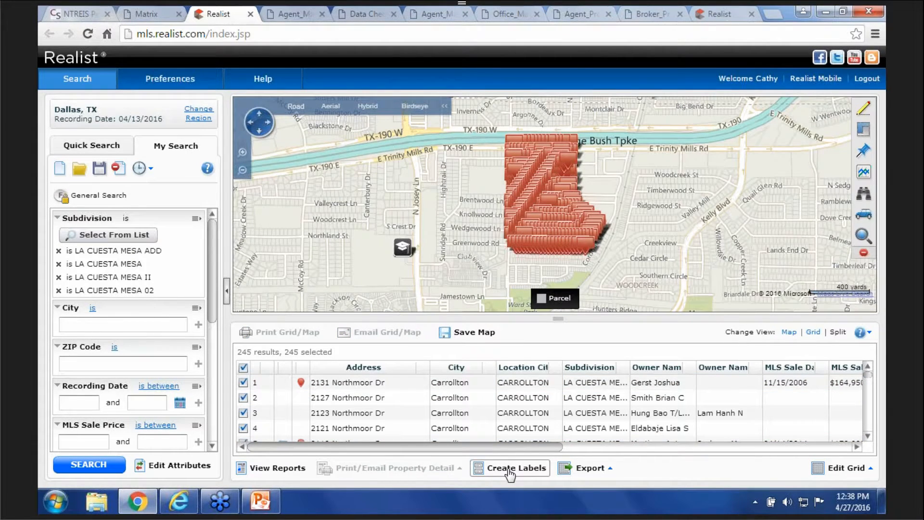
- Create Avery 5160 labels for the 245 properties and open the downloaded avery5160 RTF file
click(243, 397)
click(244, 398)
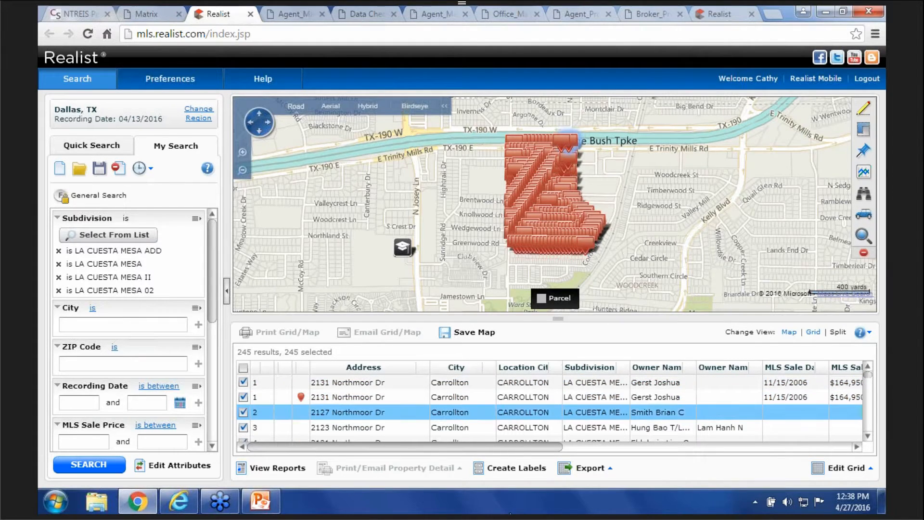
click(494, 474)
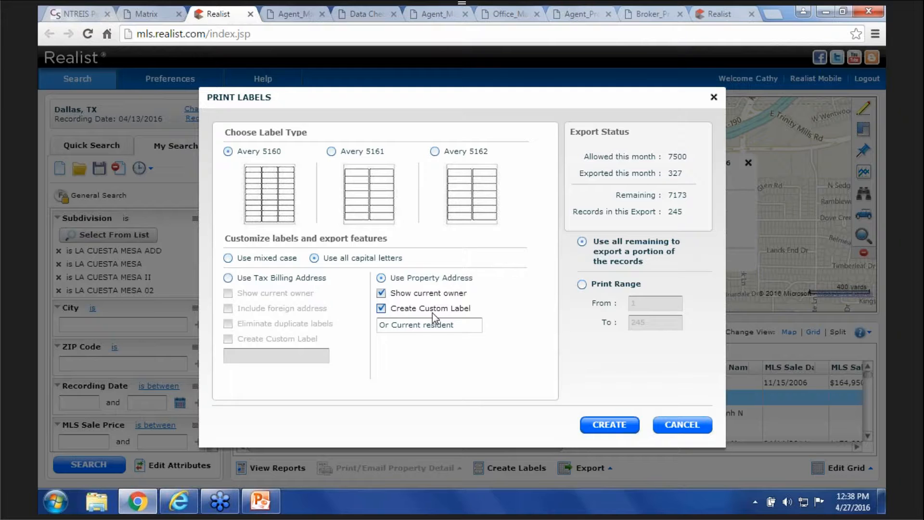
click(612, 426)
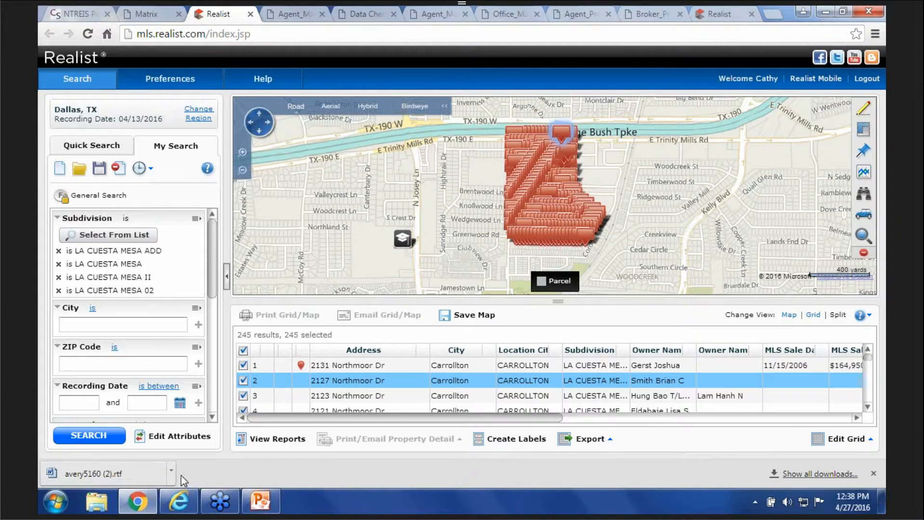
click(171, 475)
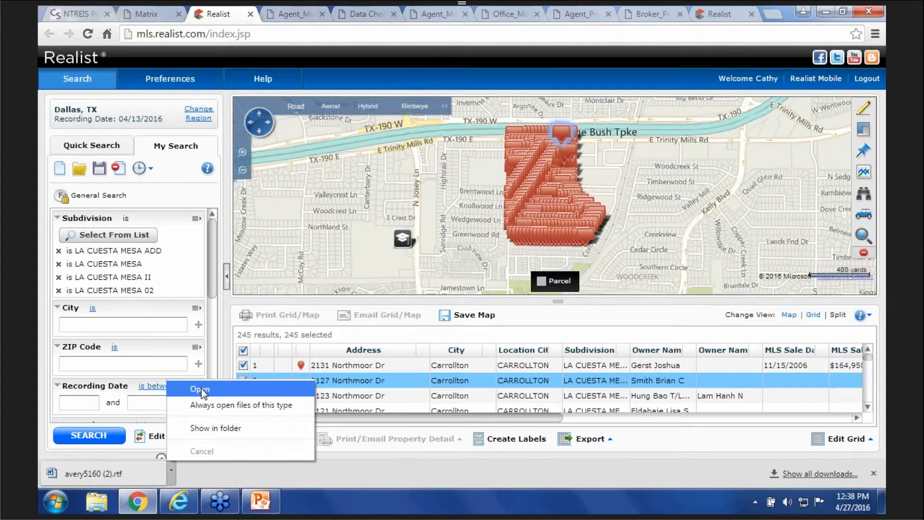
click(201, 388)
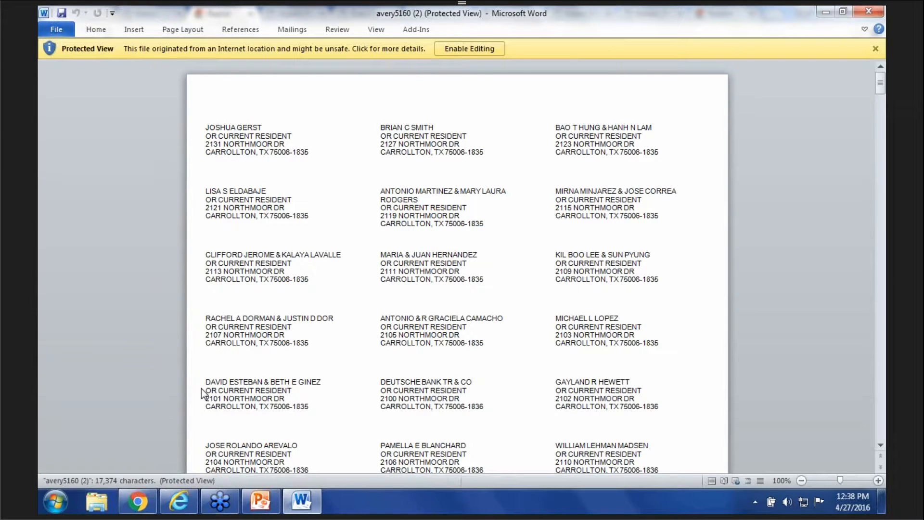
- Minimize the Word label document and return to the Matrix On Demand Reports page
click(830, 12)
click(152, 13)
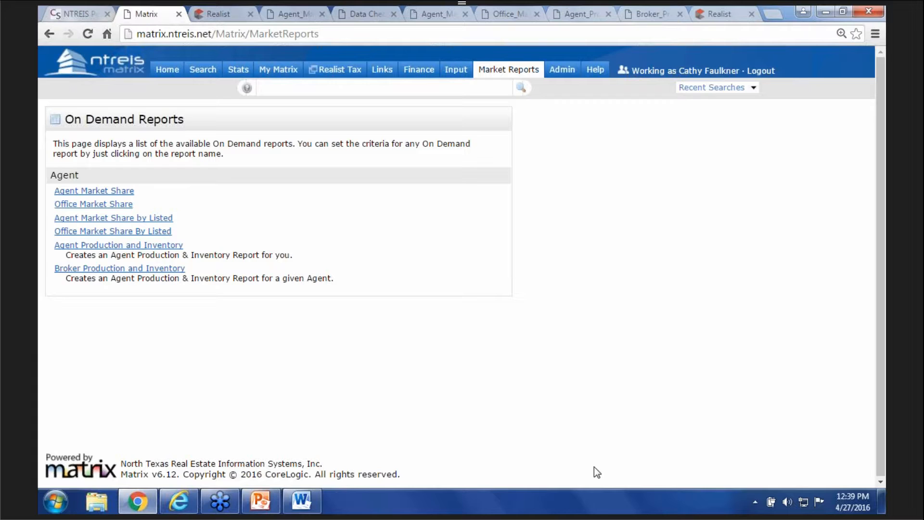
- Go to the Matrix Home page with My Listings, Market Watch and quick search
click(163, 68)
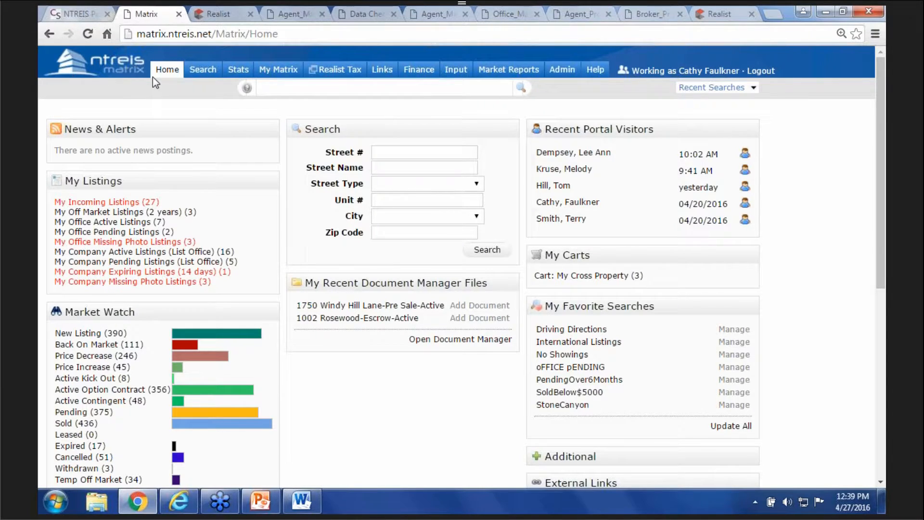
- On the Stats page, load the Historic Sales by Year preset with Zip Code 75225
click(242, 73)
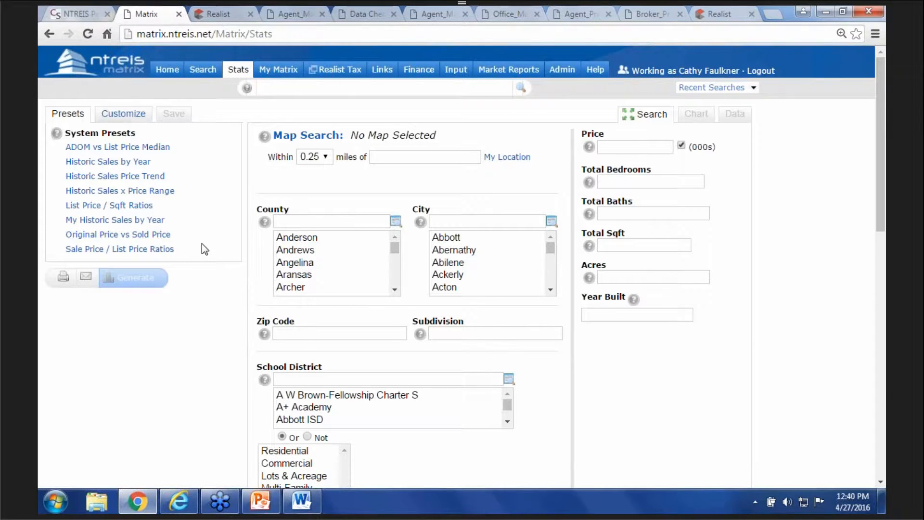
click(121, 163)
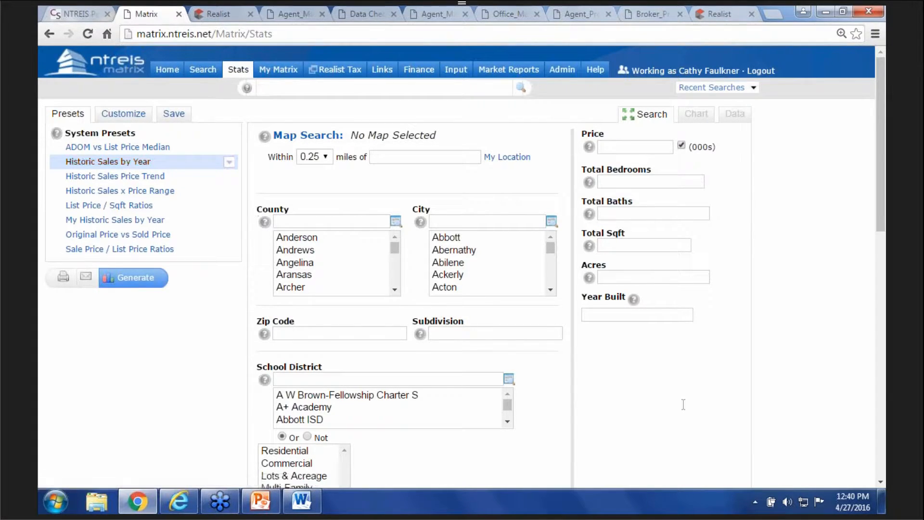
scroll(650, 367, down, 2)
scroll(651, 374, down, 2)
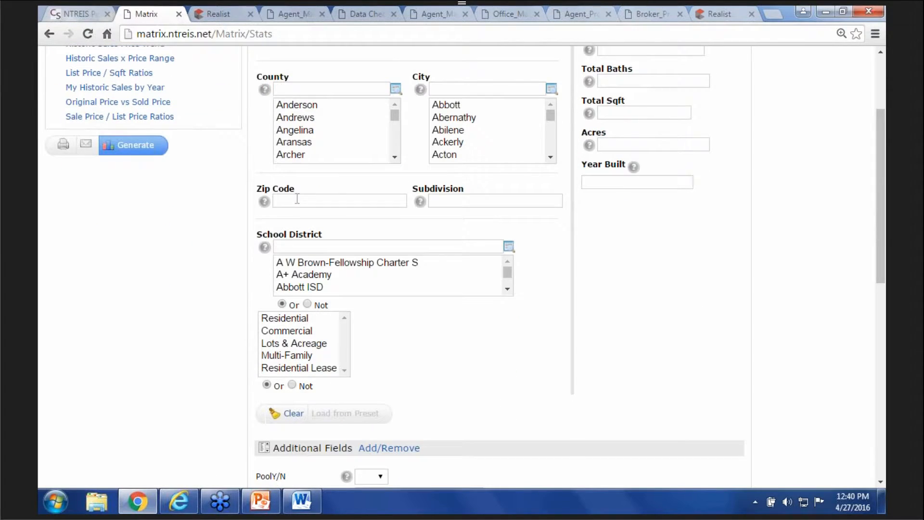
click(297, 199)
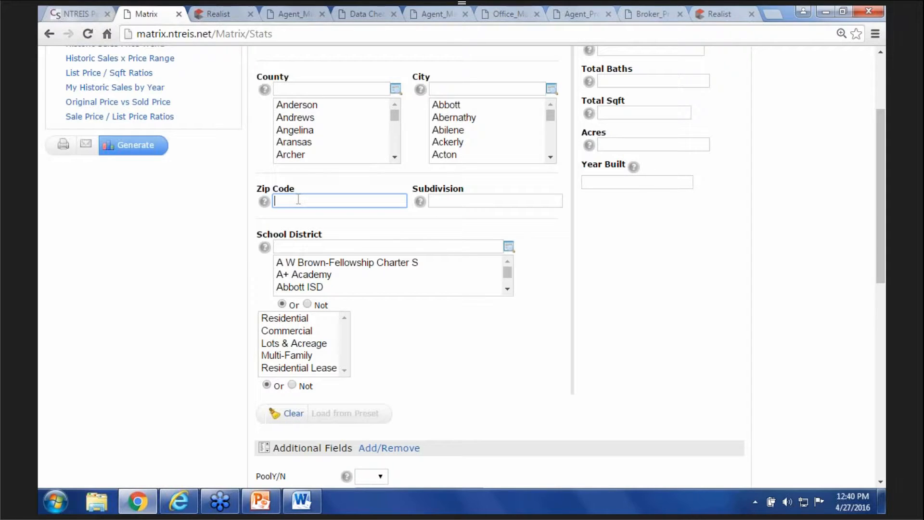
text(75225)
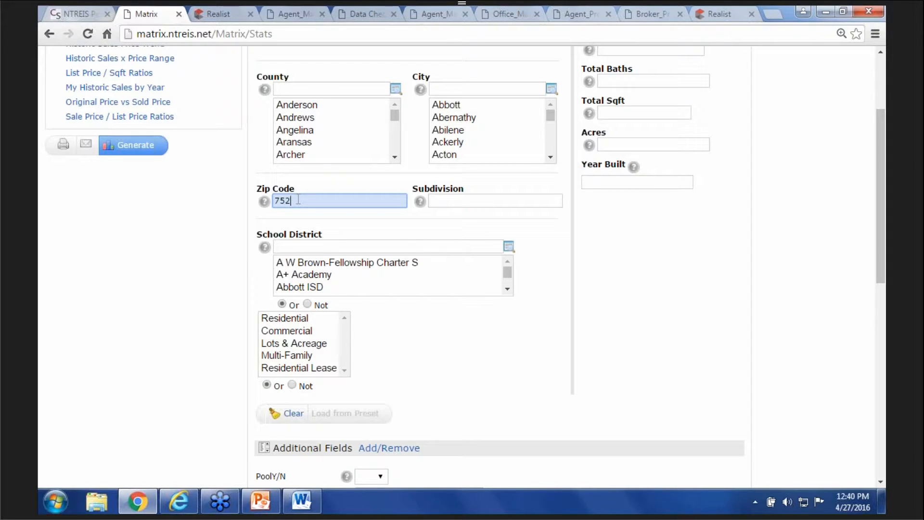
- Generate the Historic Sales by Year report for 75225 and view it as a data table
click(139, 153)
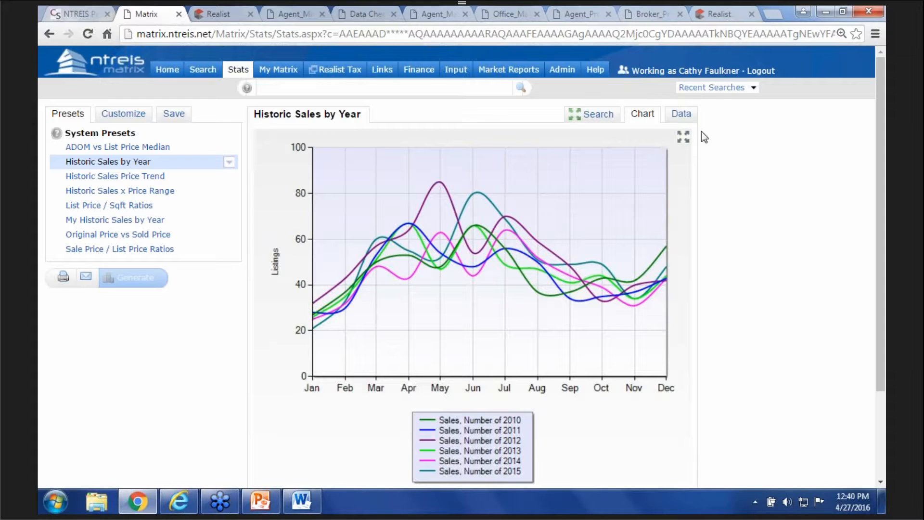
click(681, 115)
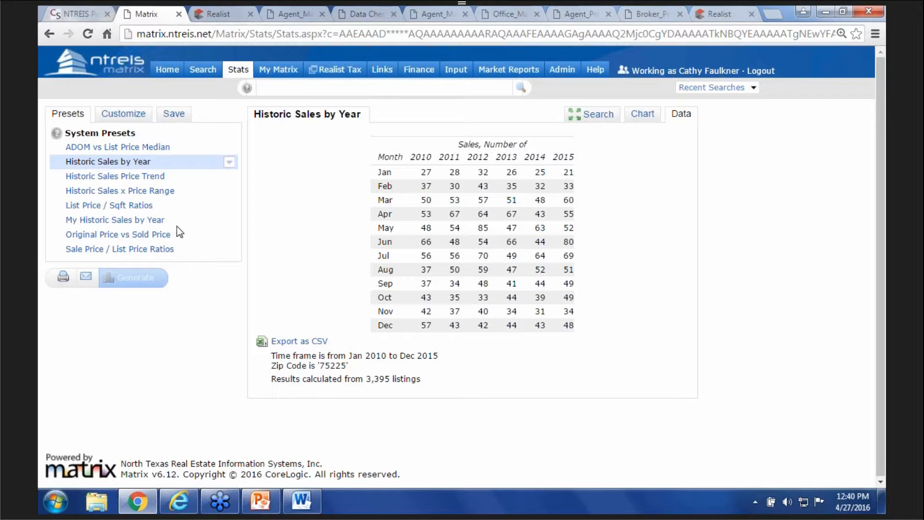
- Generate the Sale Price / List Price Ratios report for 75225 and show its Customize settings
click(129, 249)
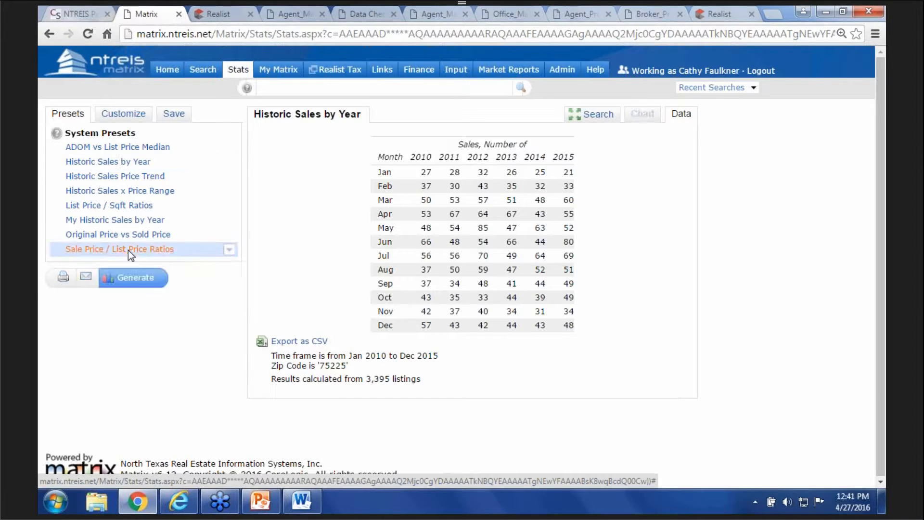
click(138, 280)
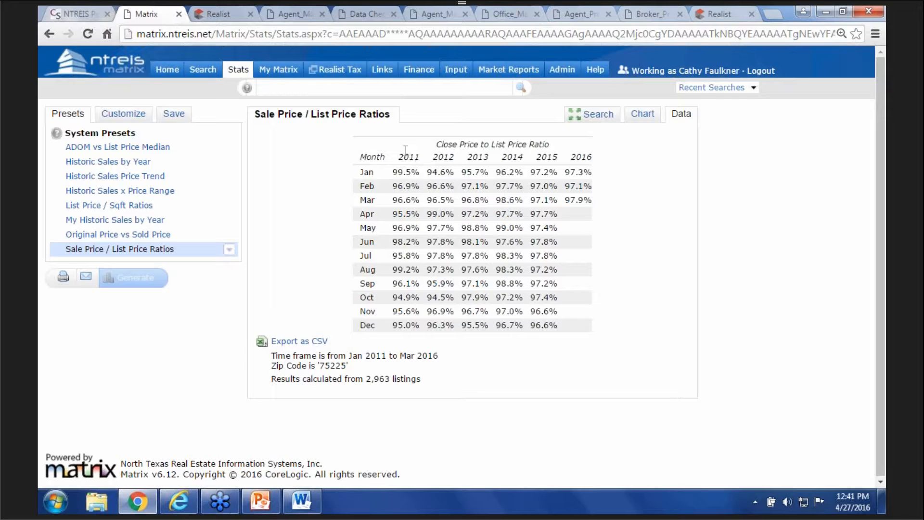
click(126, 114)
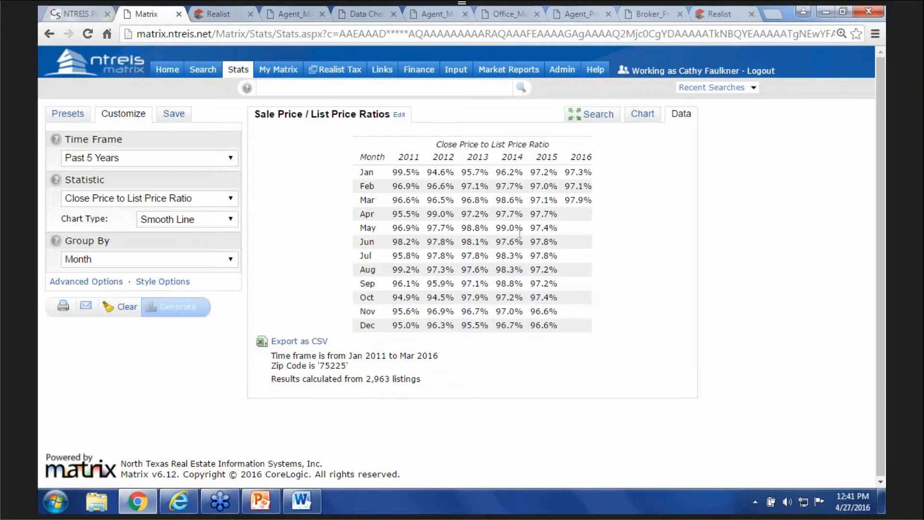
- Clear the stats criteria, set Time Frame to Year to Date (2016) and zip 75225
click(595, 117)
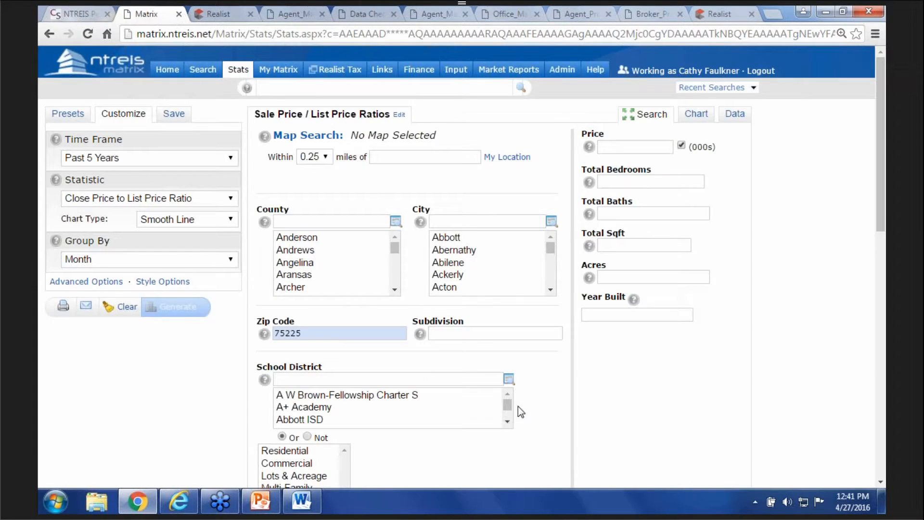
scroll(518, 407, down, 4)
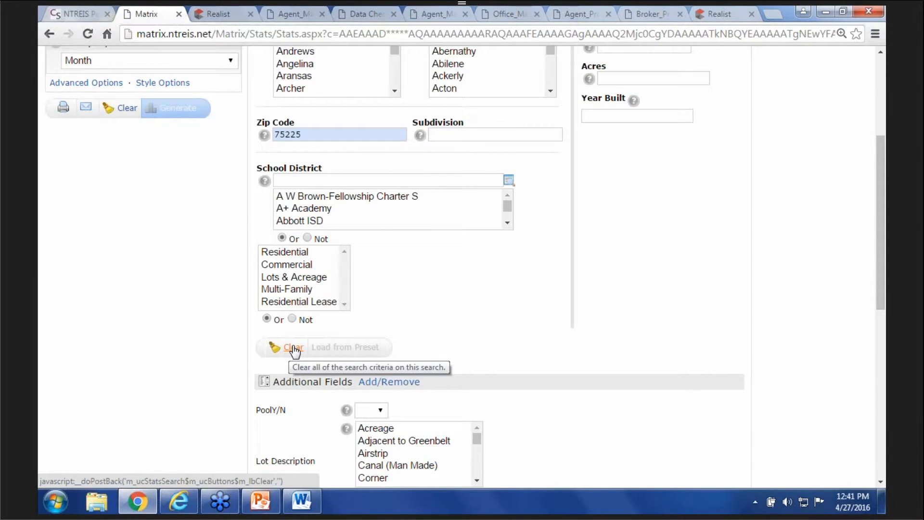
click(292, 346)
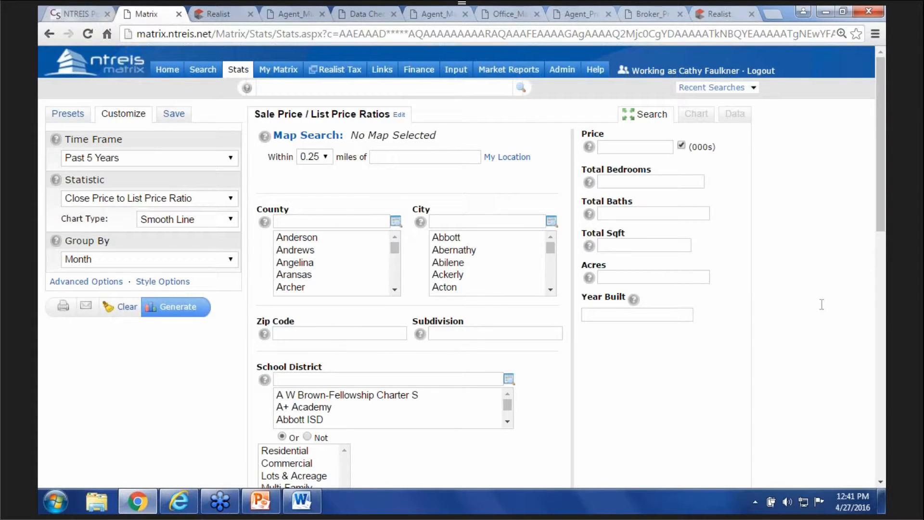
click(229, 157)
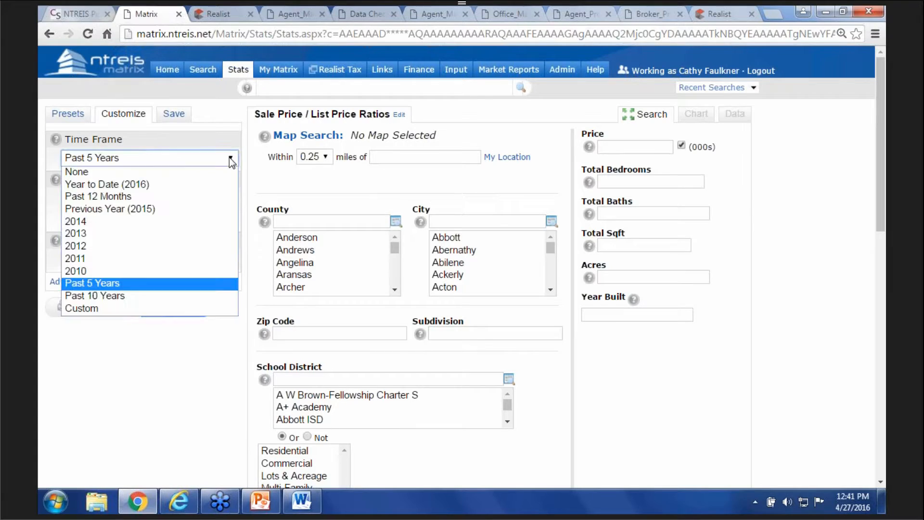
click(138, 185)
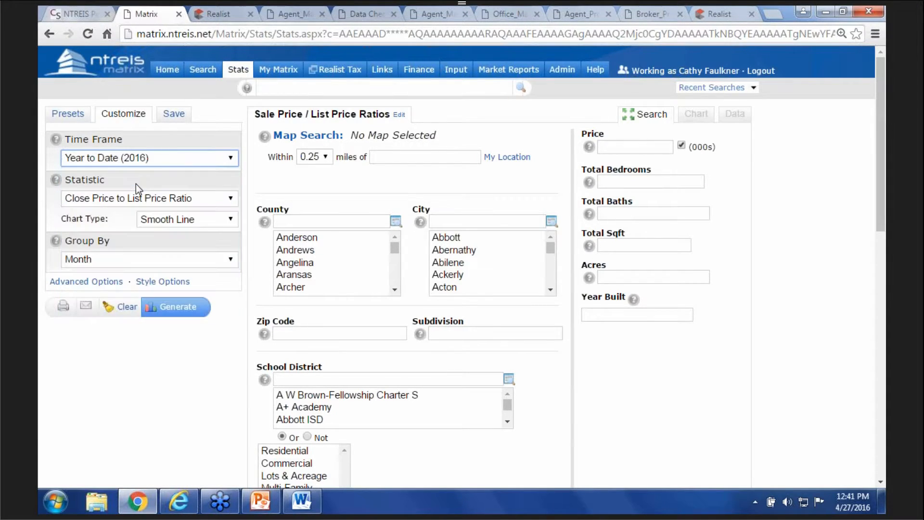
click(329, 334)
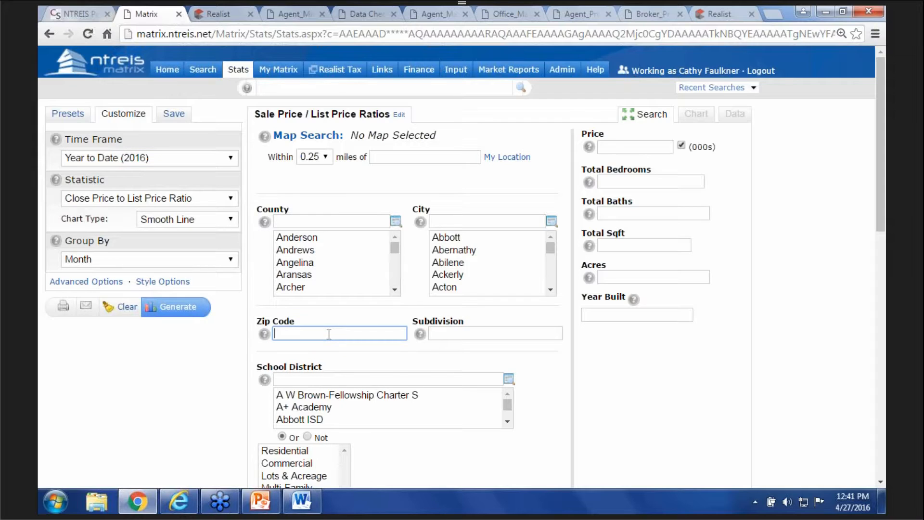
text(7522)
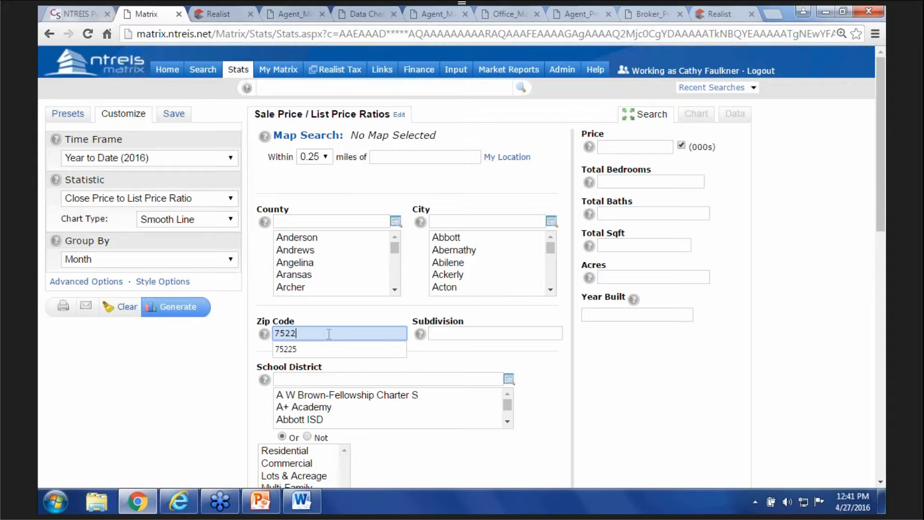
text(5)
- Set the statistic to Active Listings, Number of, and generate the report
click(231, 198)
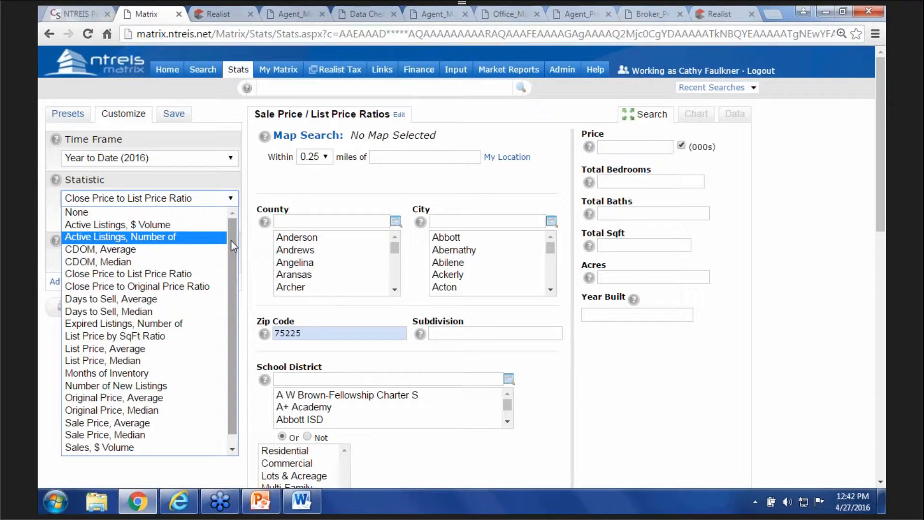
drag(231, 240, 222, 330)
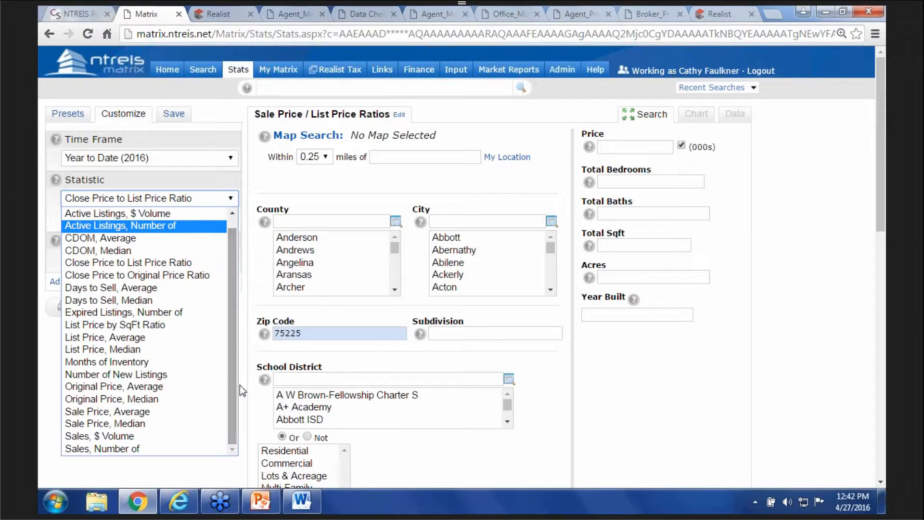
click(143, 226)
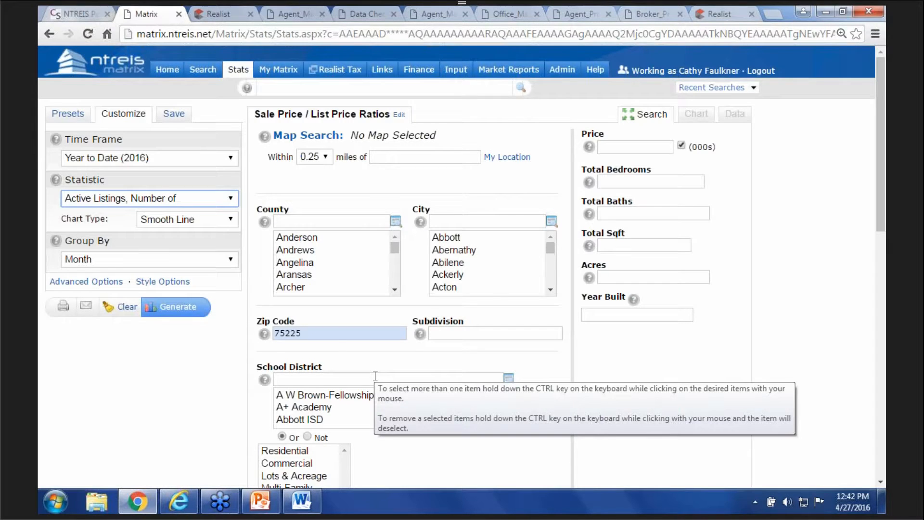
click(190, 308)
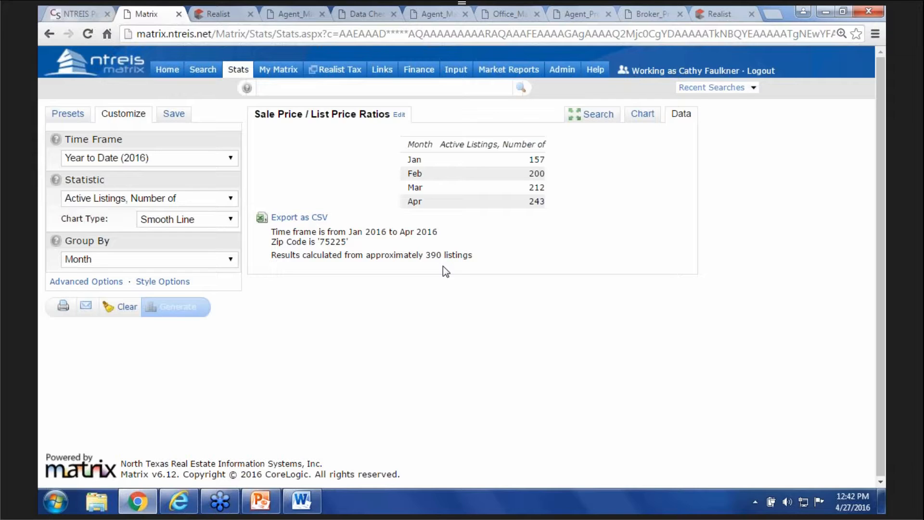
- Bring up the Time Frame choices for the 2016 active listings table
click(232, 158)
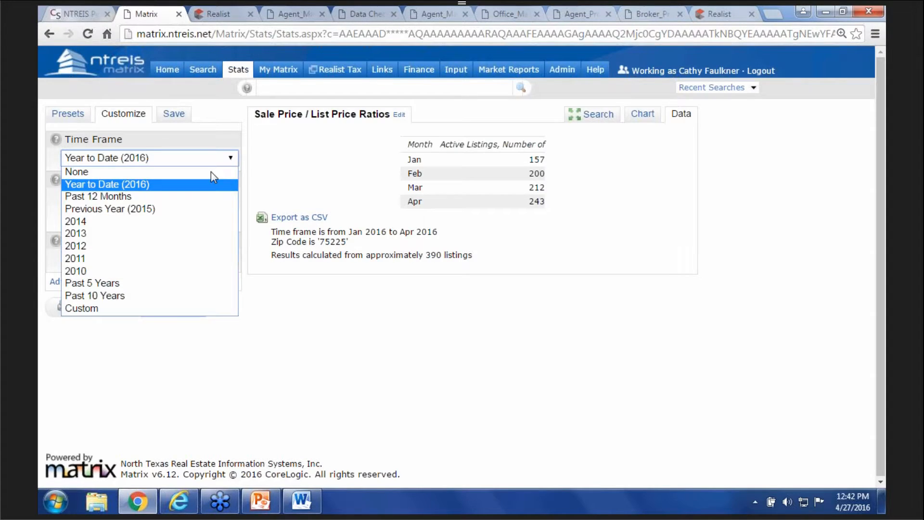
- Regenerate for Previous Year (2015), switch the statistic to Sales, Number of, and show Advanced Options
click(136, 207)
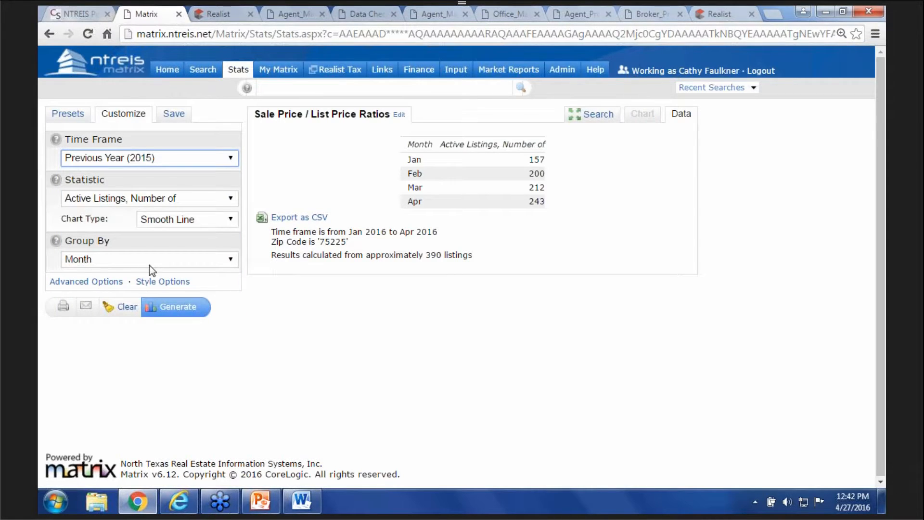
click(187, 312)
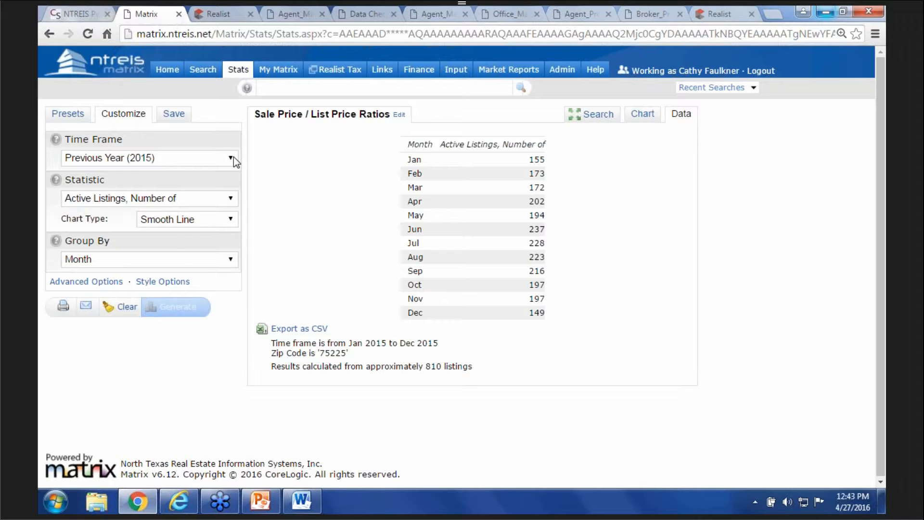
click(231, 199)
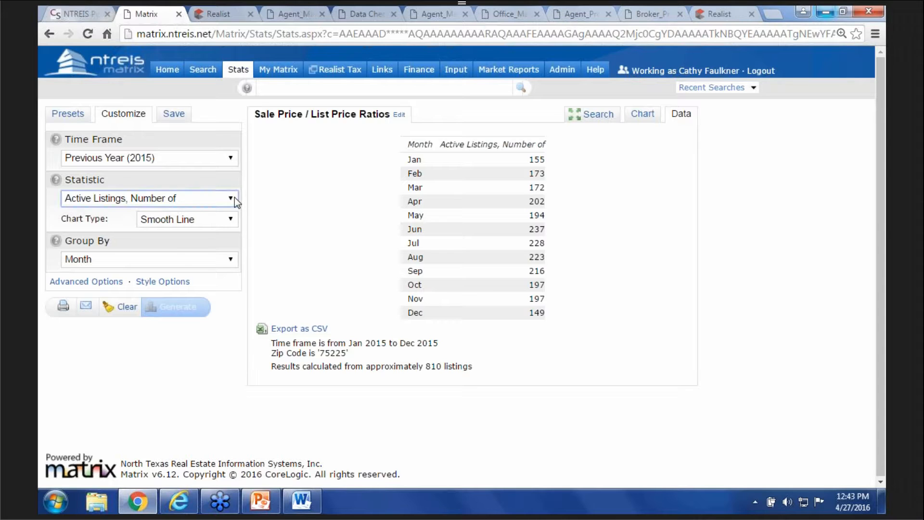
scroll(230, 409, down, 1)
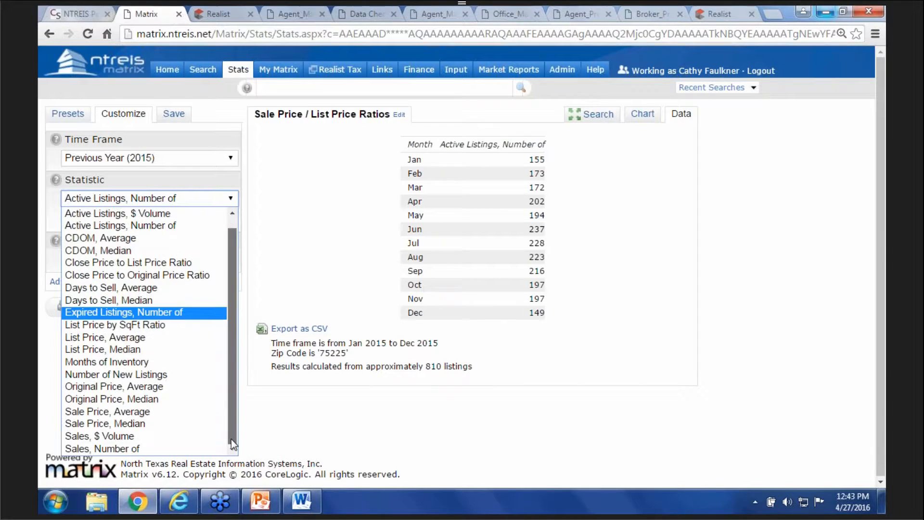
click(134, 449)
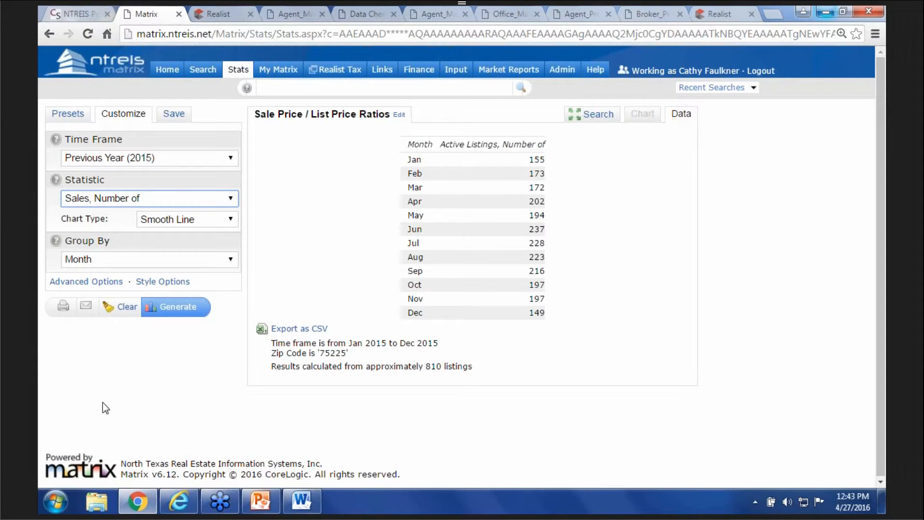
click(86, 282)
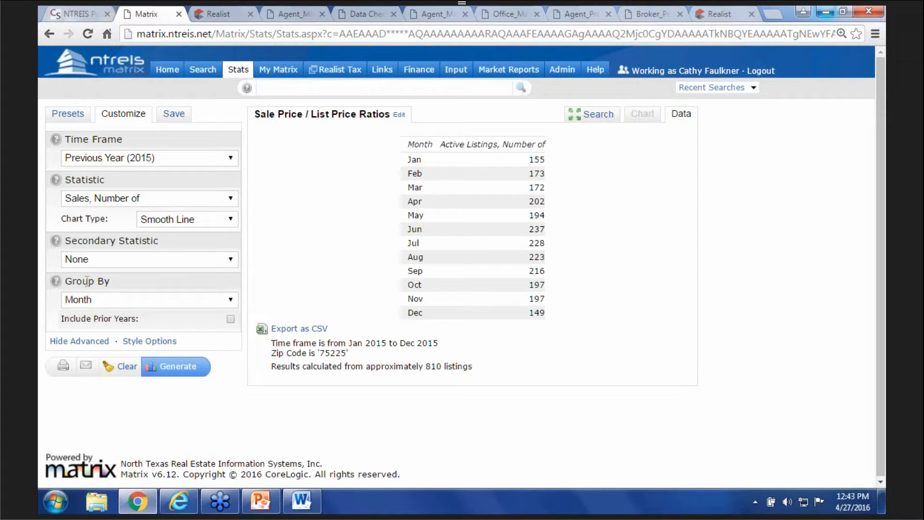
- Include 5 prior years and clear the 75225 Zip Code criterion
click(229, 319)
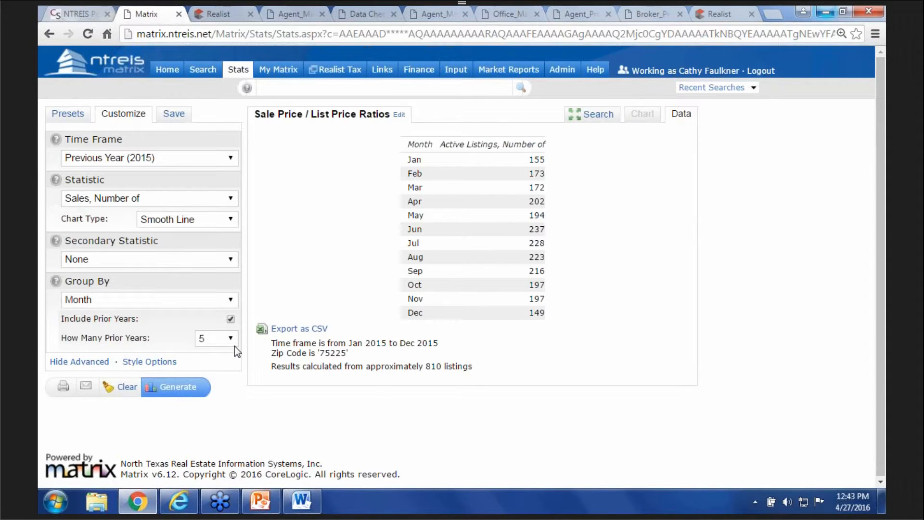
click(598, 116)
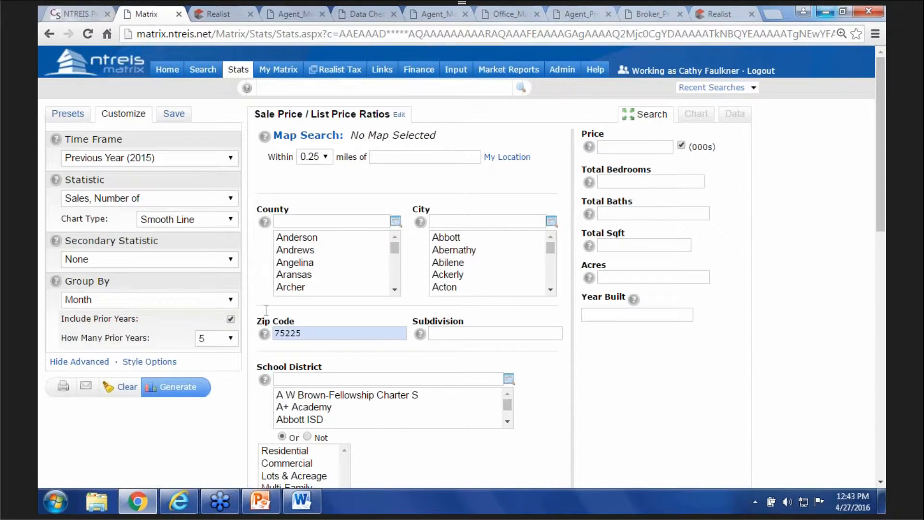
drag(326, 332, 242, 333)
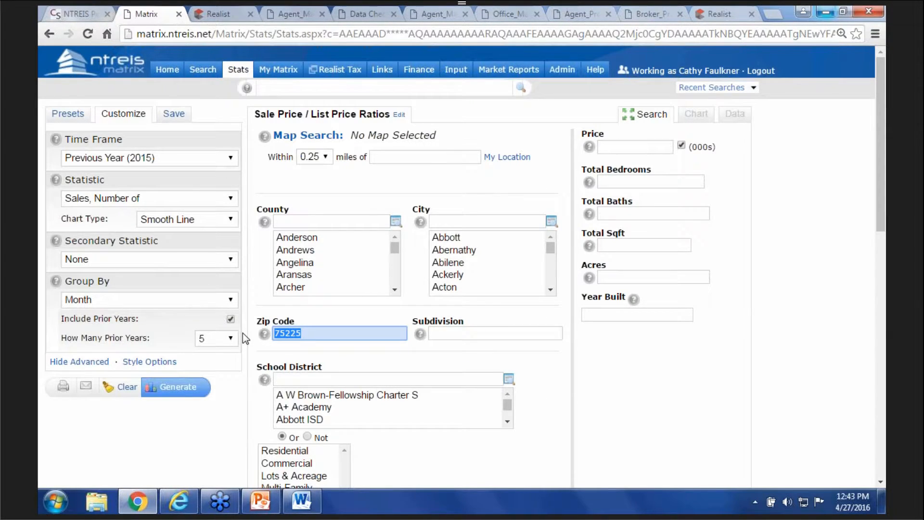
key(BackSpace)
- Enter the office's ID as the Selling Office MLSID criterion and generate the stats
scroll(634, 379, down, 3)
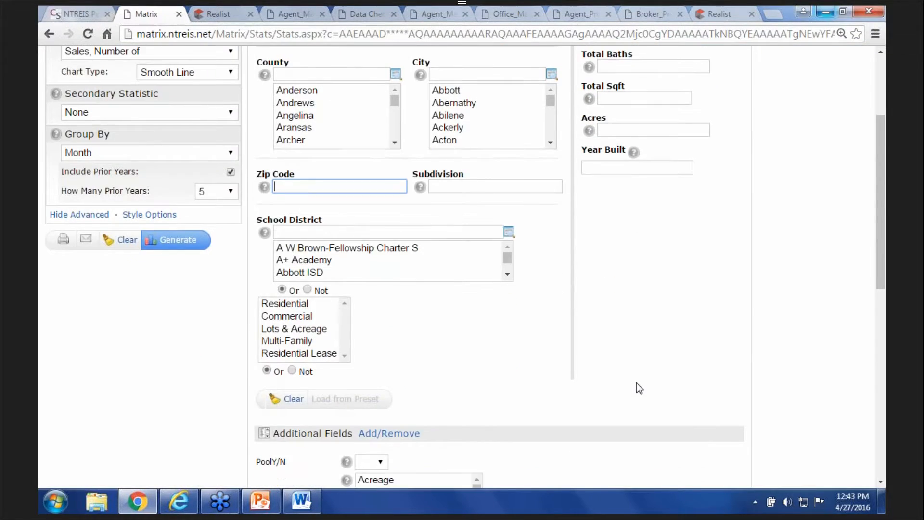
scroll(636, 382, down, 5)
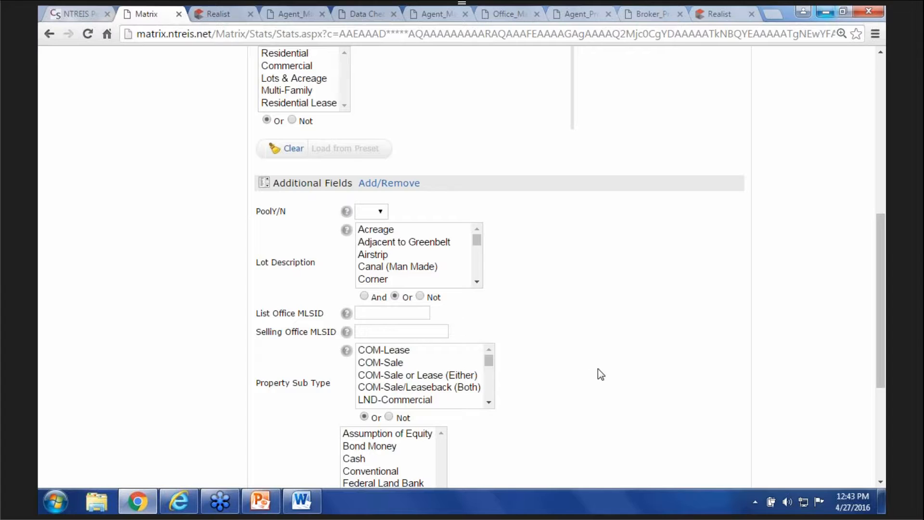
scroll(602, 368, down, 5)
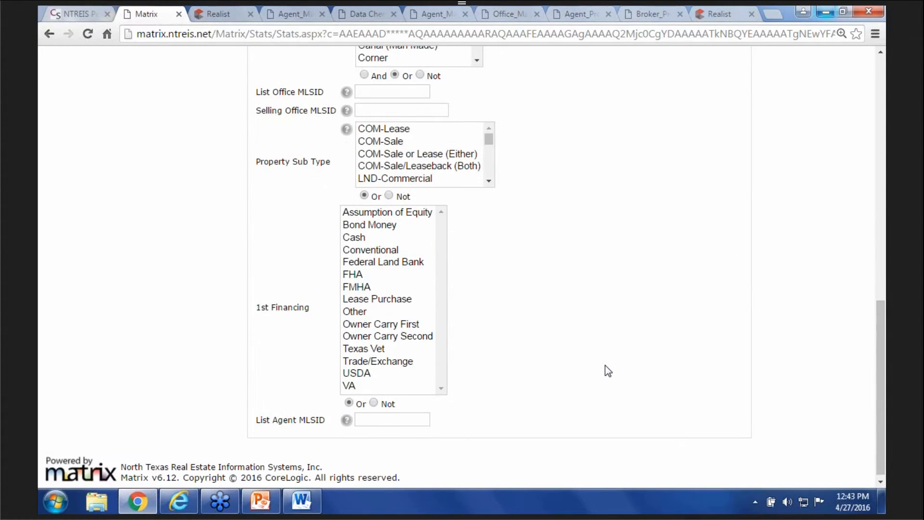
scroll(604, 369, up, 4)
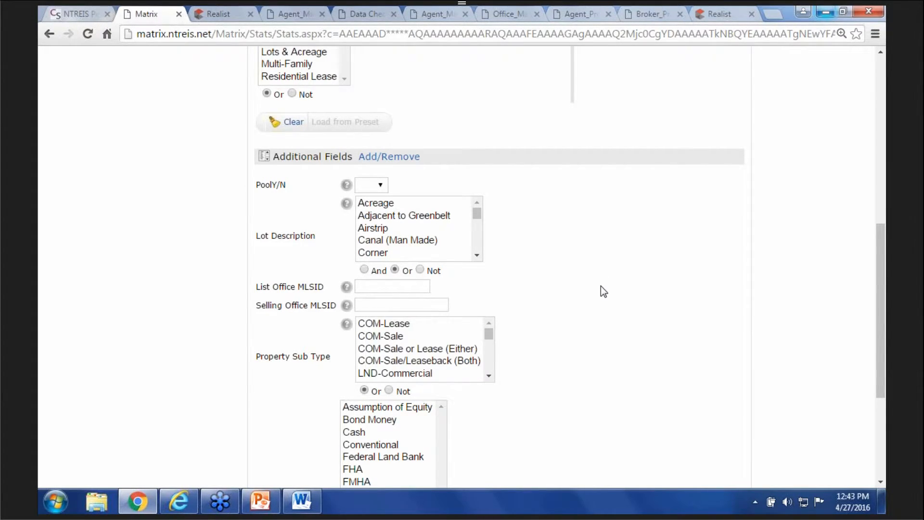
scroll(602, 286, up, 4)
scroll(608, 298, up, 4)
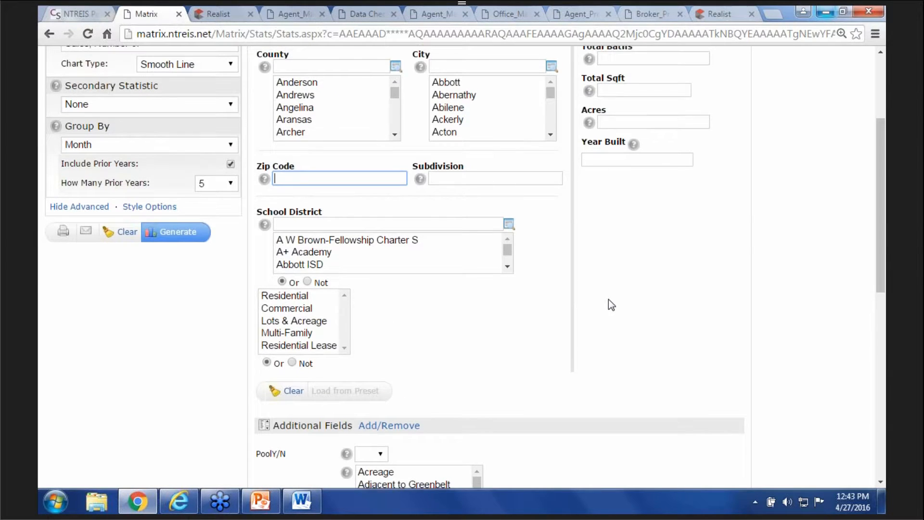
scroll(761, 413, down, 7)
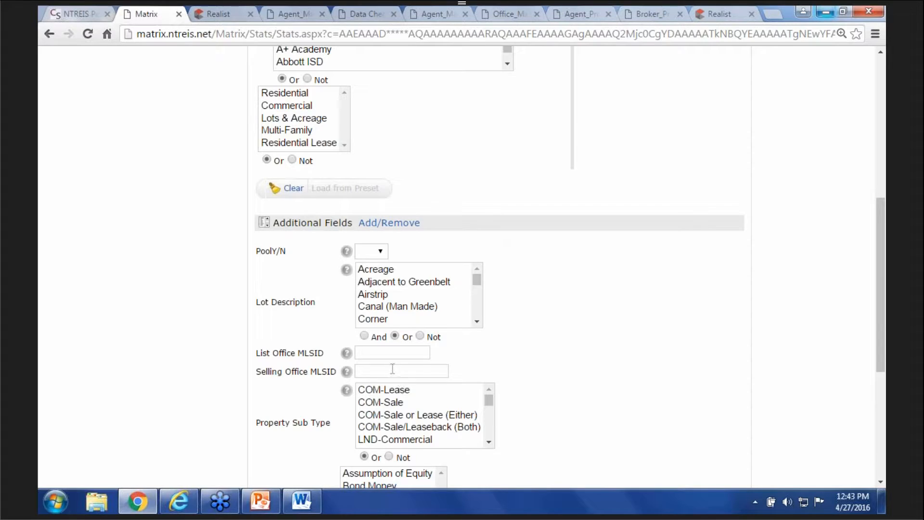
click(394, 371)
text(dpma)
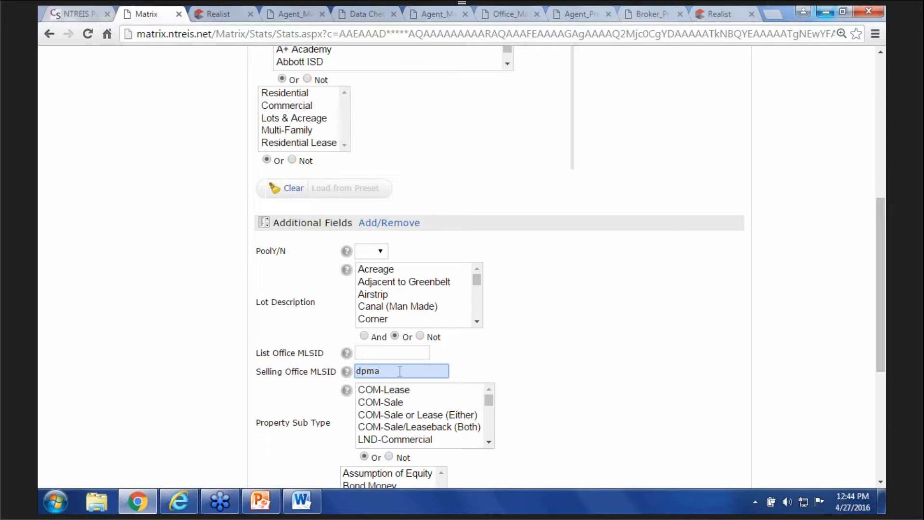
text(01)
scroll(698, 349, up, 4)
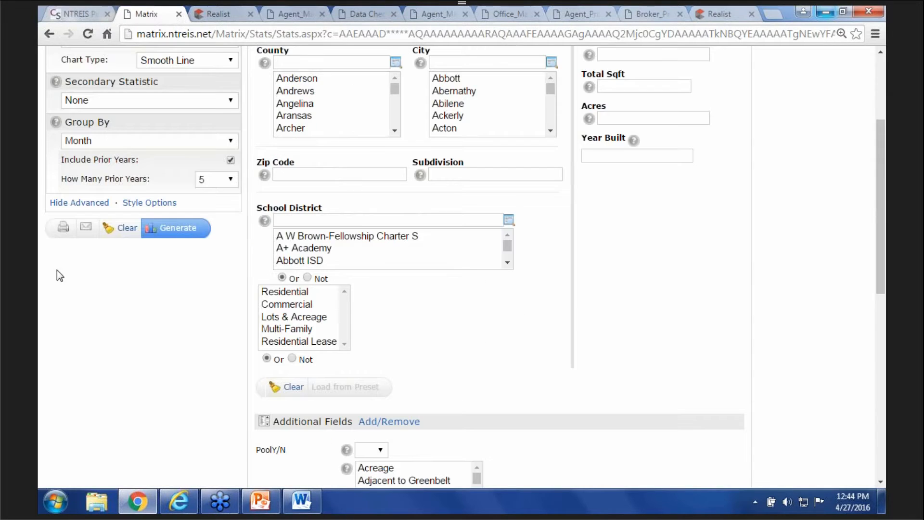
click(180, 237)
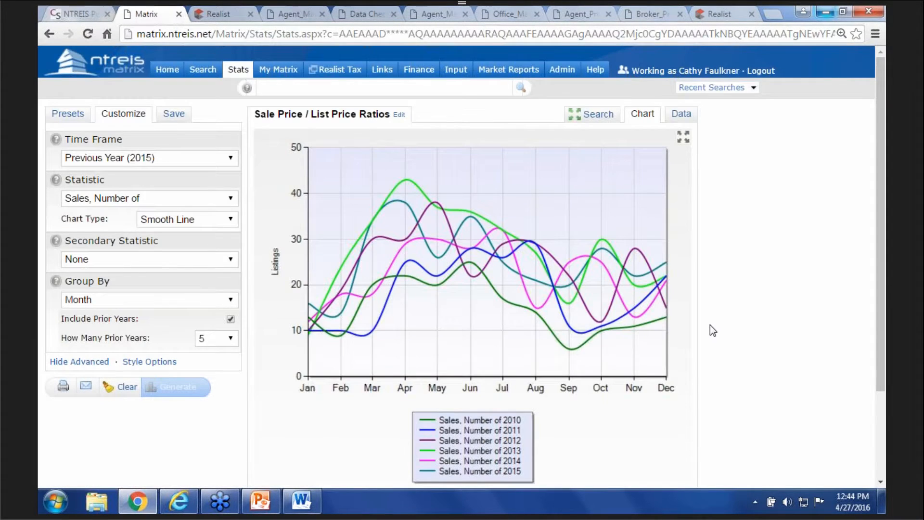
- View the 2010–2015 monthly Sales, Number of table for the office, then return to the criteria
click(682, 114)
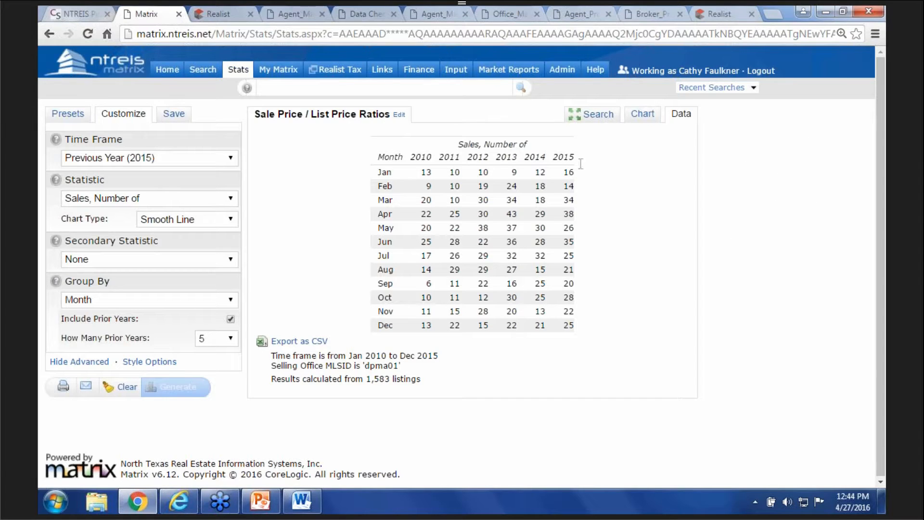
click(595, 120)
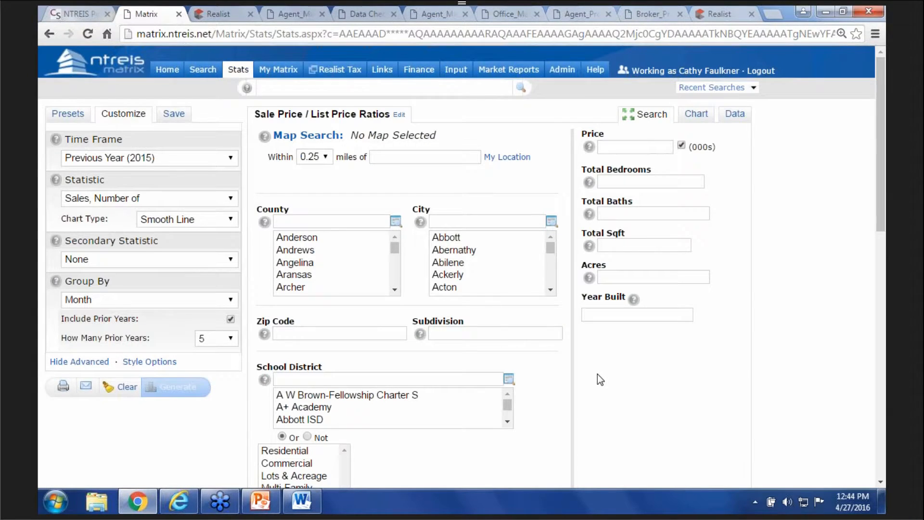
scroll(597, 374, down, 8)
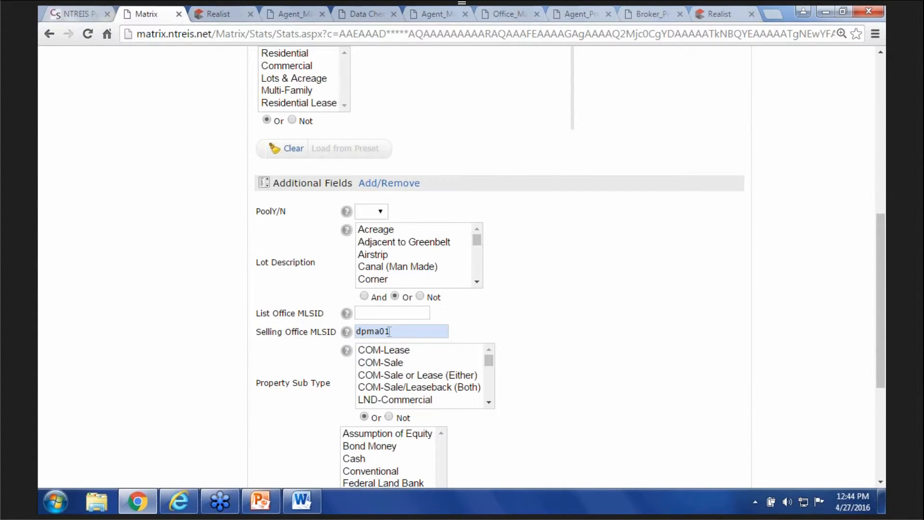
- Move the office ID from Selling Office MLSID to List Office MLSID
drag(391, 332, 356, 332)
right_click(376, 332)
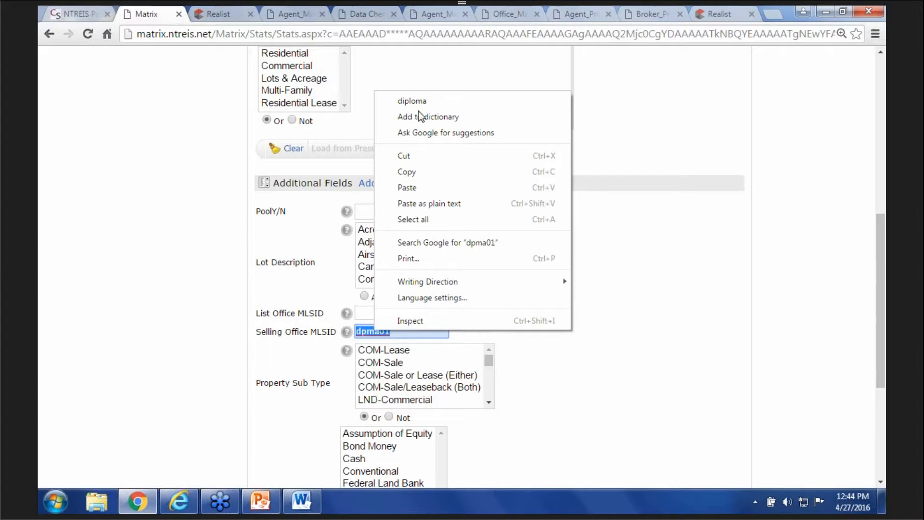
click(409, 155)
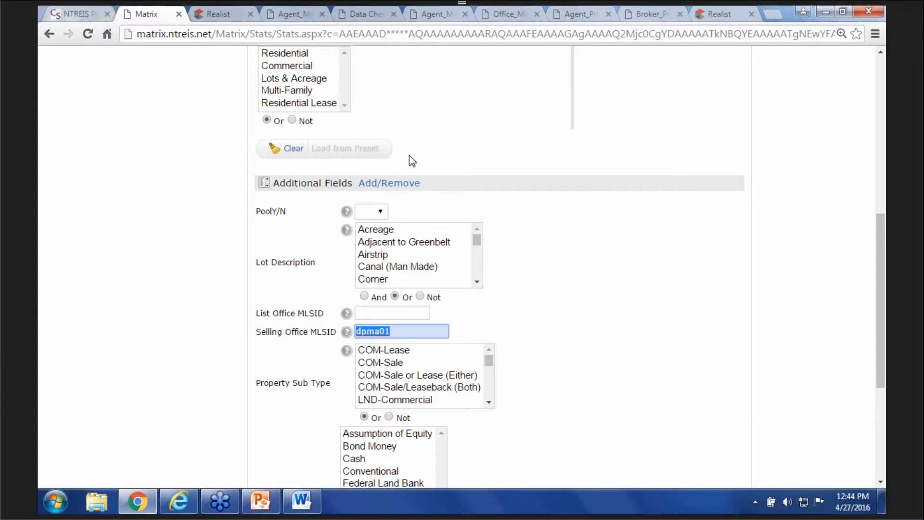
click(395, 313)
right_click(397, 312)
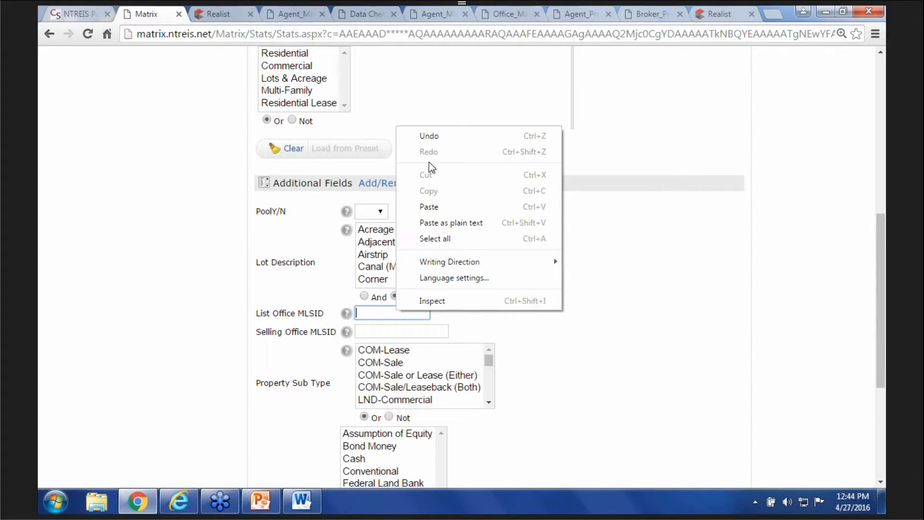
click(430, 207)
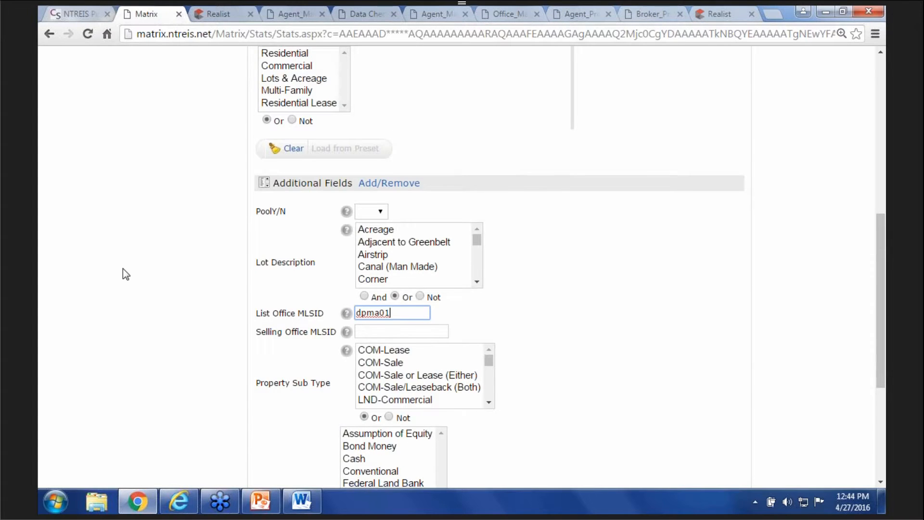
scroll(154, 307, up, 8)
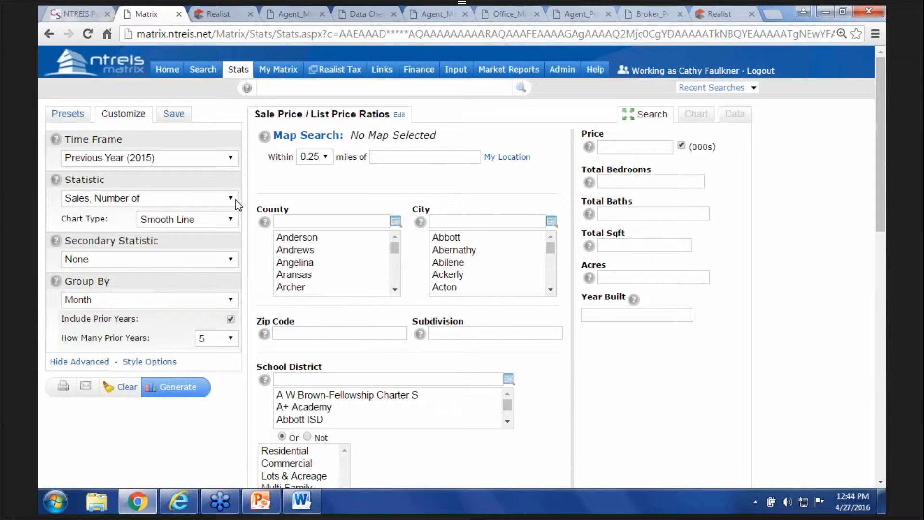
- Chart Active Listings, $ Volume with 5 prior years included
click(231, 201)
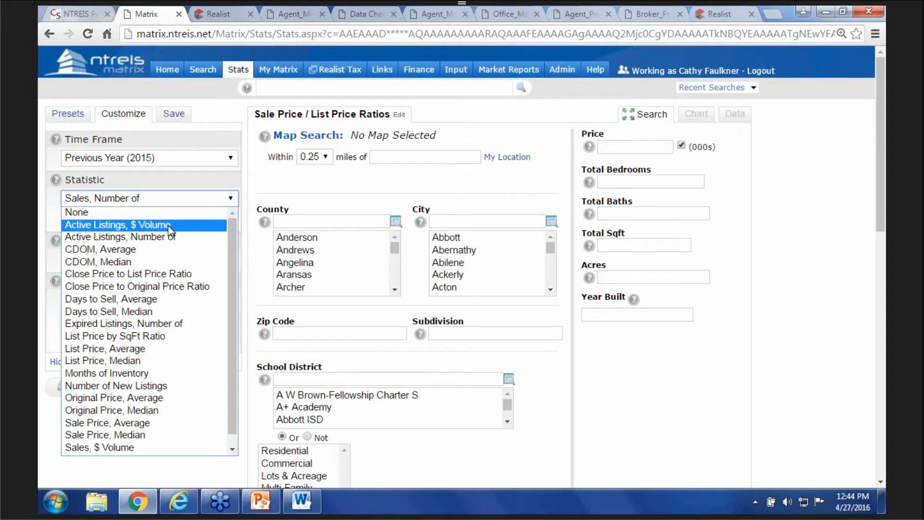
click(168, 225)
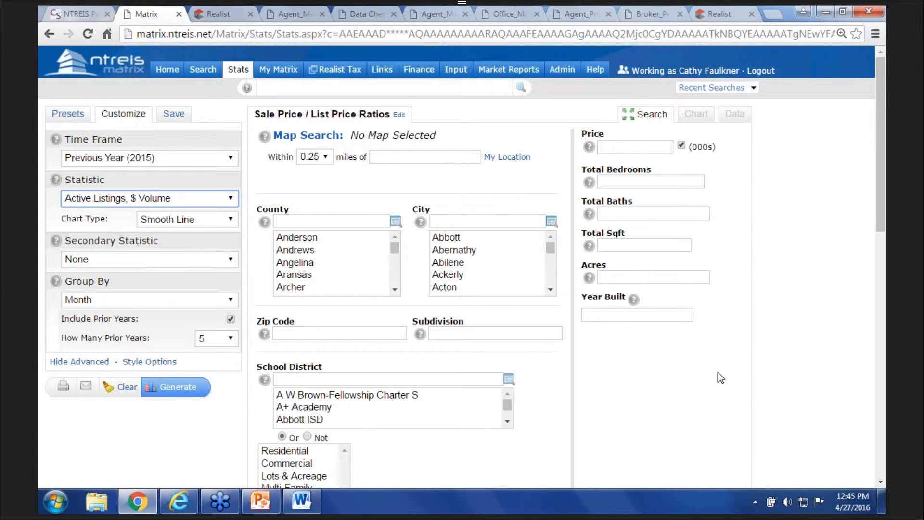
click(231, 339)
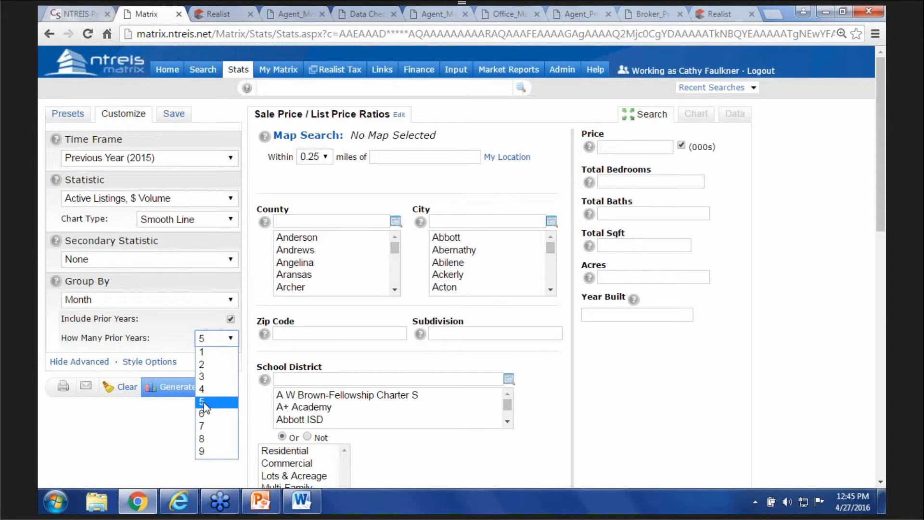
click(204, 403)
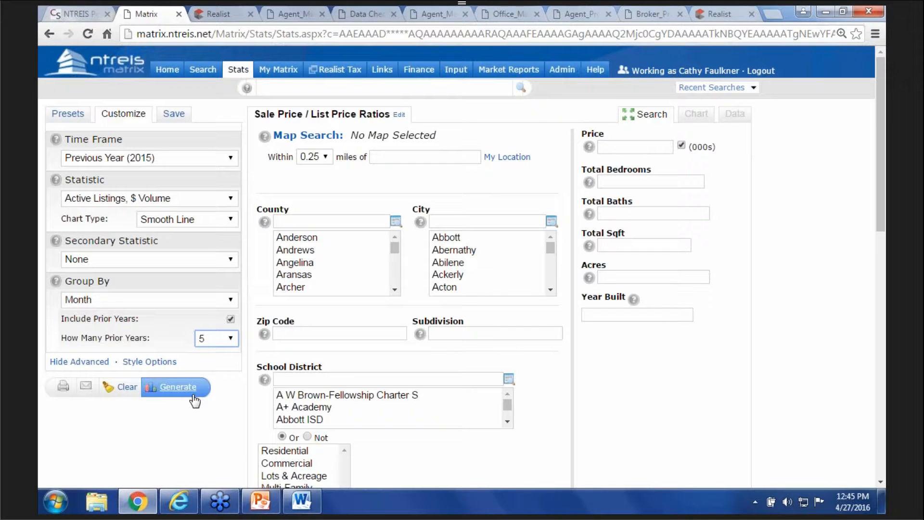
click(188, 387)
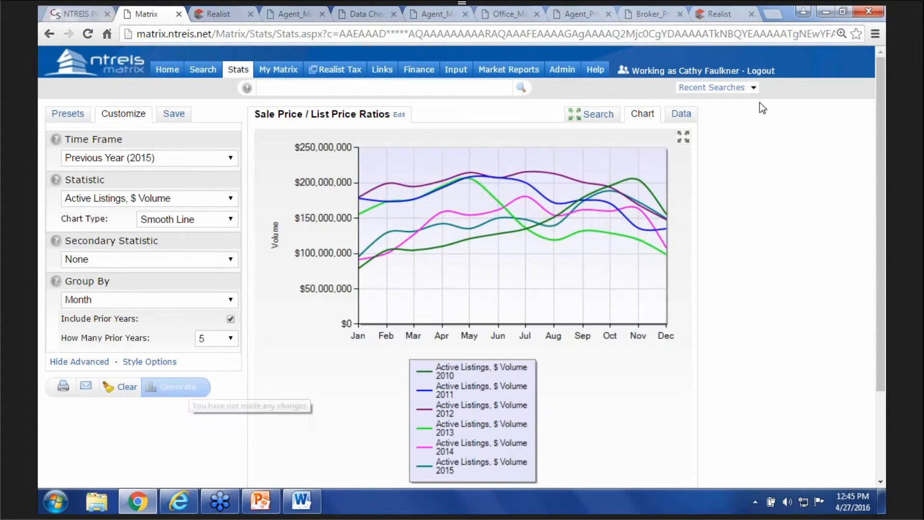
- View the monthly Active Listings $ Volume table for 2010–2015, then return to the criteria
click(678, 115)
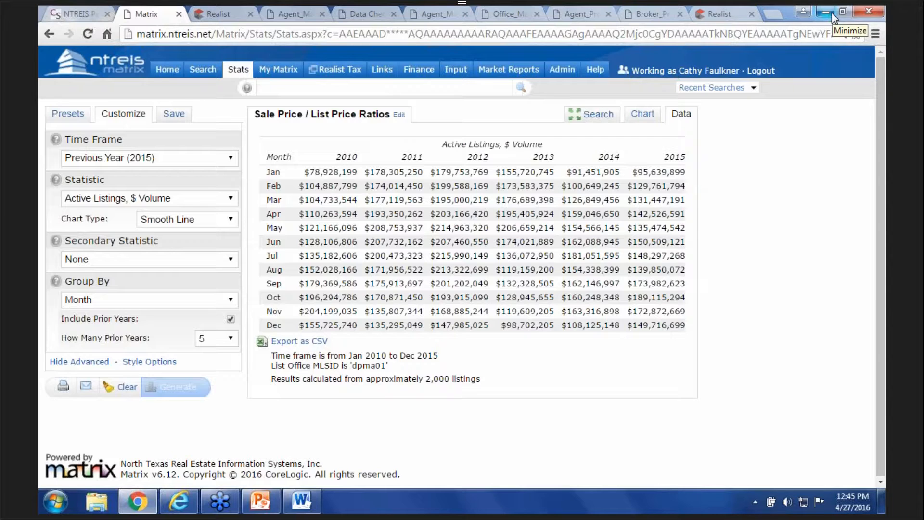
click(606, 112)
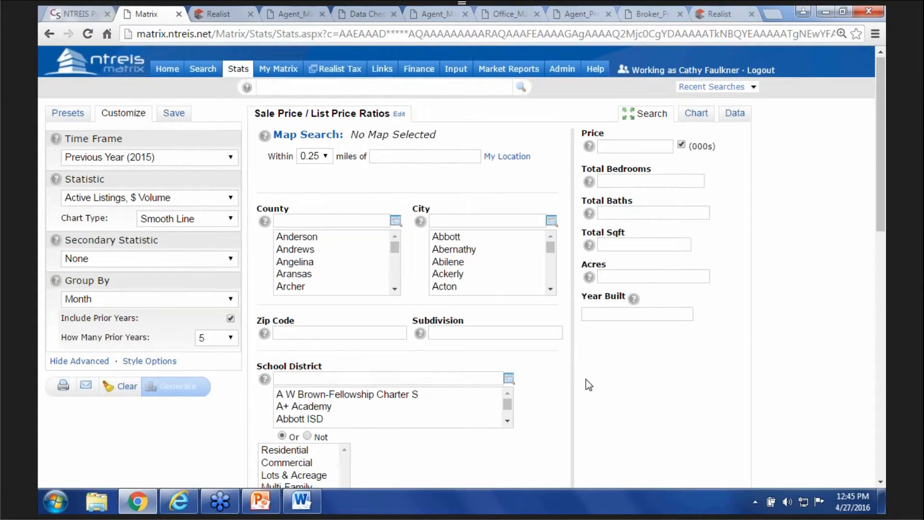
- Clear the criteria and chart Active Listings, Number of over the Past 12 Months
scroll(585, 379, down, 5)
click(299, 283)
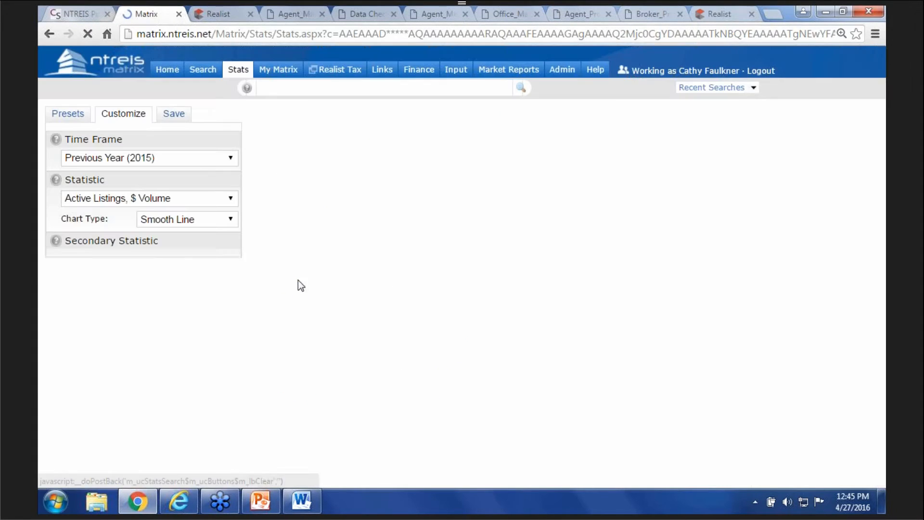
click(230, 159)
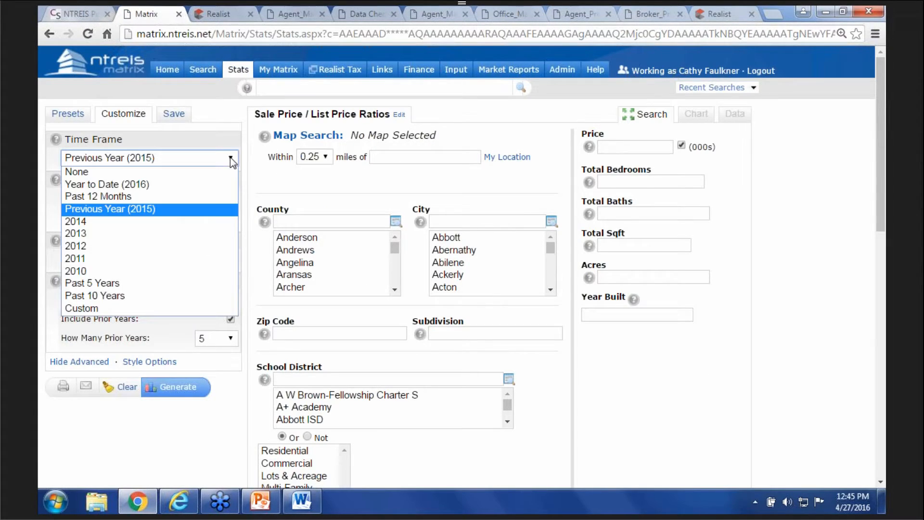
click(120, 195)
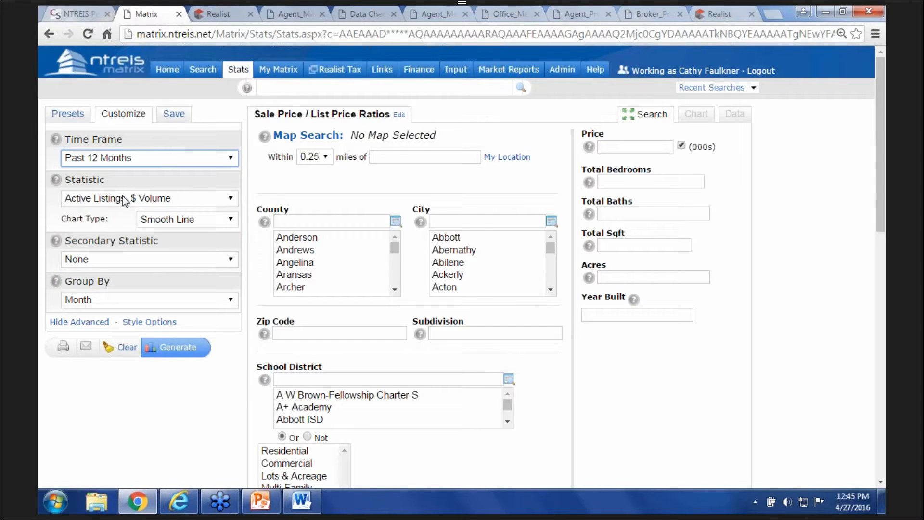
click(231, 198)
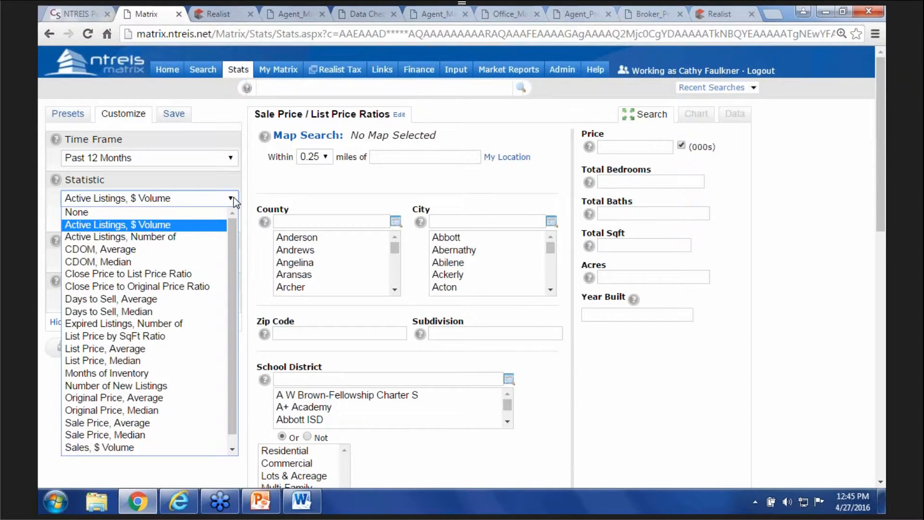
drag(230, 256, 238, 365)
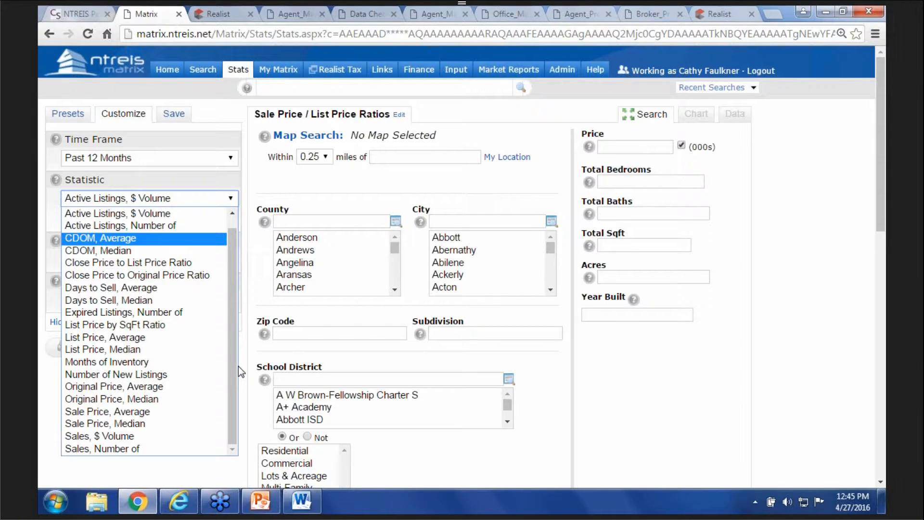
click(154, 226)
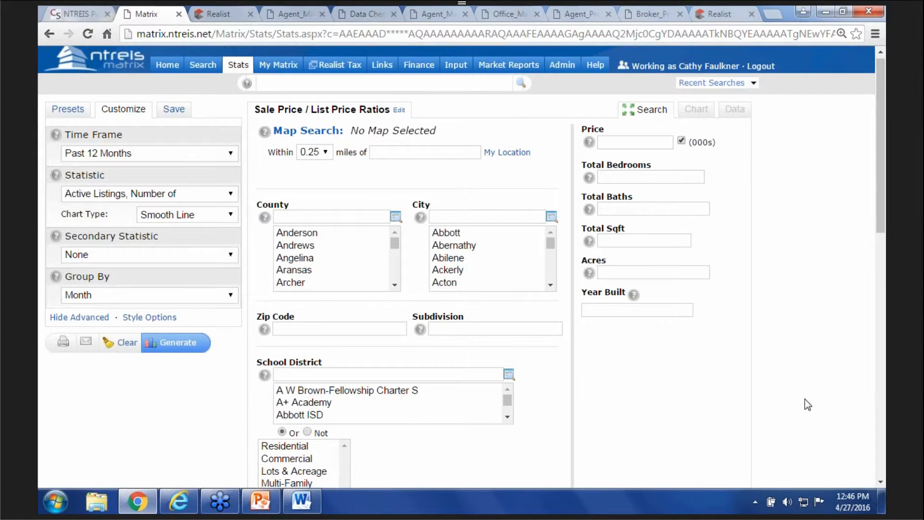
- Filter by the listing agent's ID in List Agent MLSID and generate the chart
scroll(807, 404, down, 8)
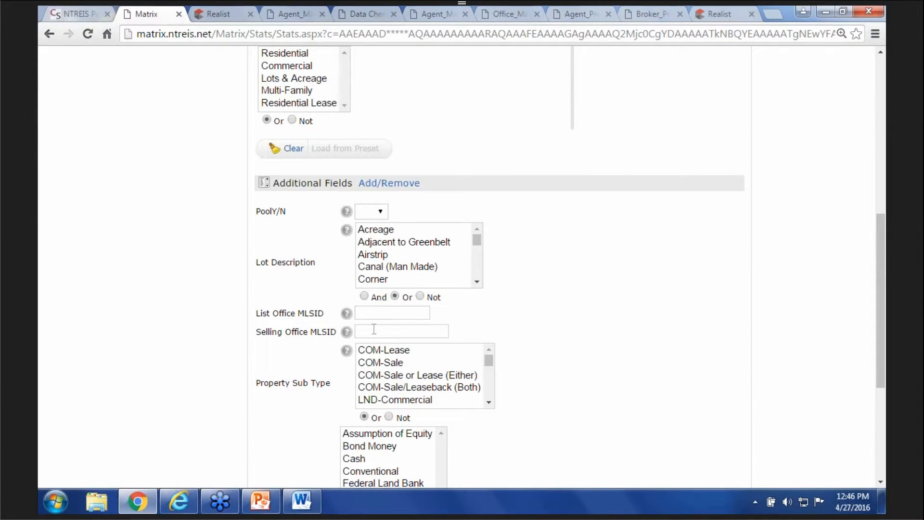
scroll(614, 394, down, 3)
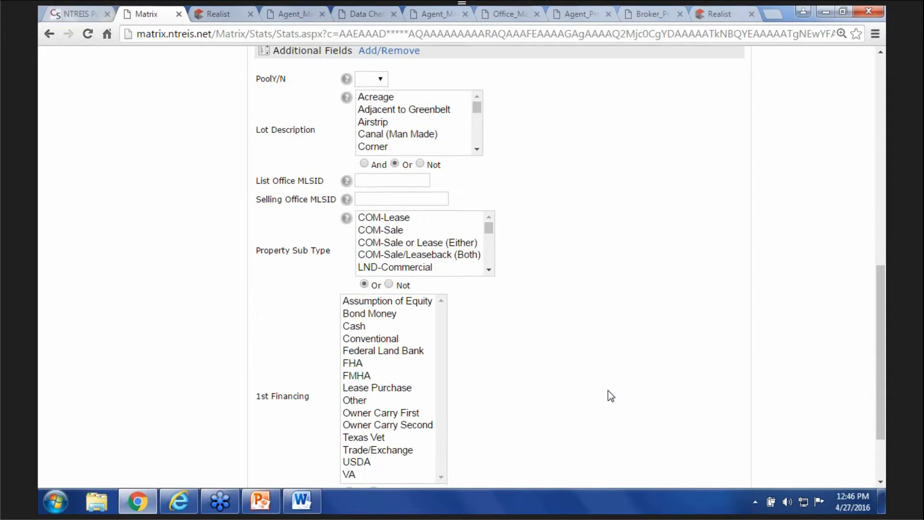
scroll(607, 390, down, 2)
click(383, 417)
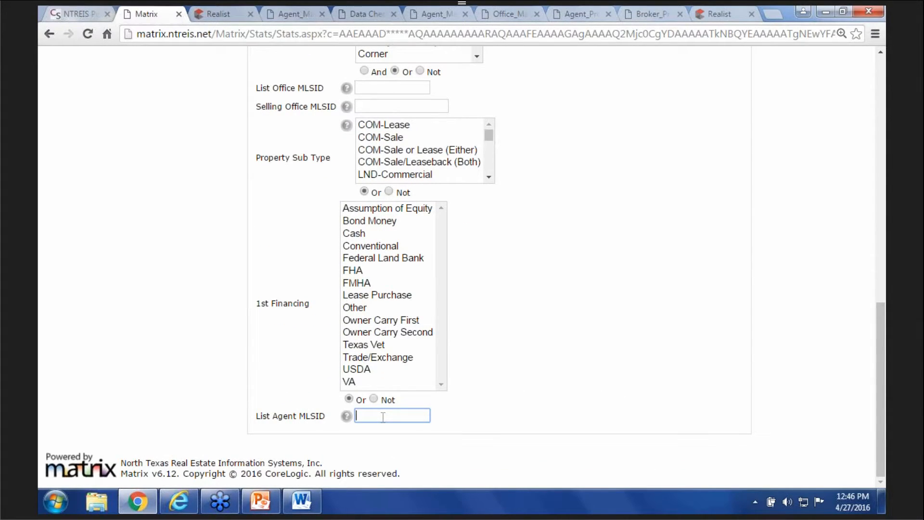
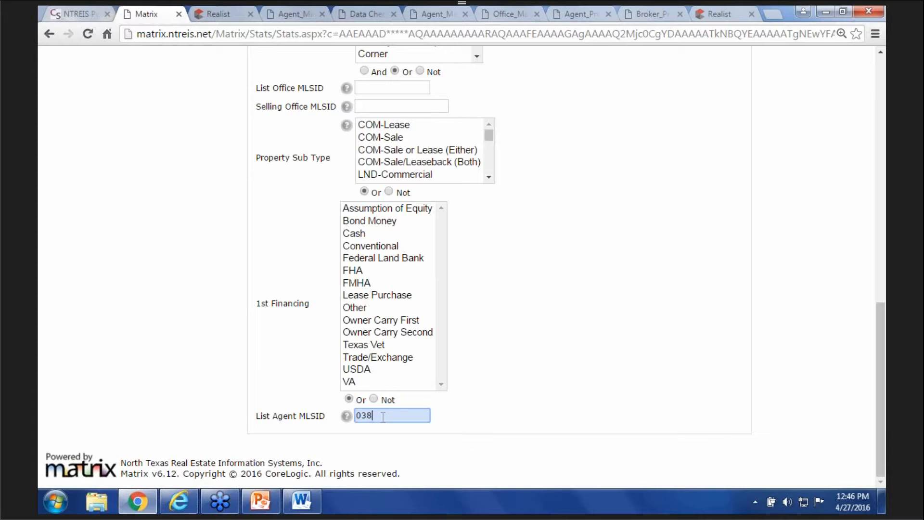
scroll(584, 346, up, 10)
scroll(178, 270, up, 2)
click(179, 253)
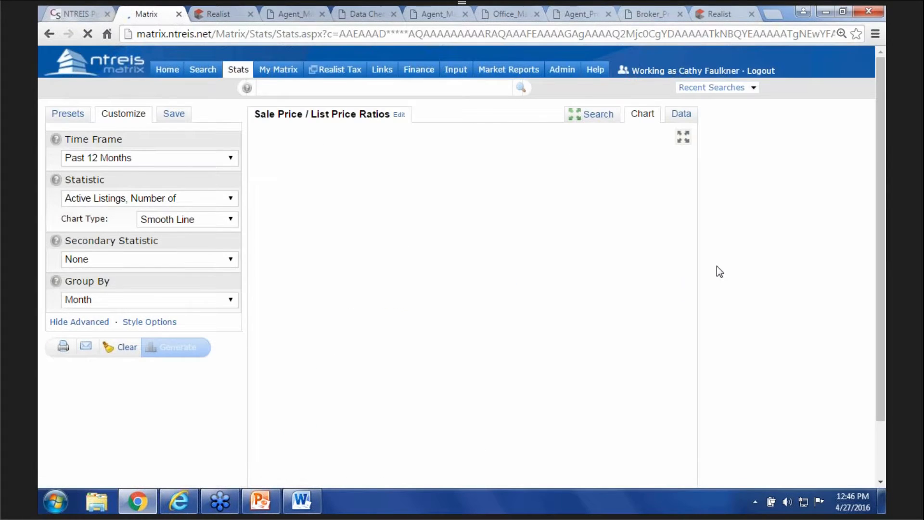
- Show the agent's monthly active listing counts for May 2015–April 2016 as a table
click(682, 115)
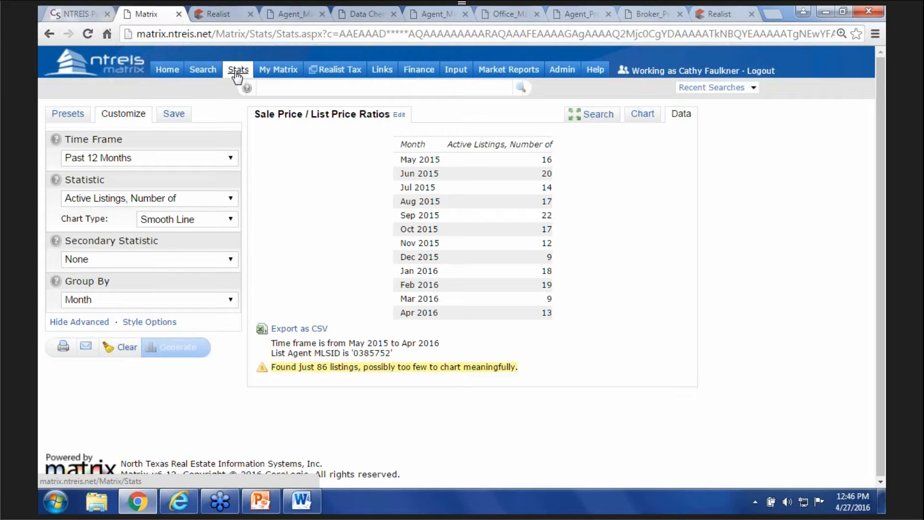
- Set the time frame to Custom, January–December 2016, keeping Active Listings, Number of
click(68, 115)
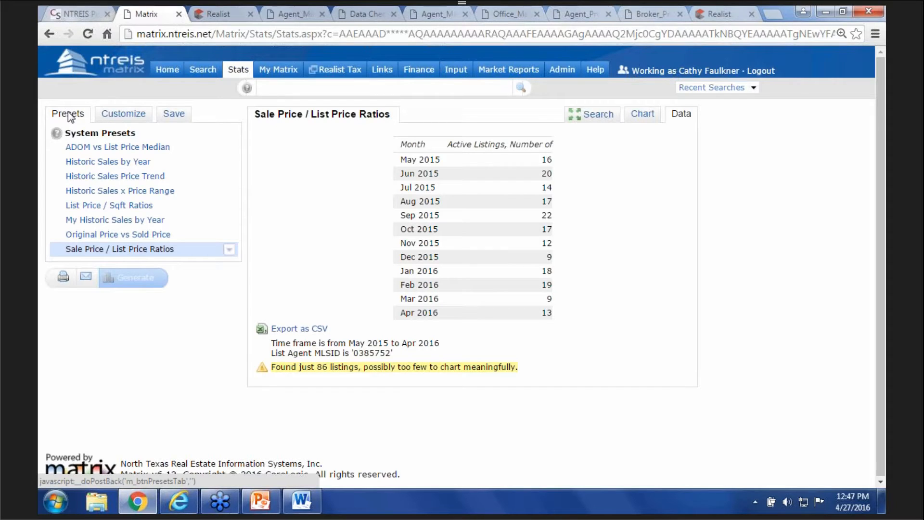
click(128, 116)
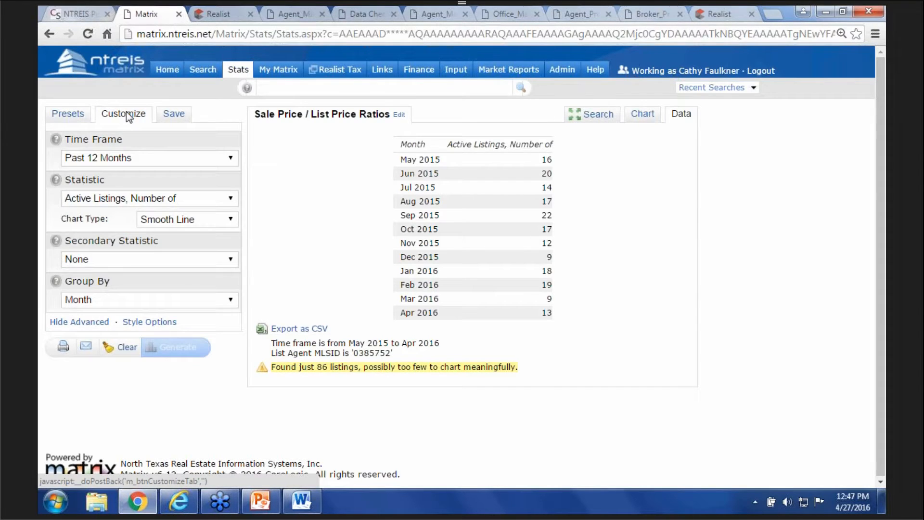
click(232, 156)
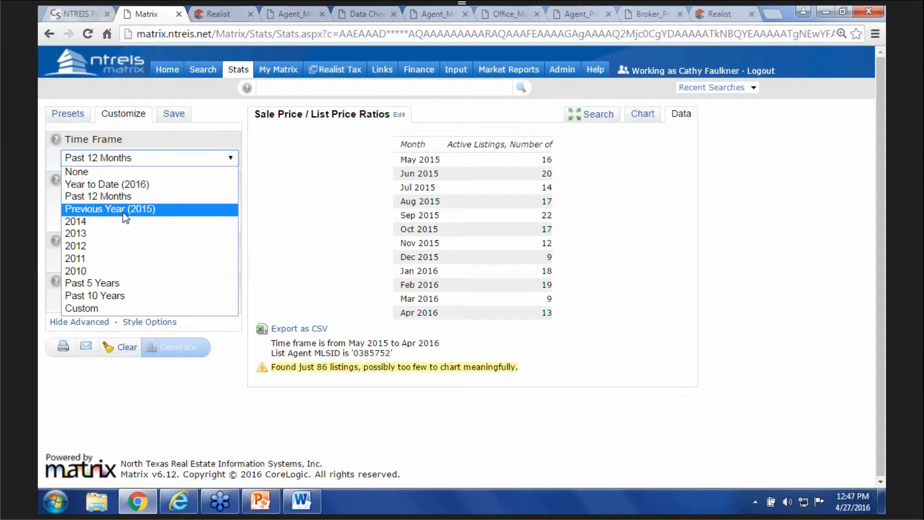
click(95, 307)
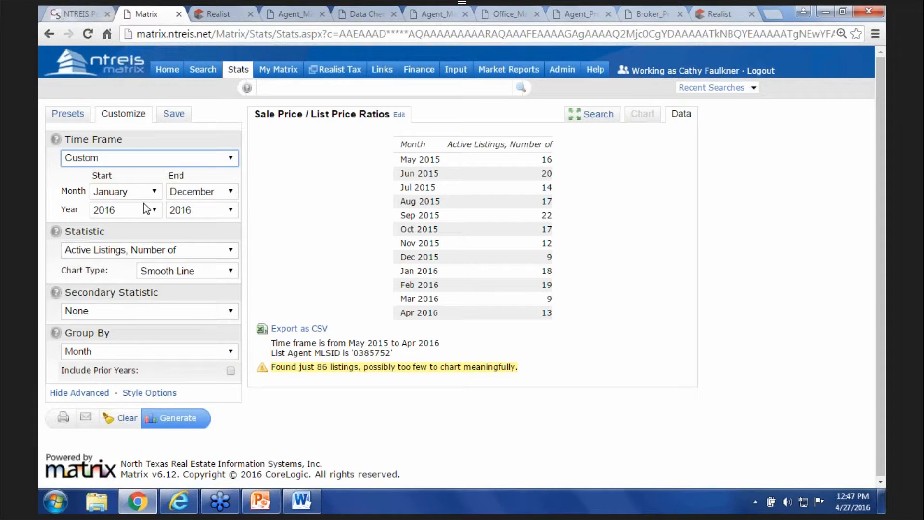
click(232, 250)
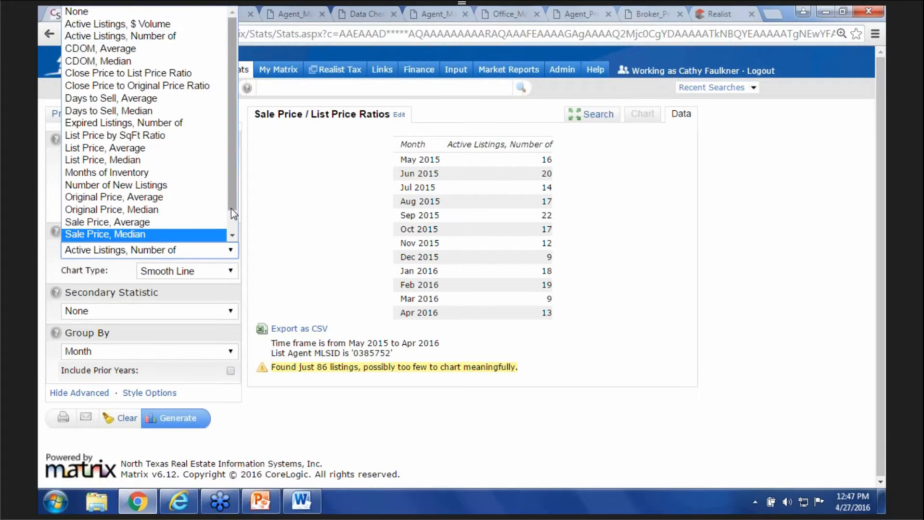
scroll(221, 235, down, 1)
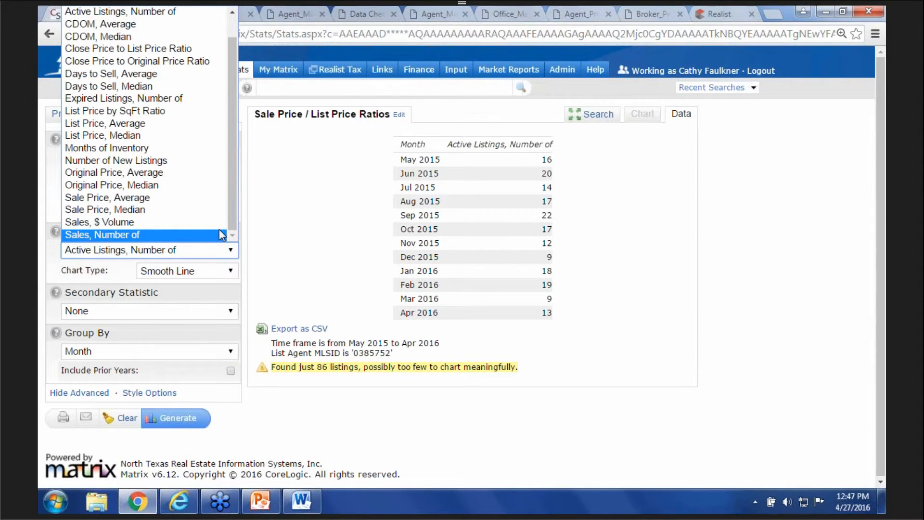
drag(232, 208, 231, 171)
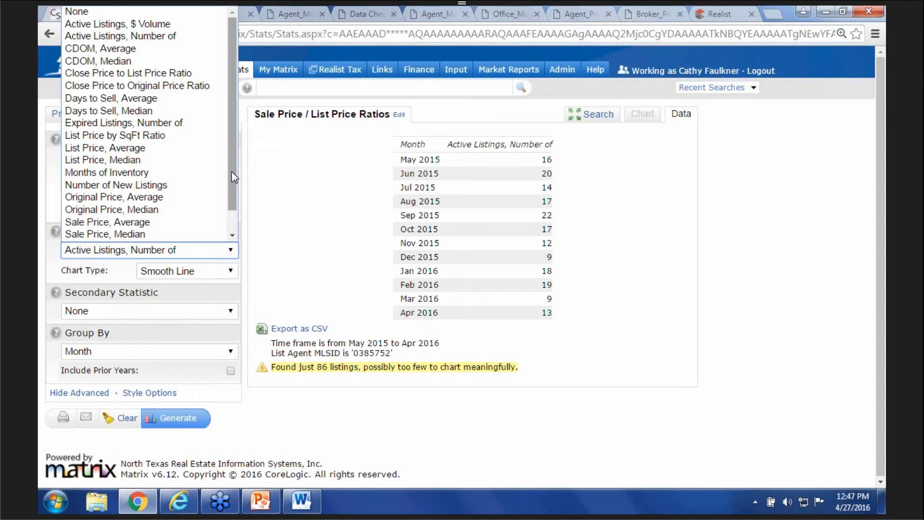
click(297, 427)
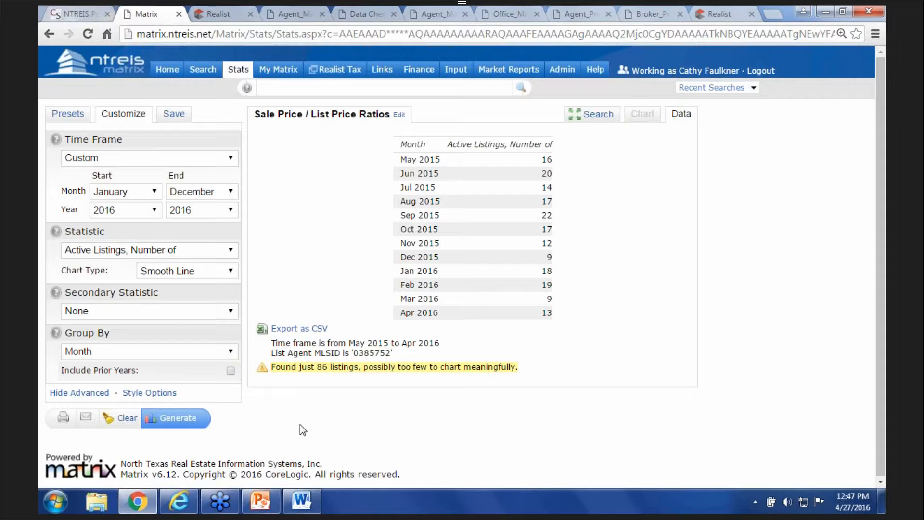
- Return to the Matrix Home dashboard
click(172, 70)
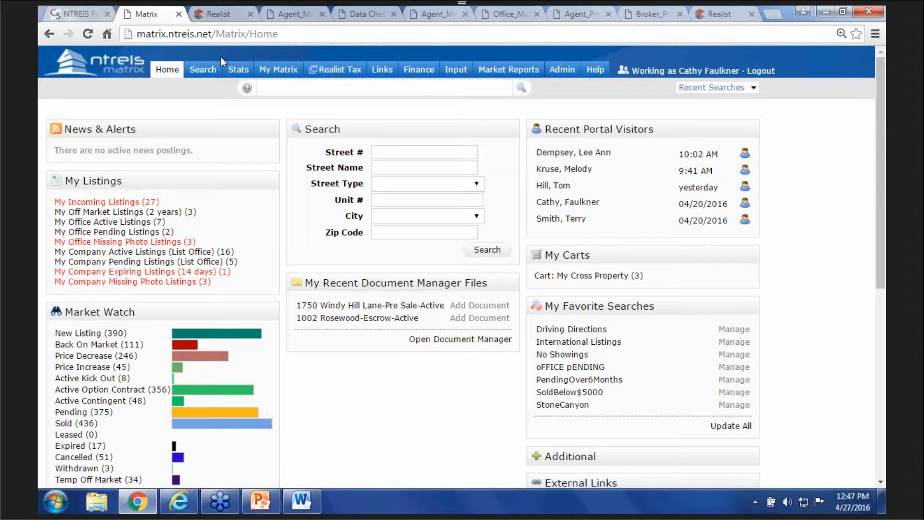
- In Admin > Manage Teams, create a new team for the team head's agent ID
click(561, 72)
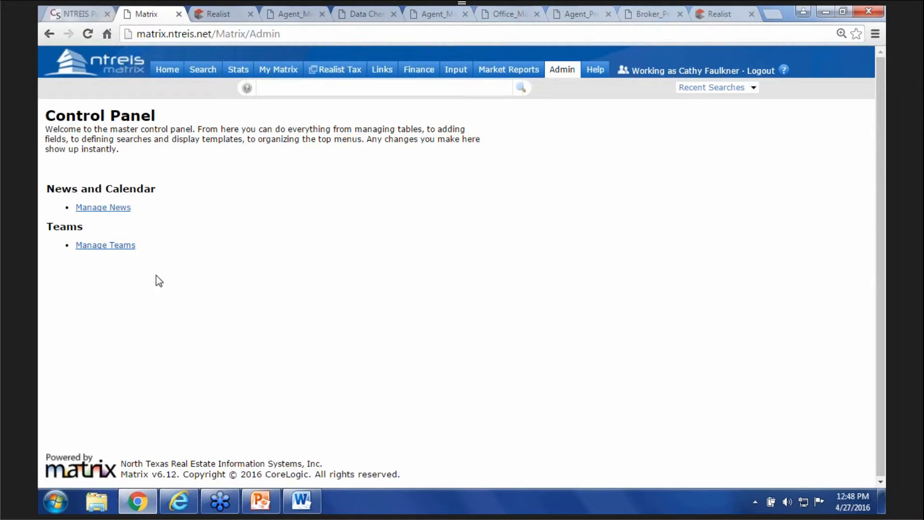
click(105, 246)
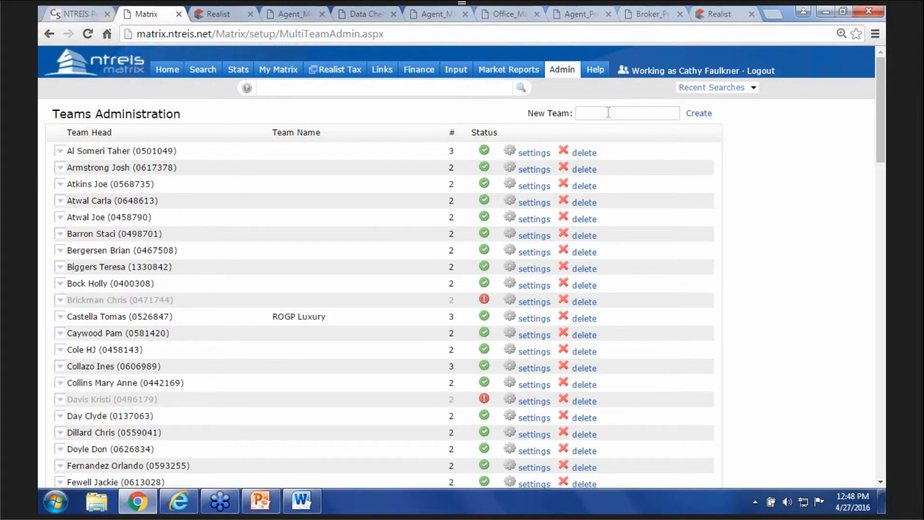
click(608, 112)
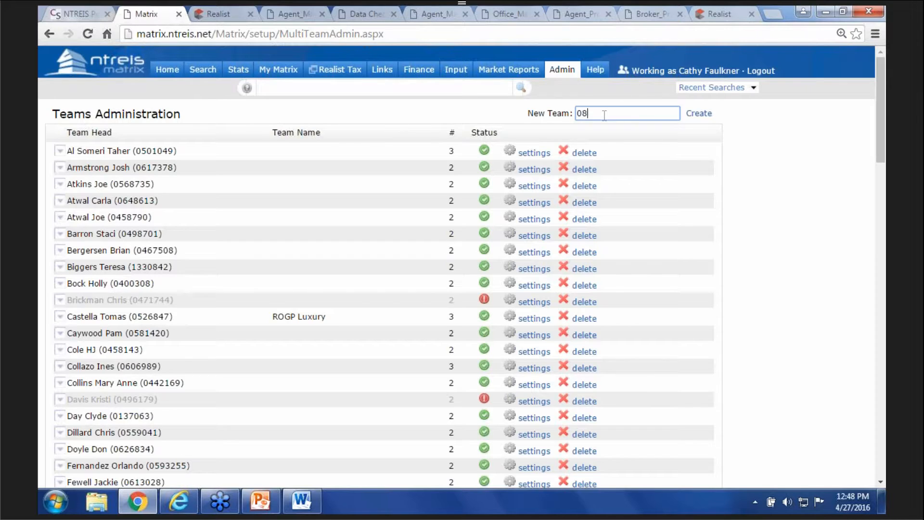
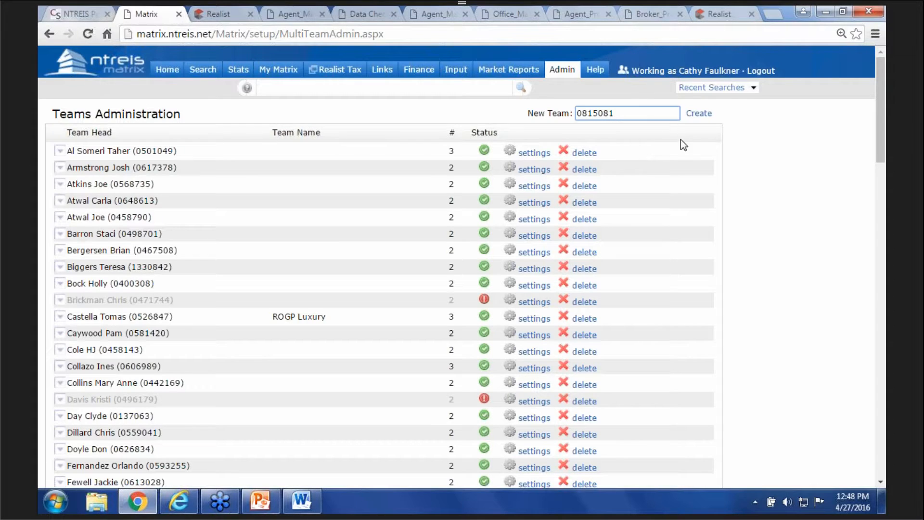
click(702, 114)
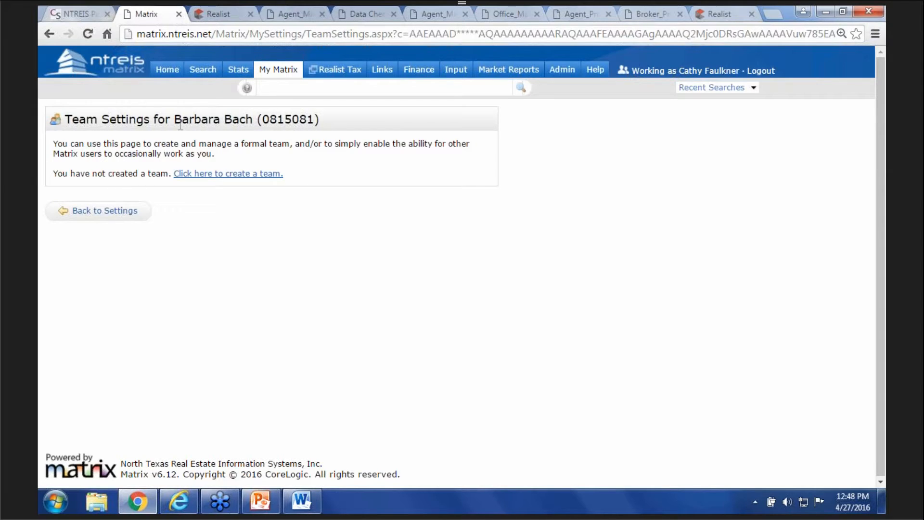
- Start the team and look up a prospective member by their user ID
click(195, 177)
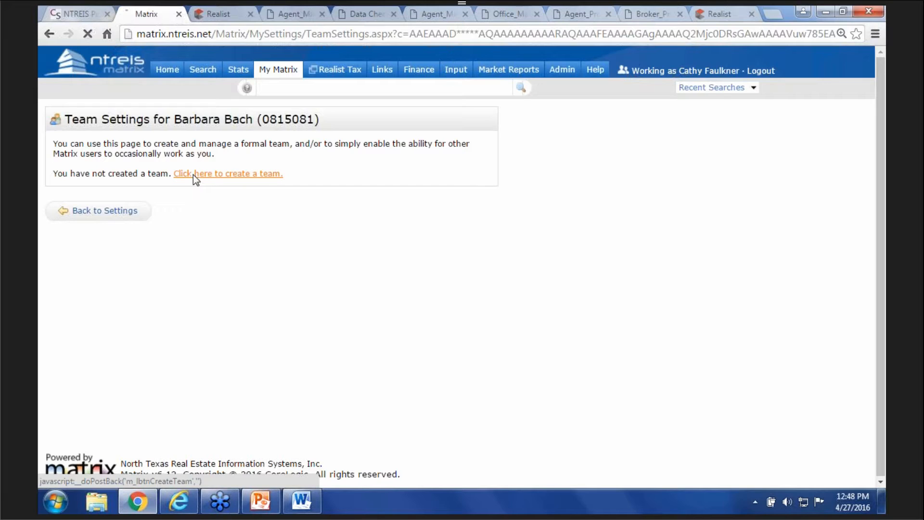
click(263, 197)
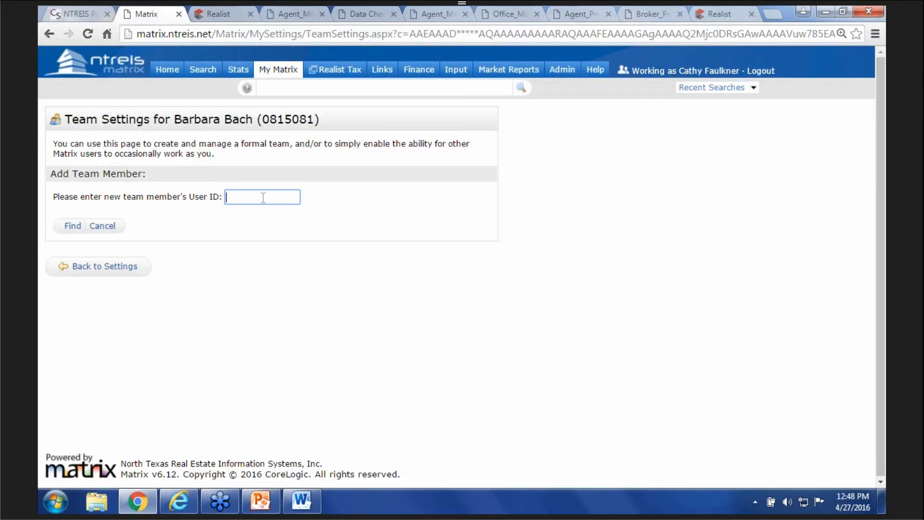
click(72, 226)
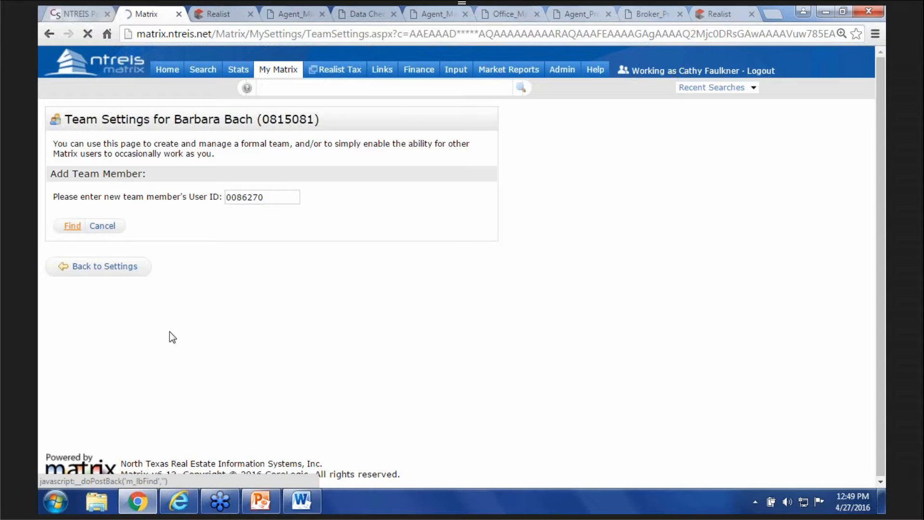
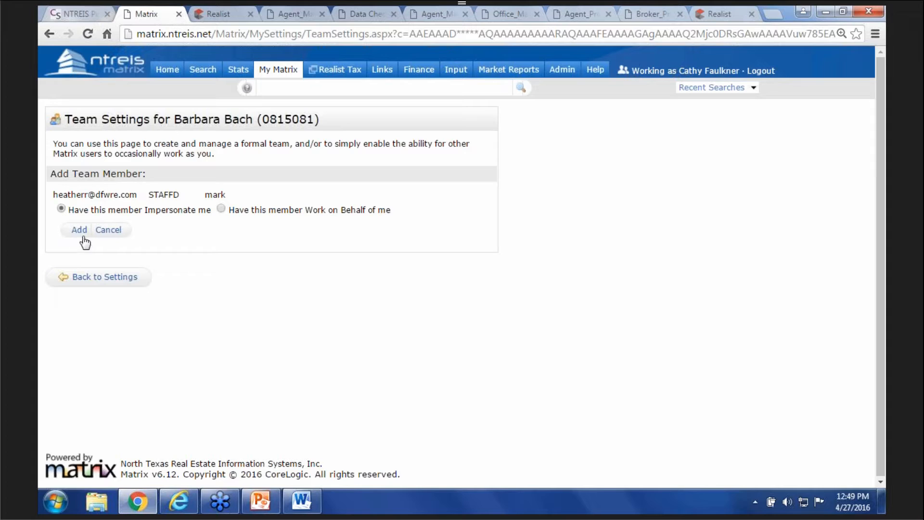
- Add the looked-up user to the team with 'Impersonate me' rights, then return to Matrix home
click(80, 231)
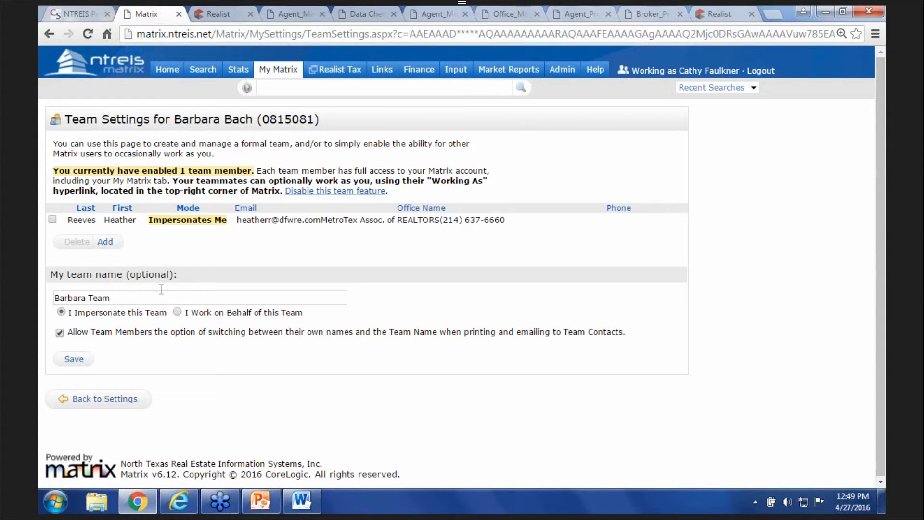
click(135, 299)
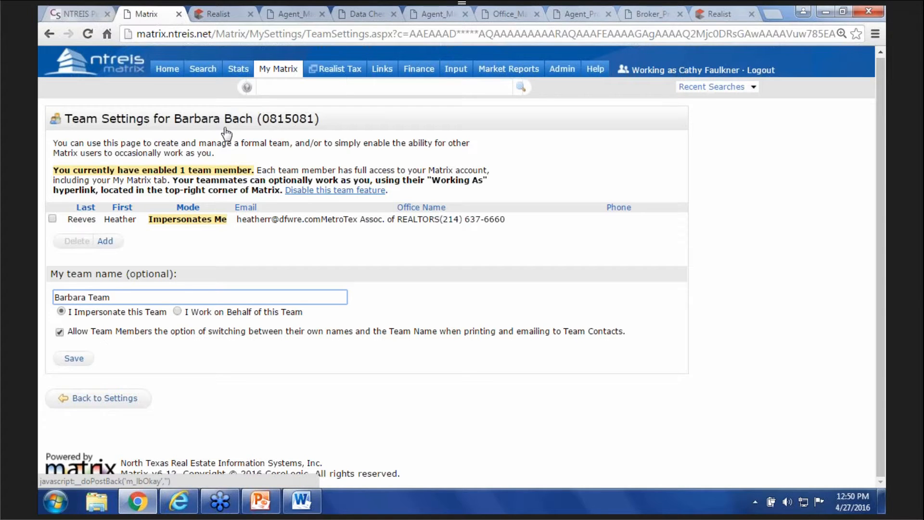
click(167, 70)
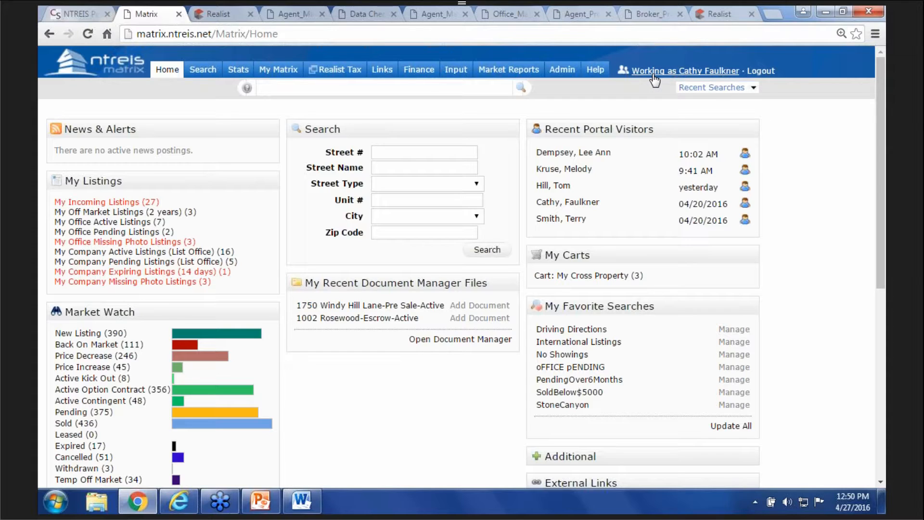
click(654, 76)
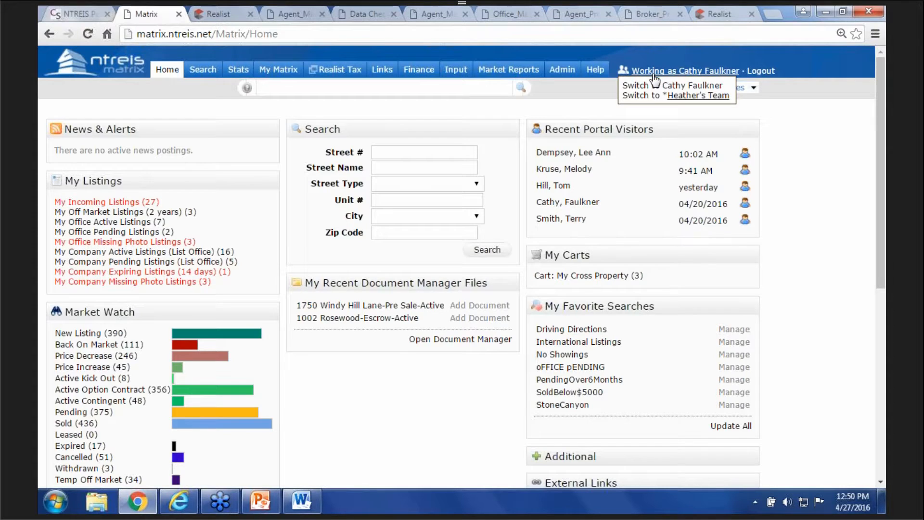
click(675, 101)
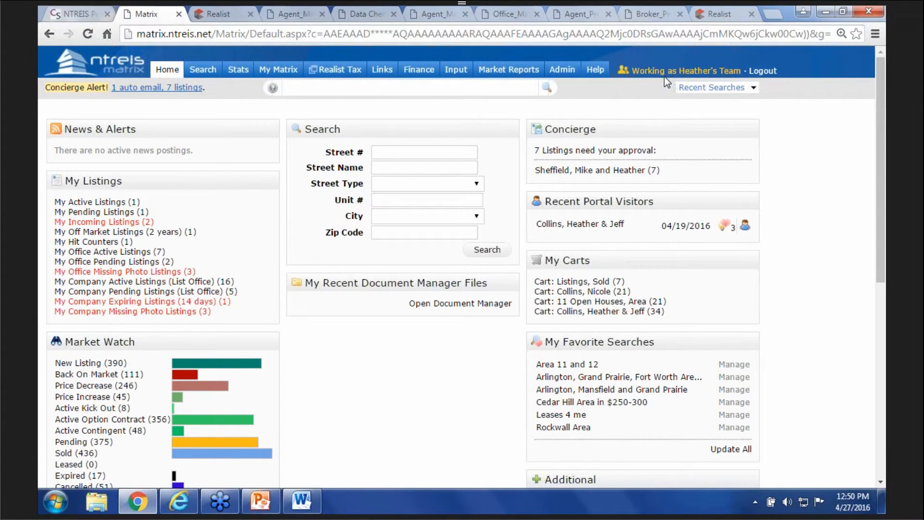
click(652, 70)
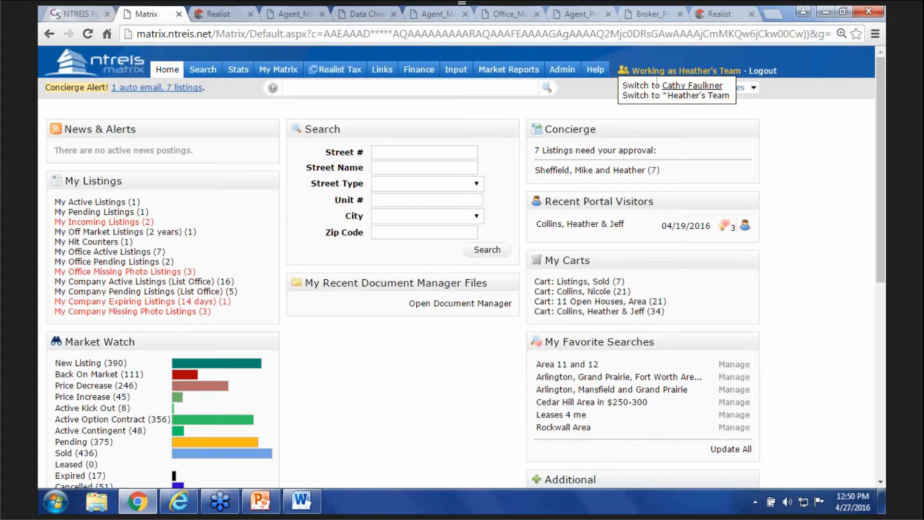
click(679, 86)
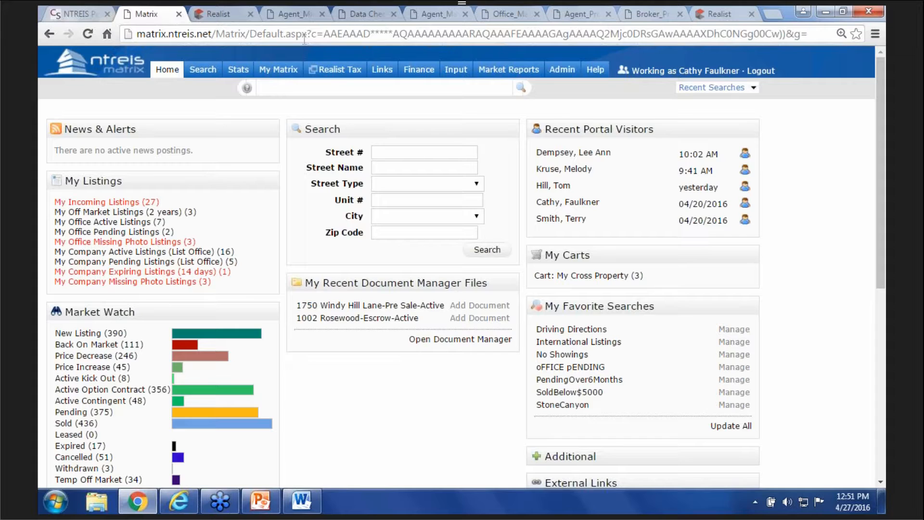
mouse_move(275, 73)
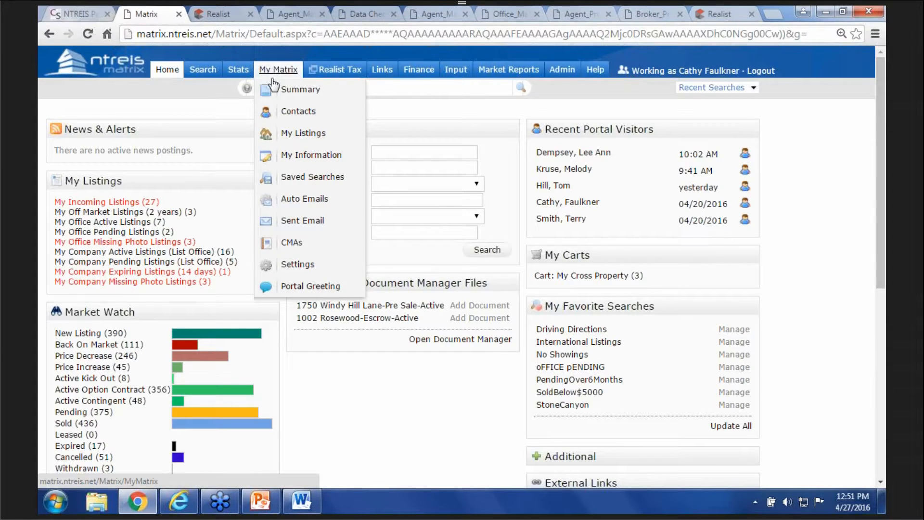
- From My Matrix > Settings > Custom Exports, start a new Cross Property export definition
click(295, 265)
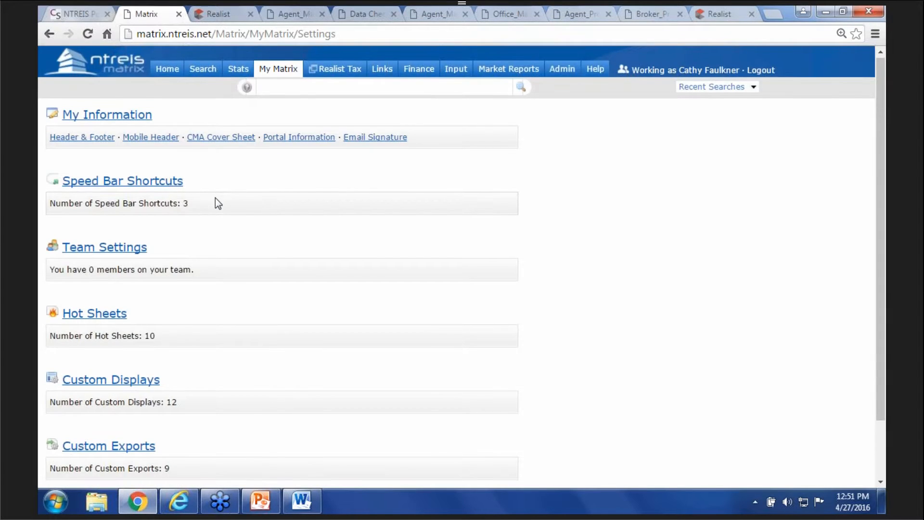
scroll(215, 198, down, 3)
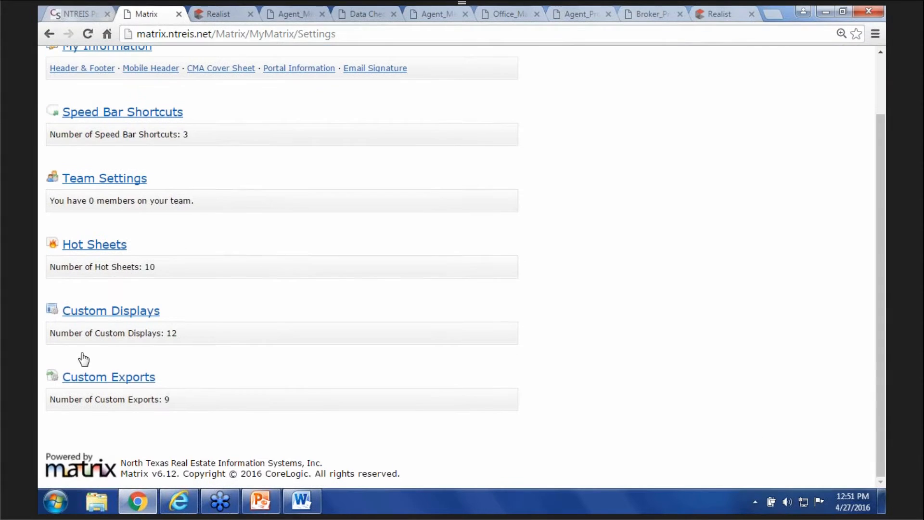
click(86, 382)
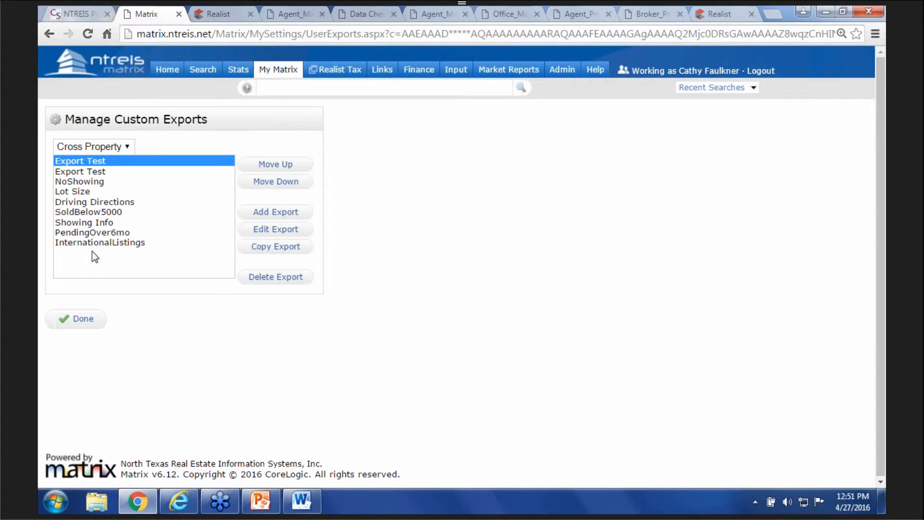
click(267, 212)
click(141, 144)
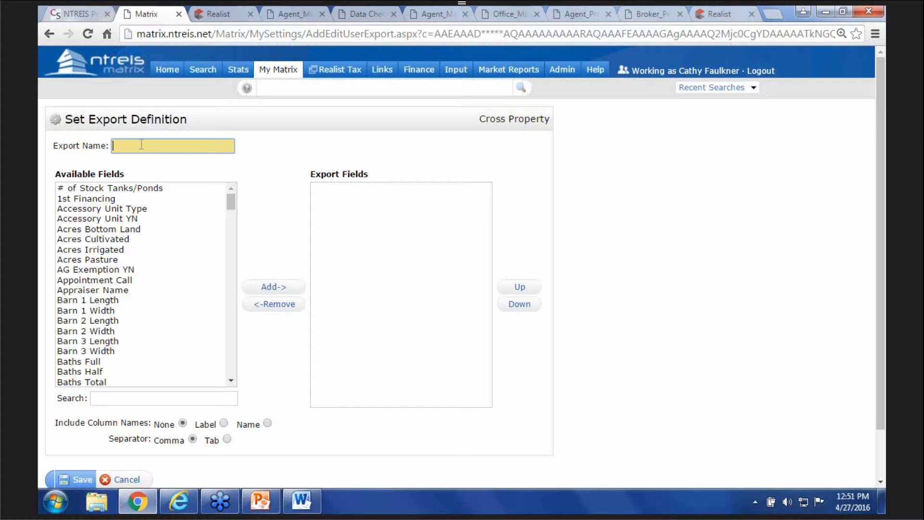
- Name the export 'Export' and add the MLS Number and Street Name fields
text(Export)
click(117, 397)
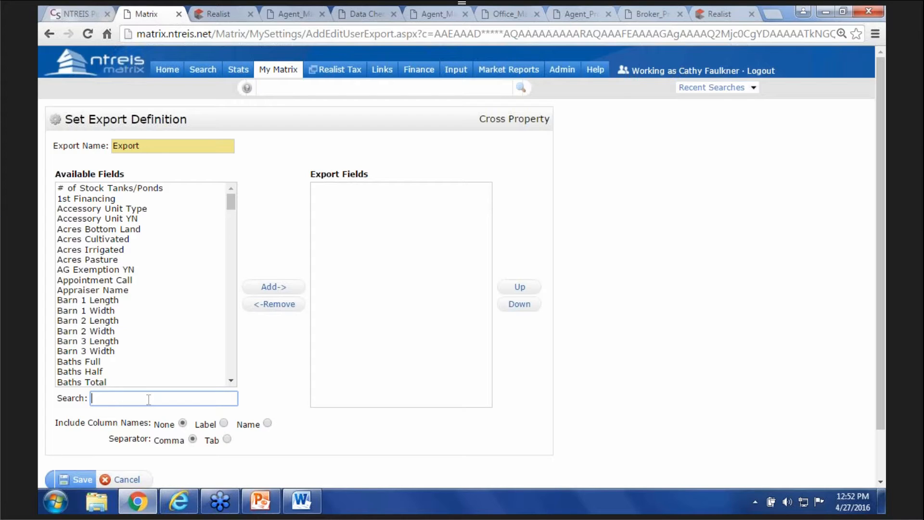
text(mls)
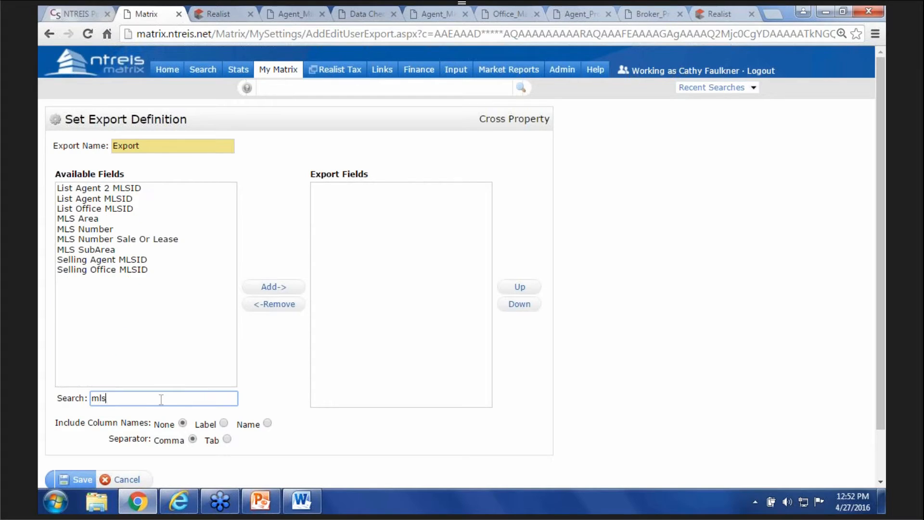
click(97, 228)
click(274, 287)
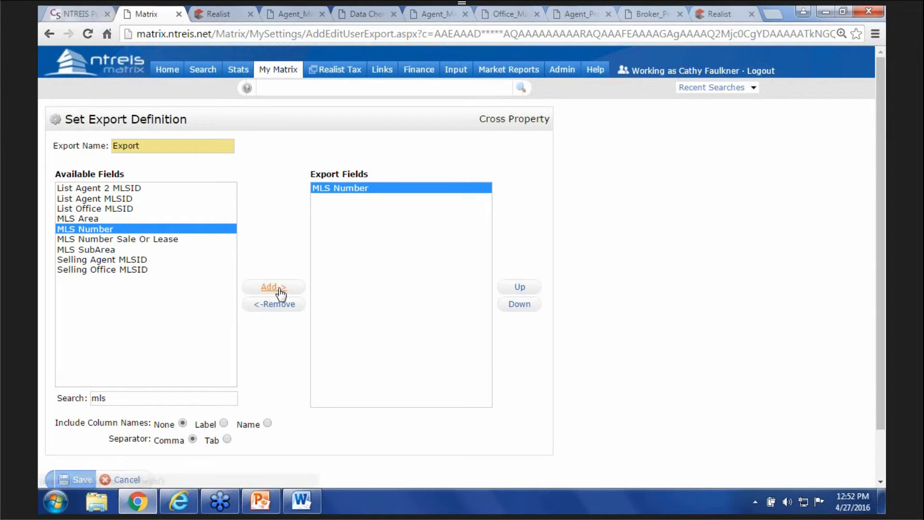
double_click(130, 395)
text(street)
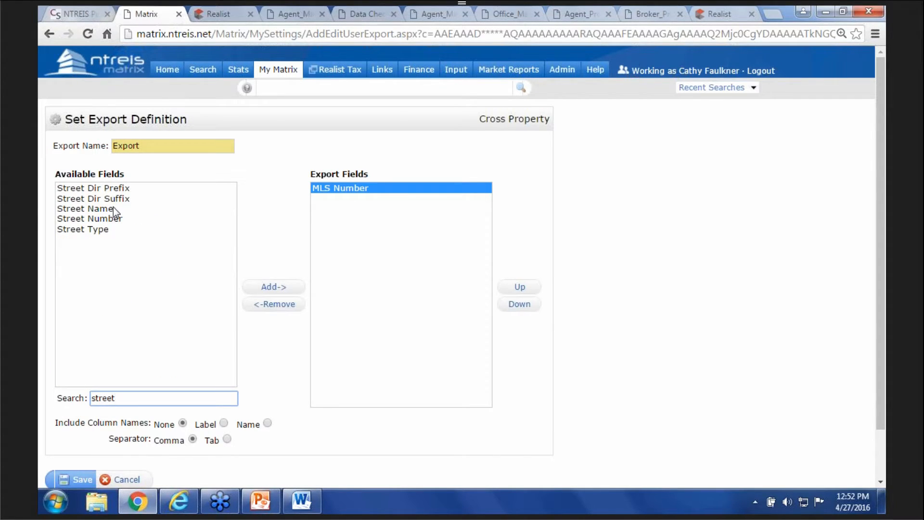
click(113, 208)
click(269, 288)
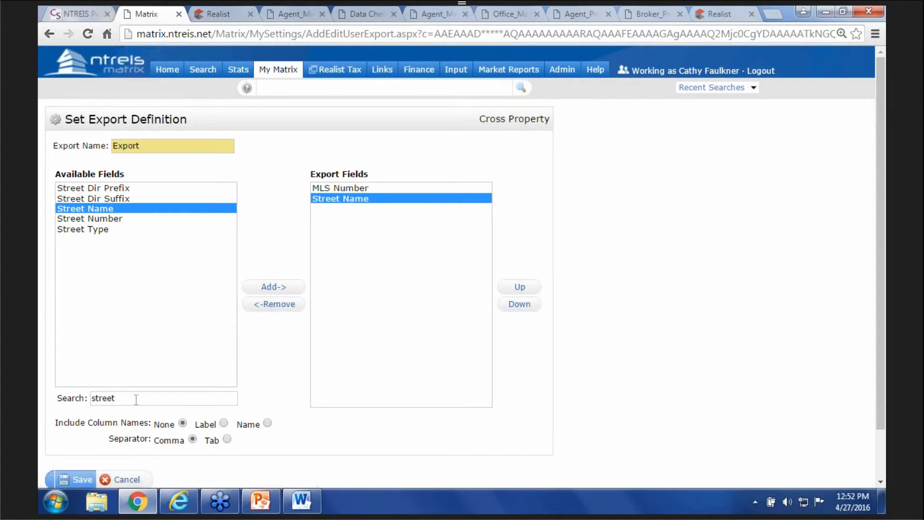
- Add Street Number and List Agent MLSID, use Label for column headers, and save
click(79, 400)
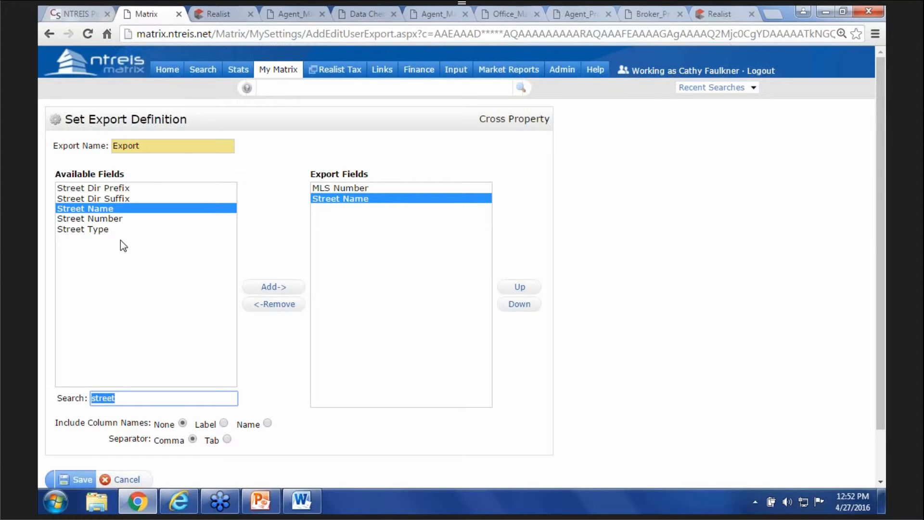
click(112, 219)
click(272, 288)
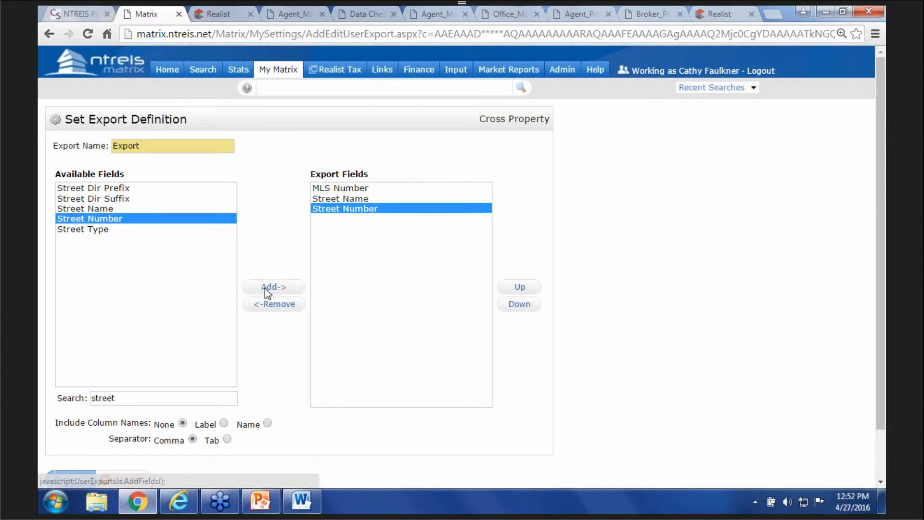
click(80, 402)
text(agent)
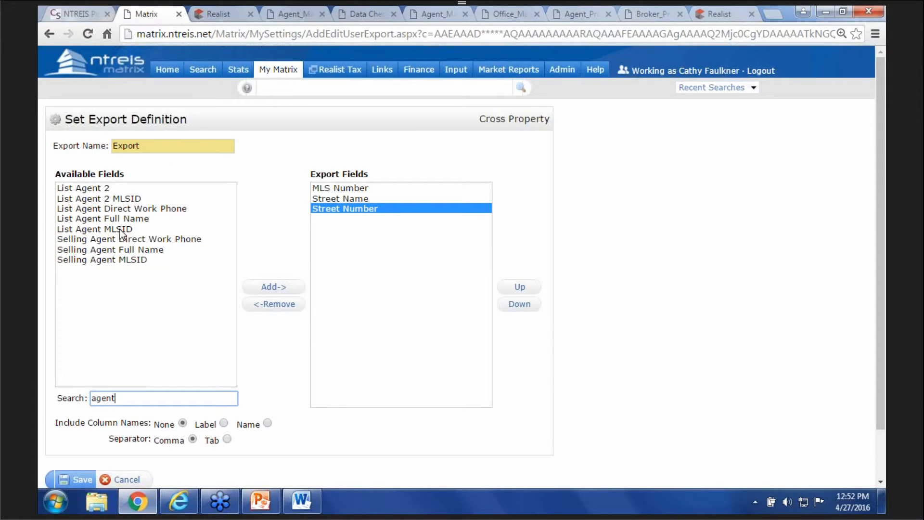
click(123, 229)
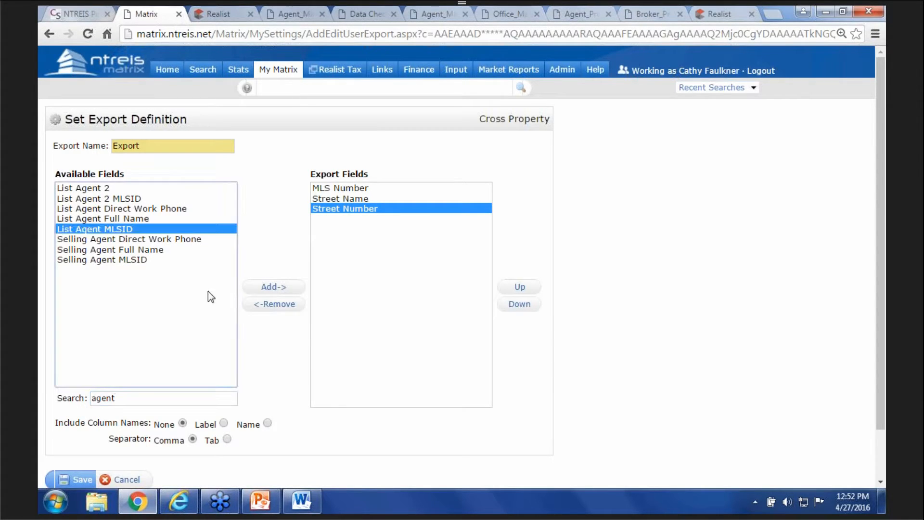
click(272, 288)
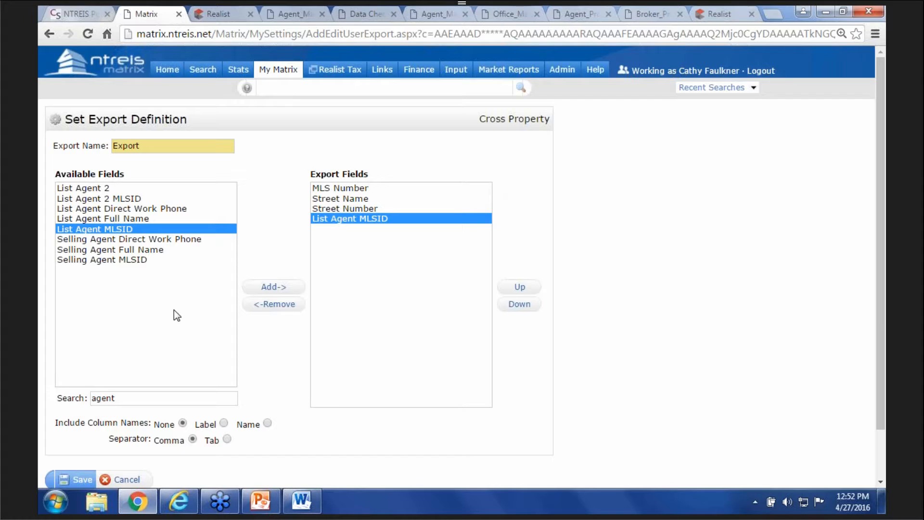
scroll(174, 310, down, 2)
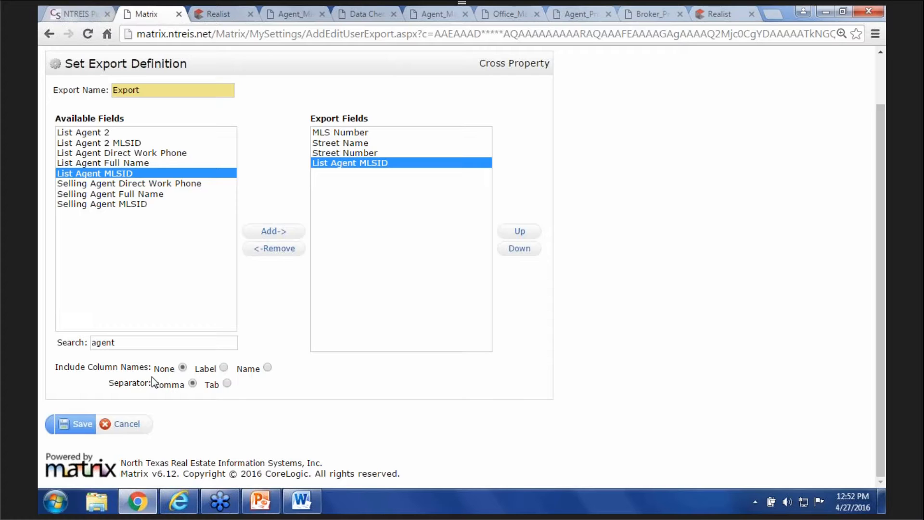
click(223, 367)
click(80, 423)
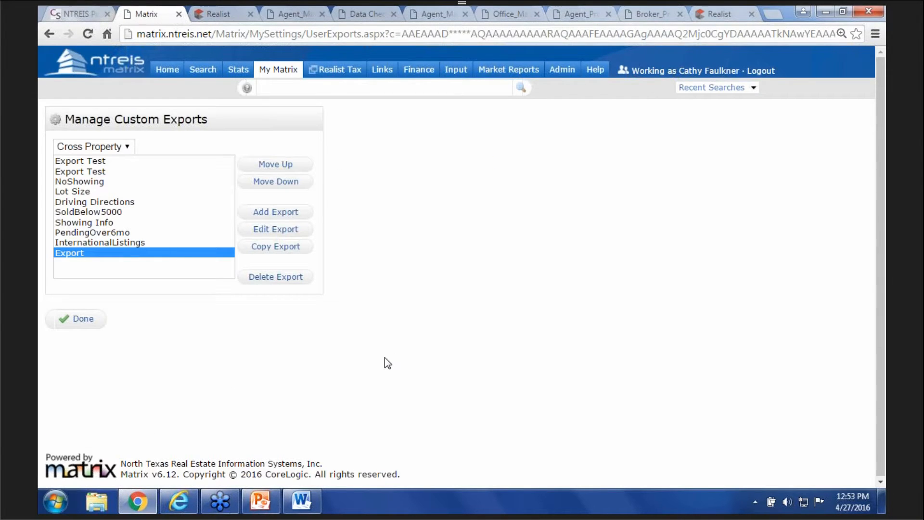
- Open the Residential quick search from the Matrix home page
click(164, 71)
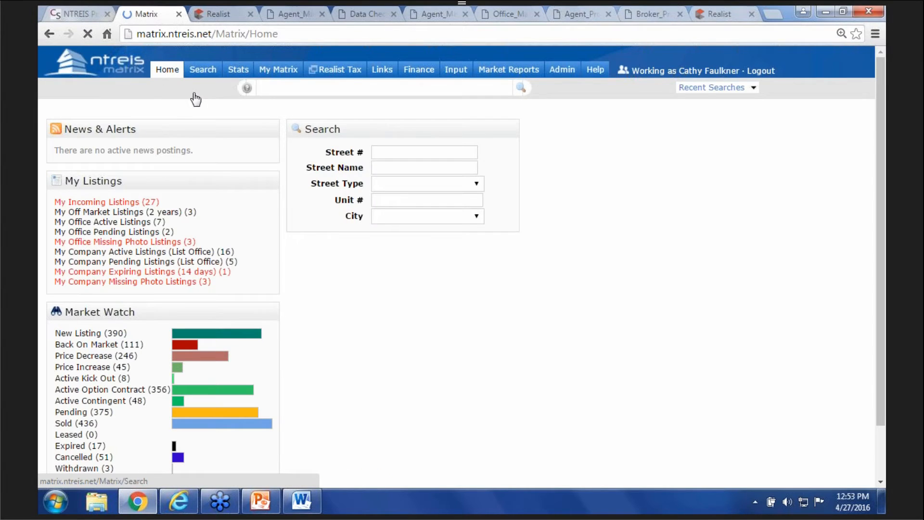
mouse_move(205, 77)
mouse_move(230, 91)
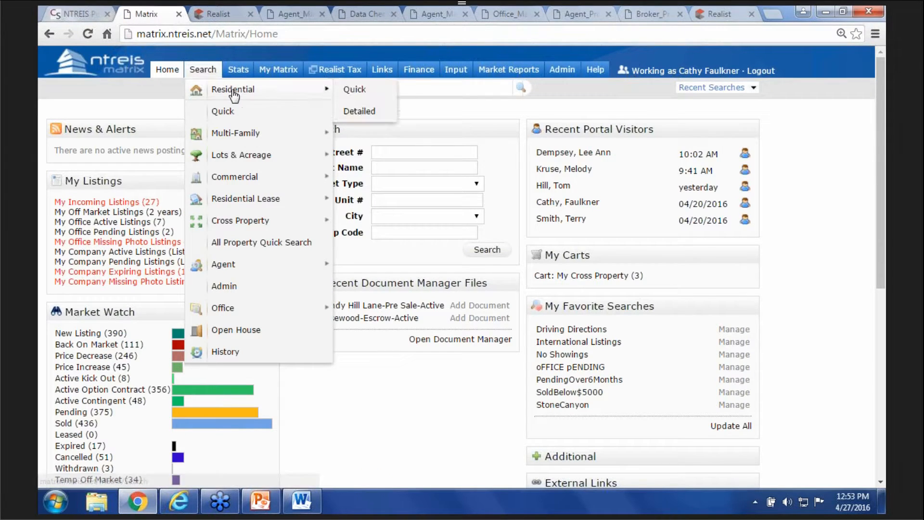
click(351, 90)
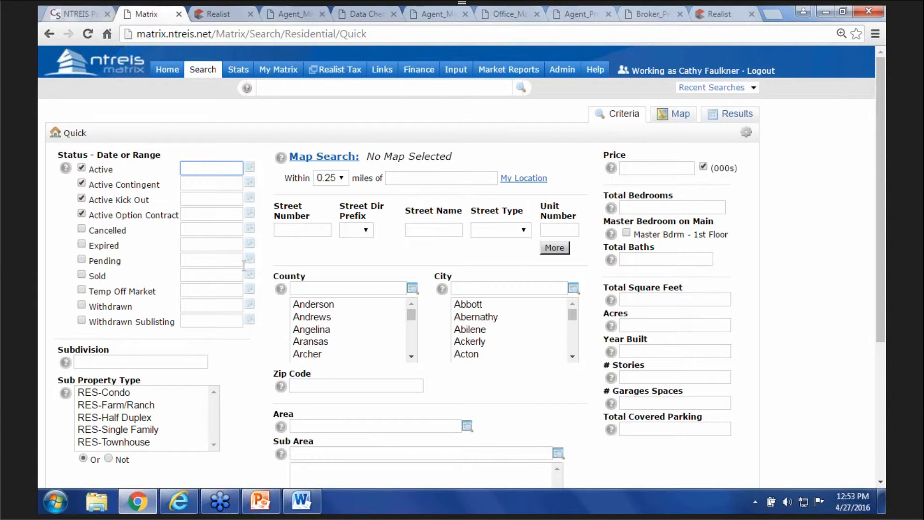
scroll(433, 192, down, 1)
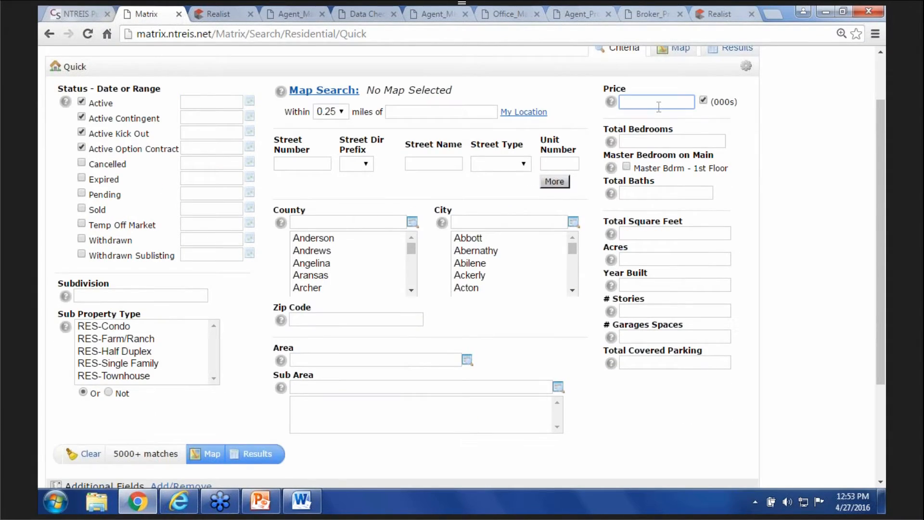
- Search Active-only RES-Single Family listings in dallas priced 150-300 and show results
click(657, 102)
text(150-300)
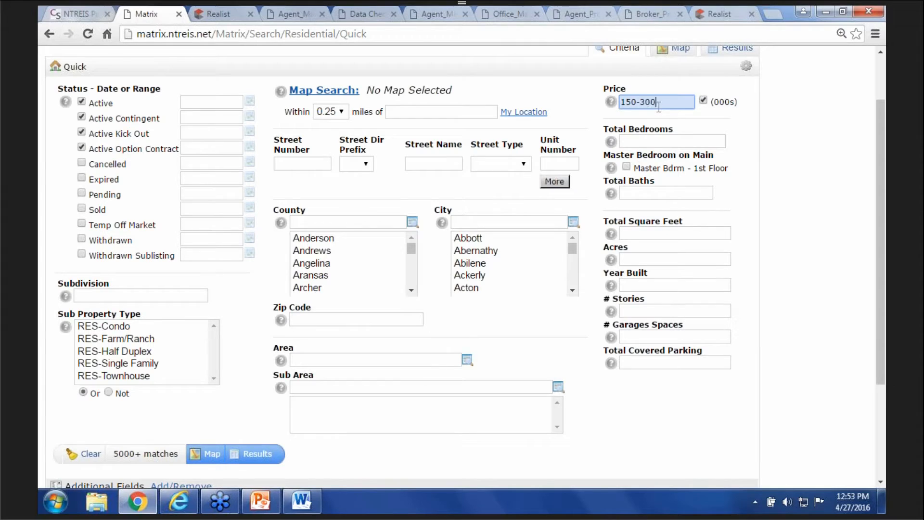
click(500, 223)
text(dallas)
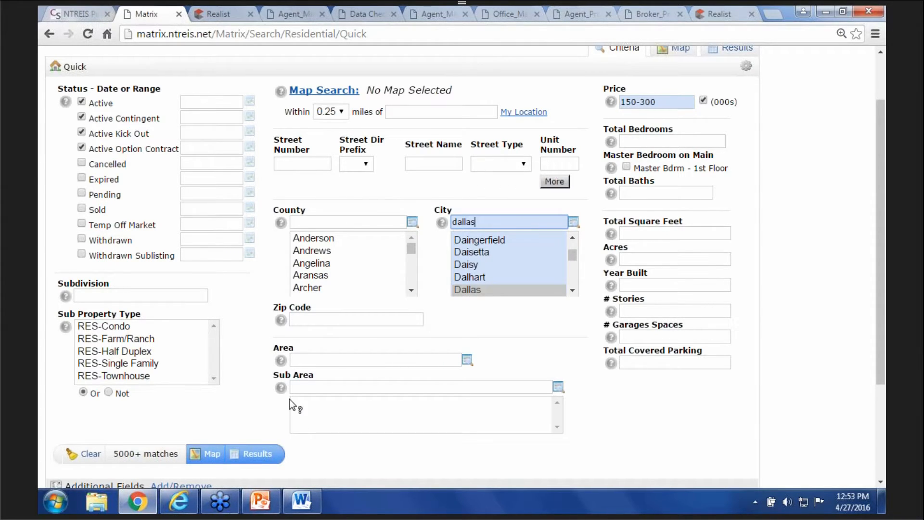
click(81, 116)
click(81, 132)
click(82, 147)
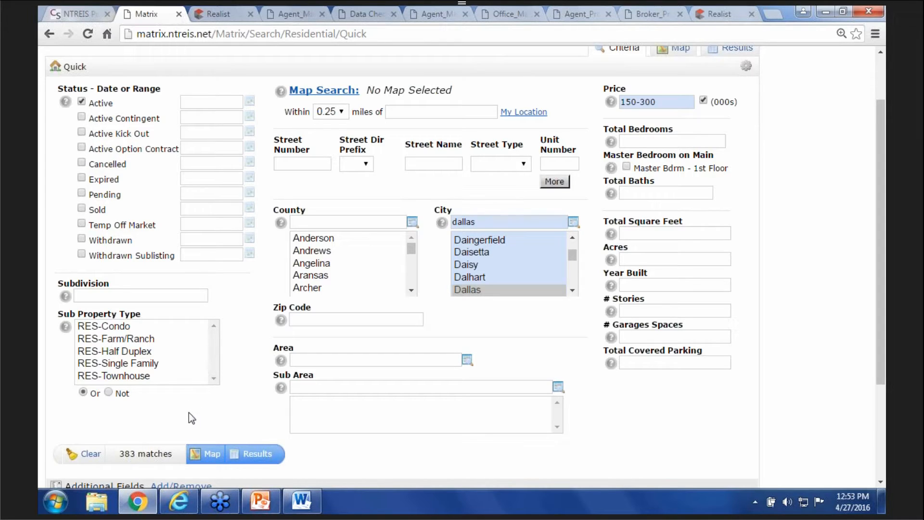
click(151, 363)
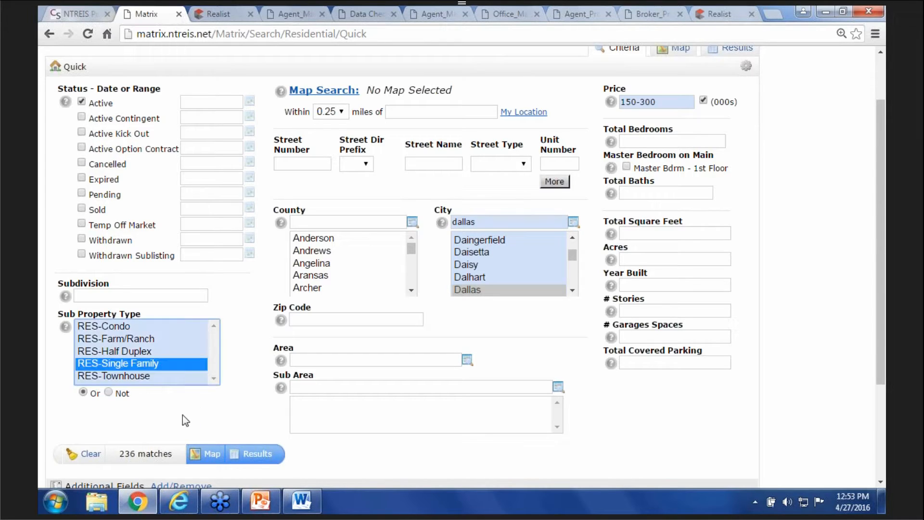
click(260, 454)
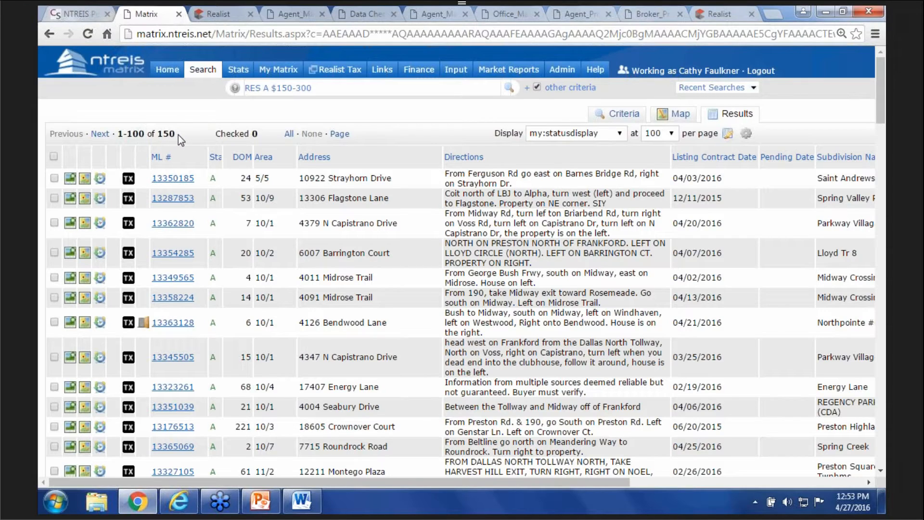
- Check all 150 listings in the search results, not just the current page
click(53, 157)
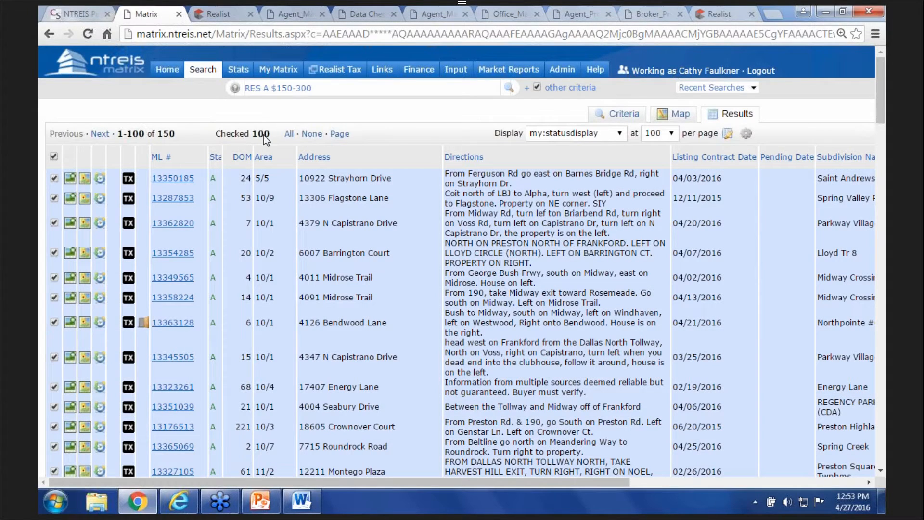
click(288, 135)
scroll(317, 341, down, 5)
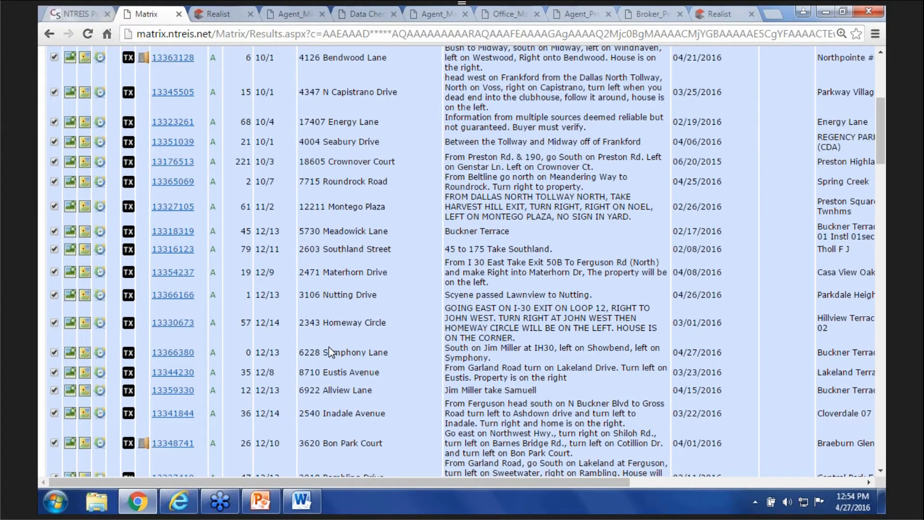
scroll(328, 347, down, 20)
scroll(378, 407, down, 10)
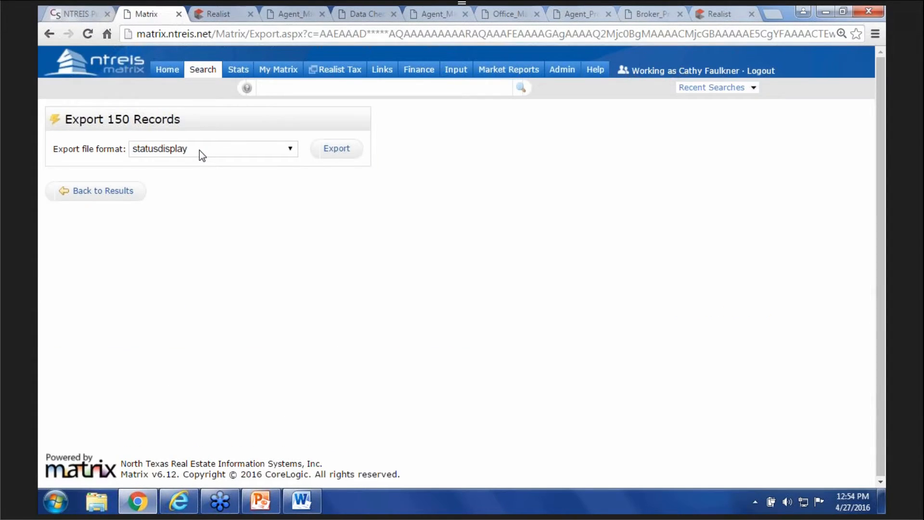
- Export the checked listings as CSV in the Export format and open Export.csv
click(199, 150)
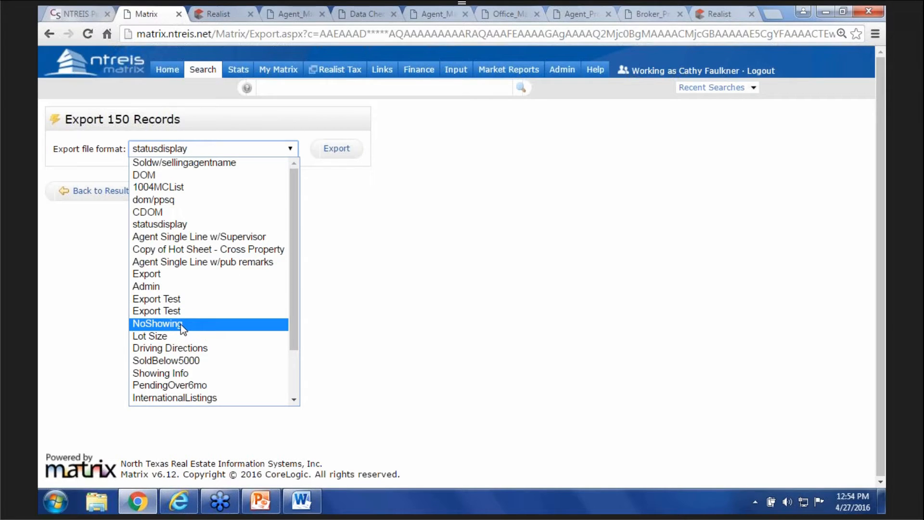
scroll(180, 324, down, 2)
click(179, 348)
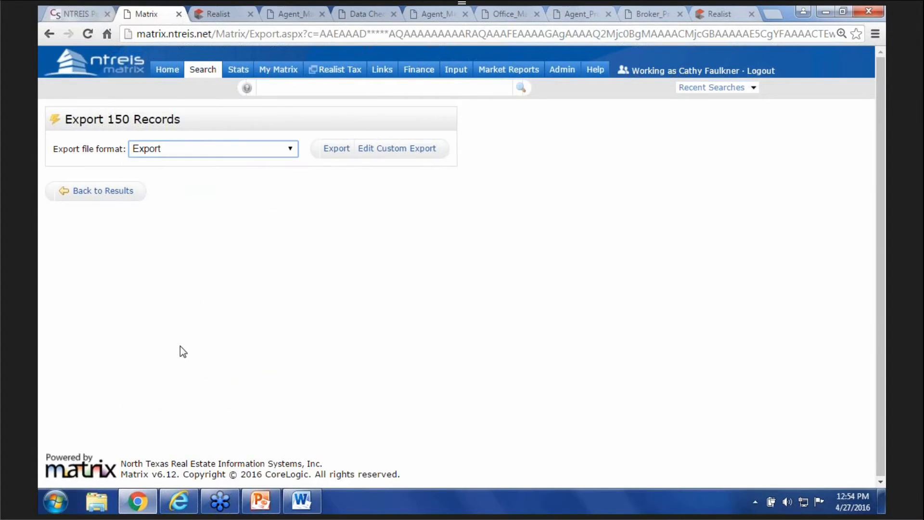
click(336, 149)
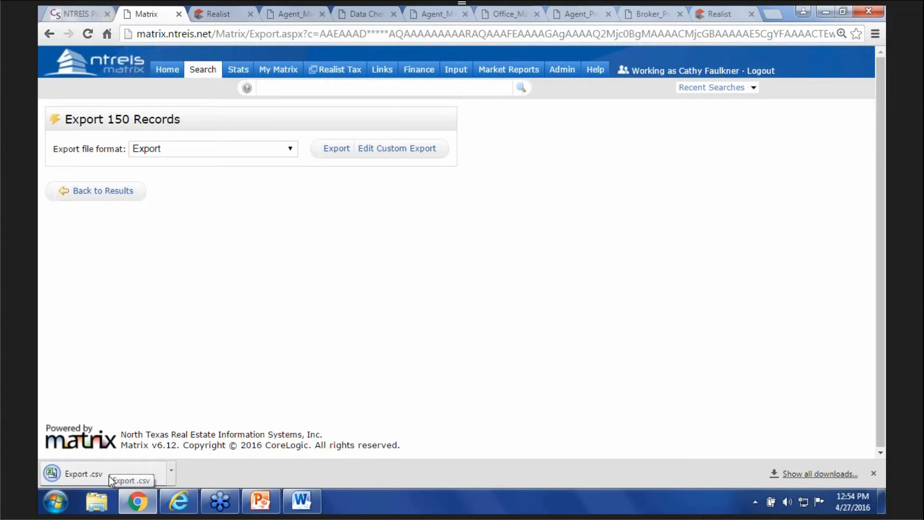
click(110, 478)
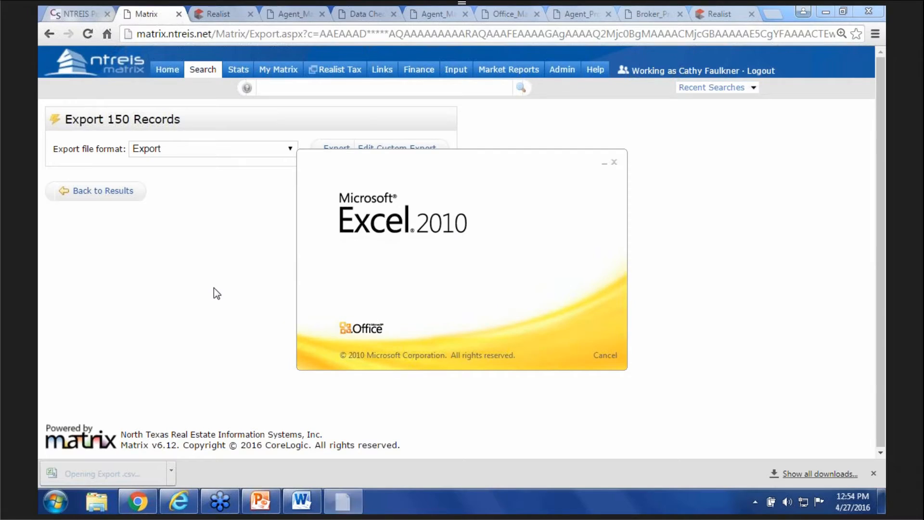
- Widen column A in Export.csv, then close Excel with Don't Save
drag(98, 116, 221, 124)
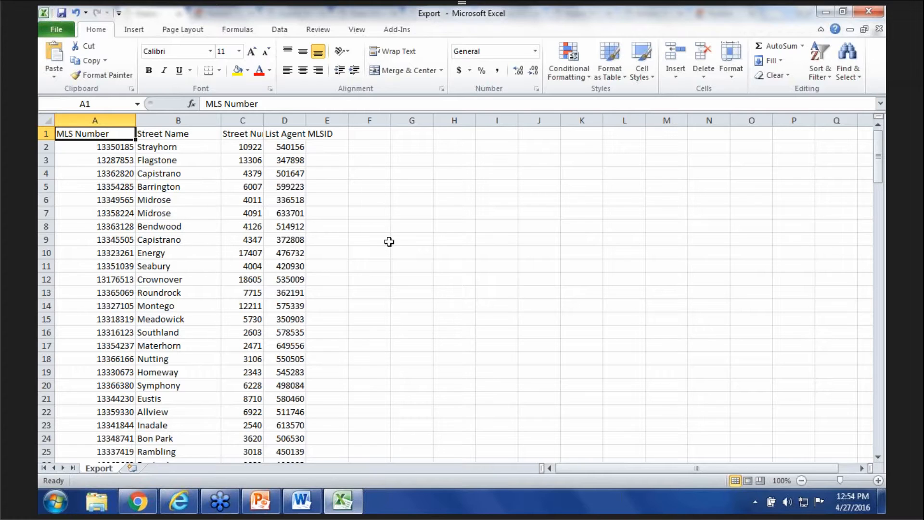
click(868, 11)
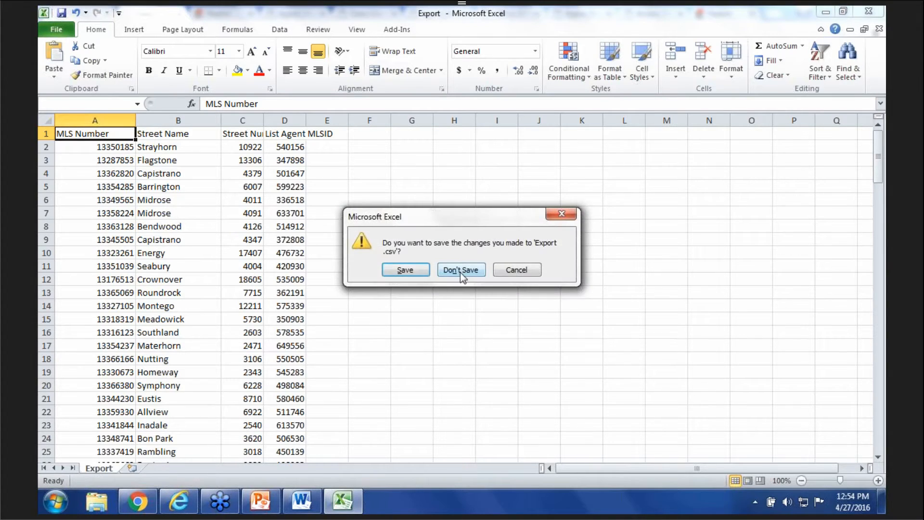
click(462, 268)
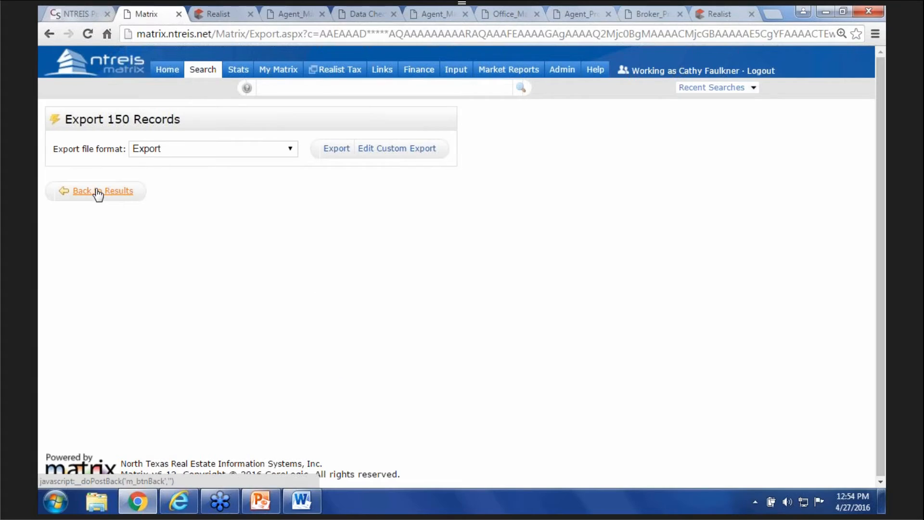
- Back in the results, save the display as a copy named 'Export Field Testt'
click(104, 195)
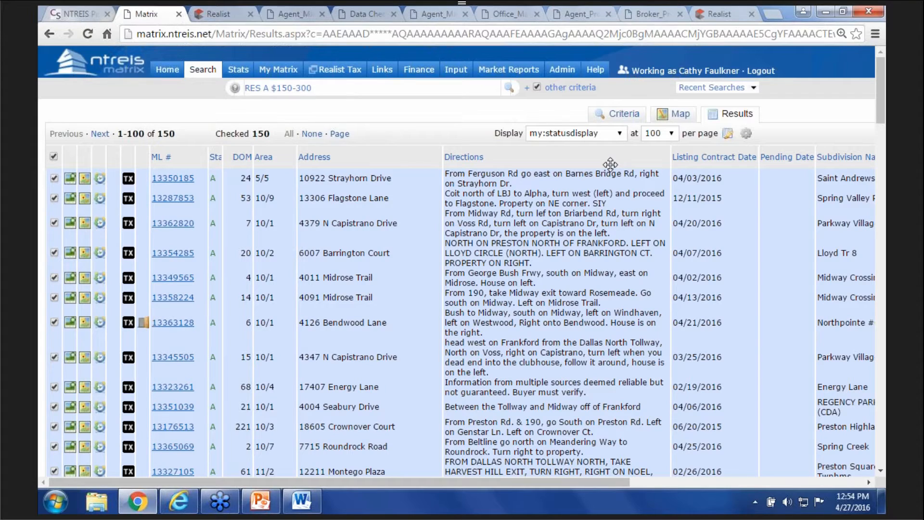
click(725, 135)
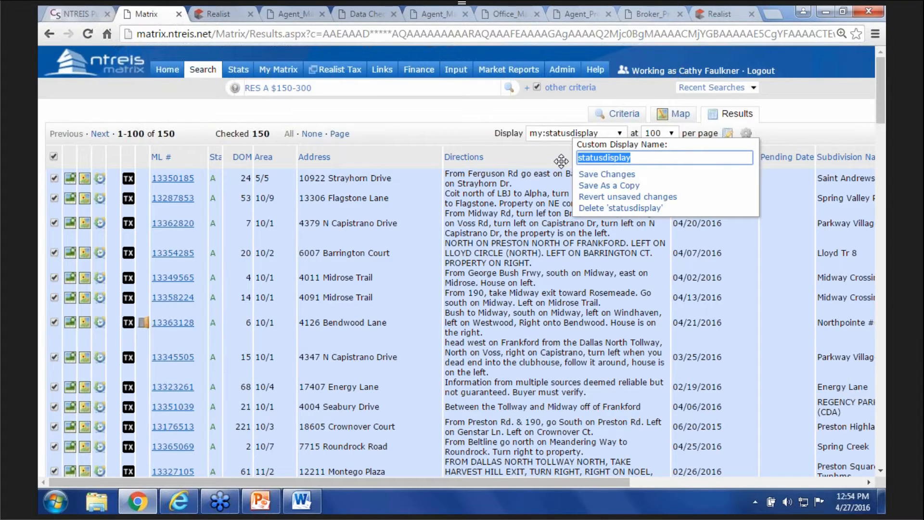
text(Exp)
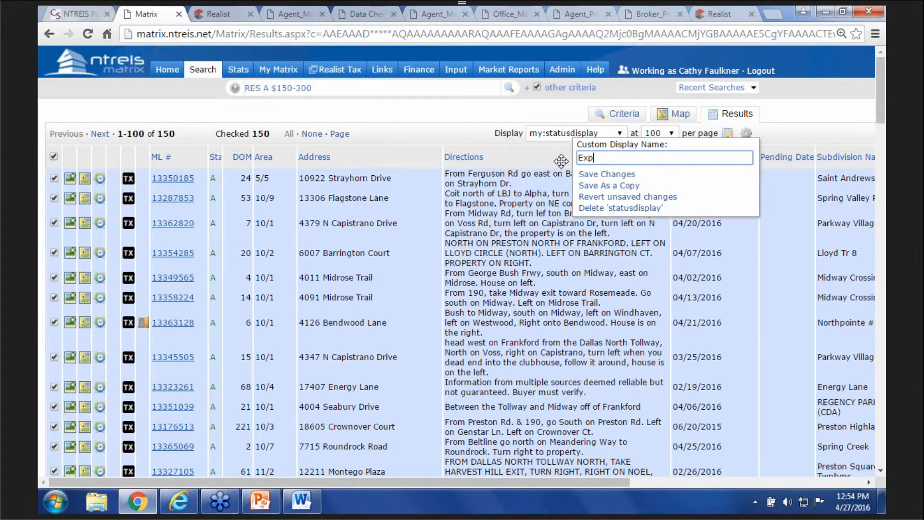
text(ort Field Tes)
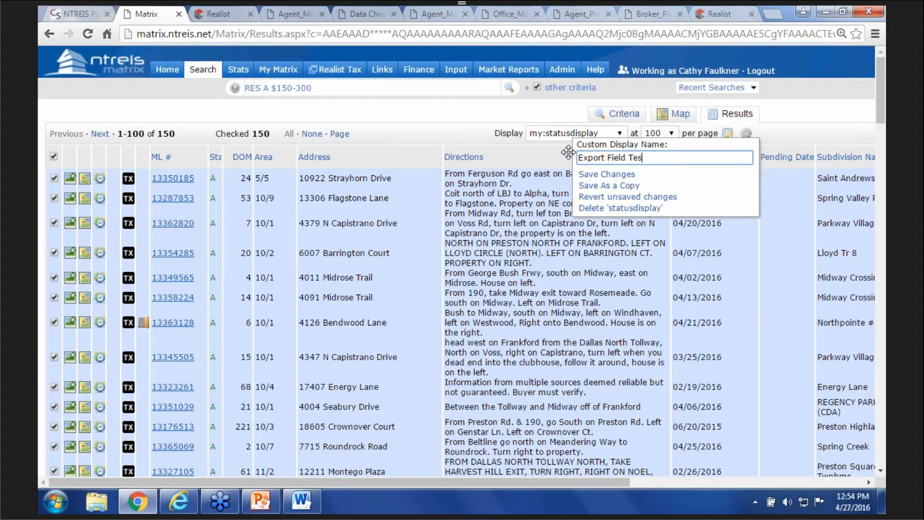
text(tt)
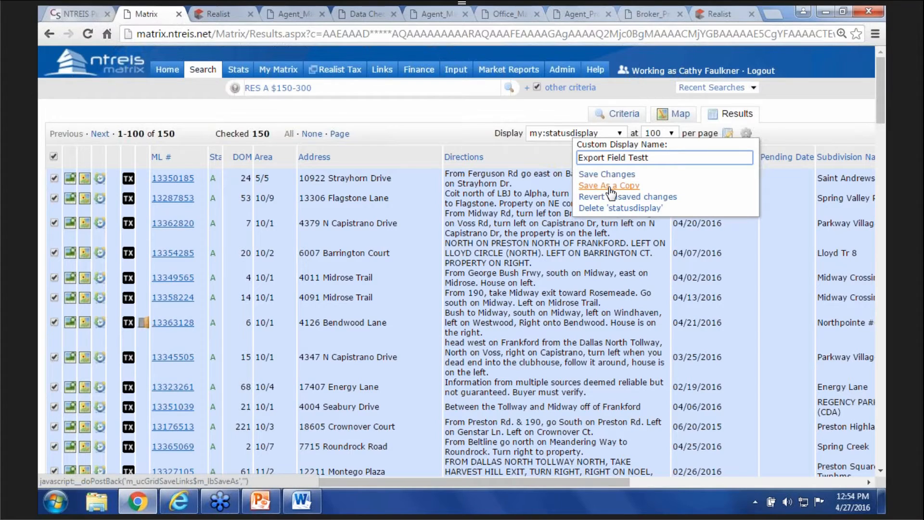
click(610, 187)
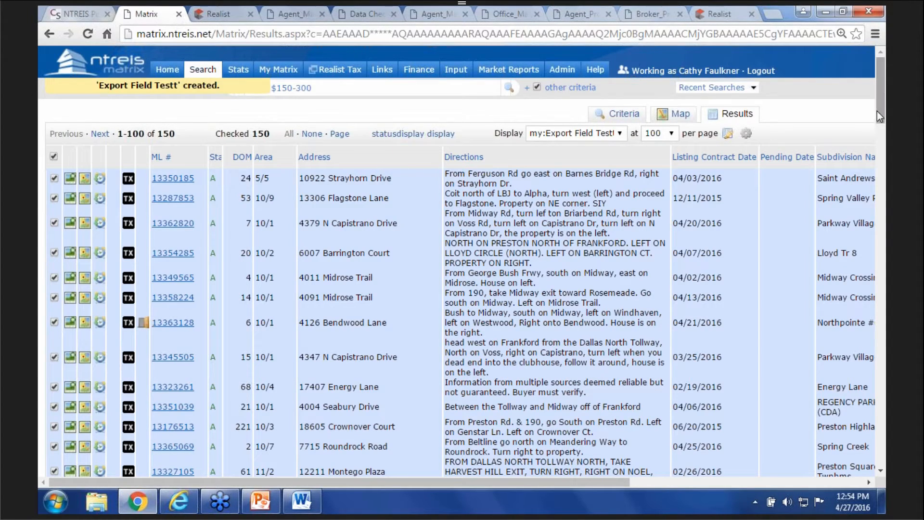
scroll(883, 181, down, 3)
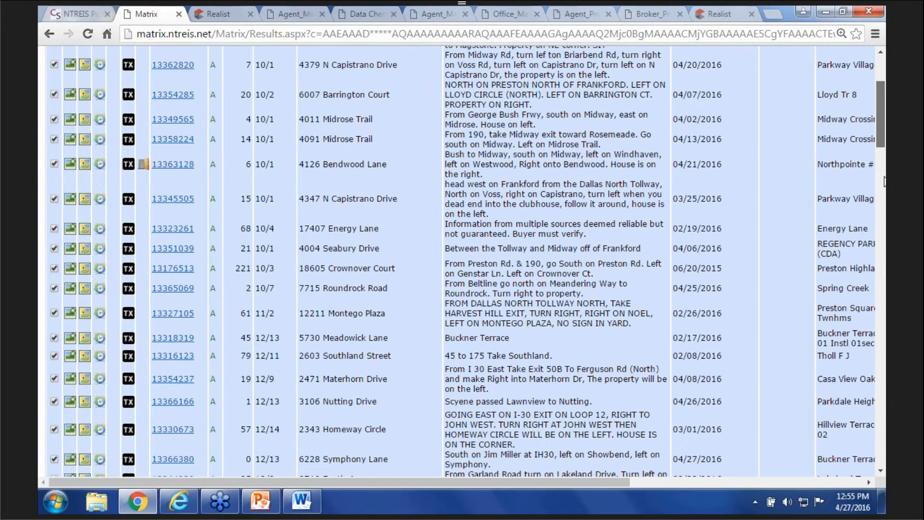
scroll(883, 180, down, 10)
- Confirm Export Field Testt appears on the export page, then return to Matrix home
click(363, 295)
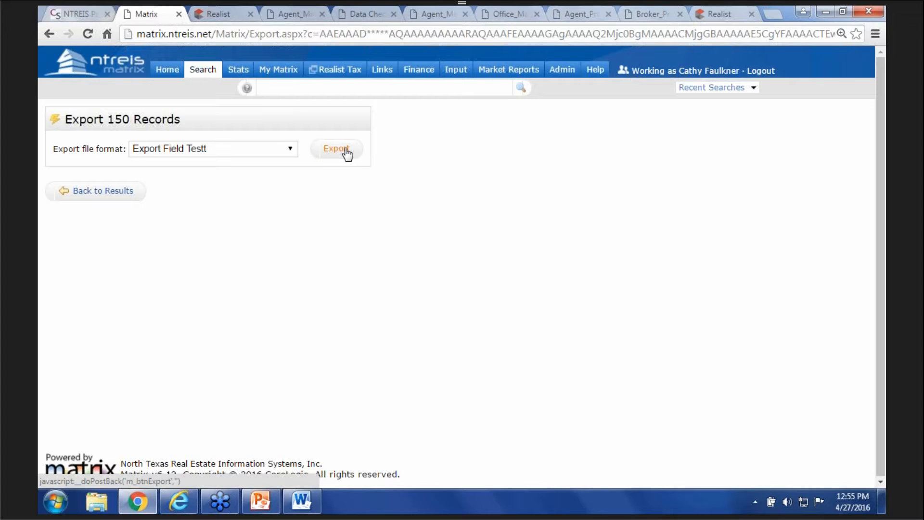
click(171, 71)
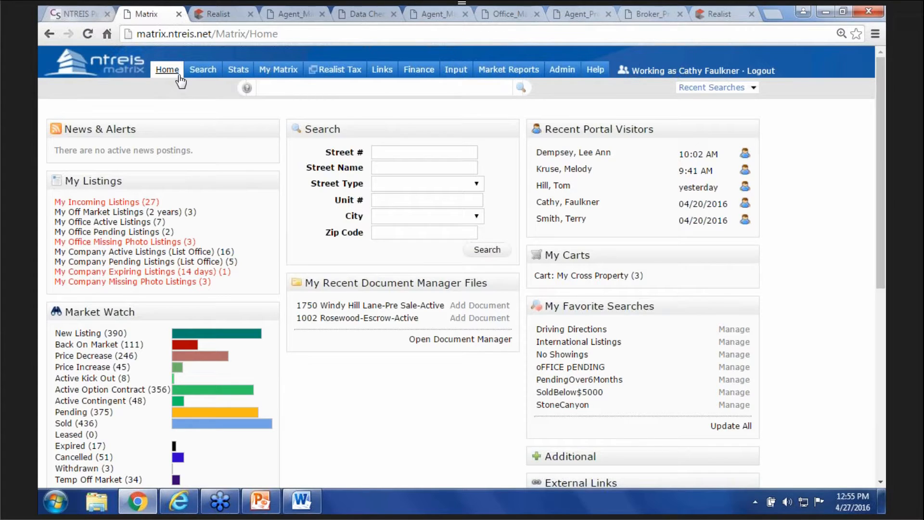
mouse_move(210, 74)
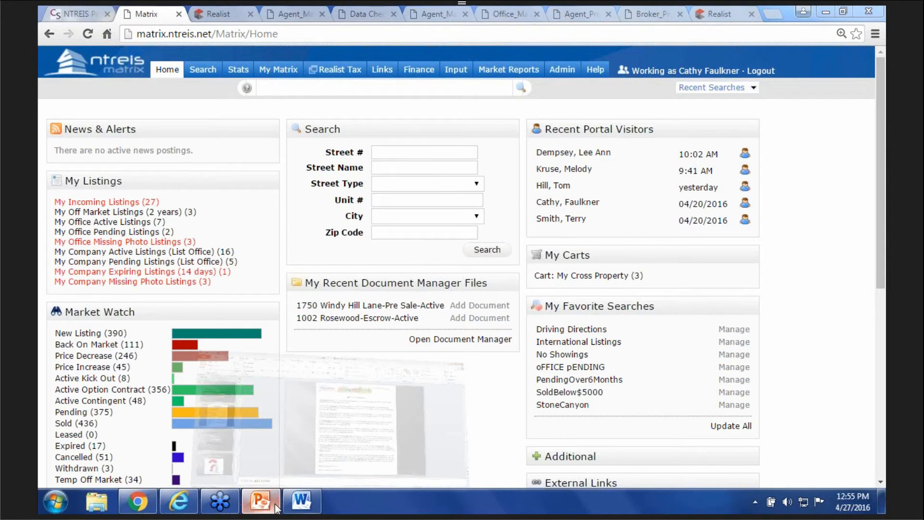
- In PowerPoint, present the 'Q & A Time' slide 7 as a full-screen slide show
click(261, 501)
click(122, 405)
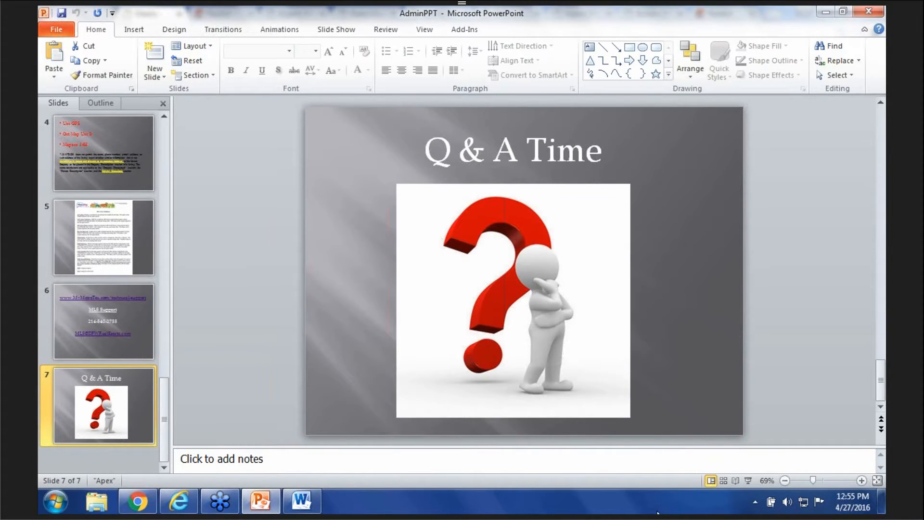
click(748, 479)
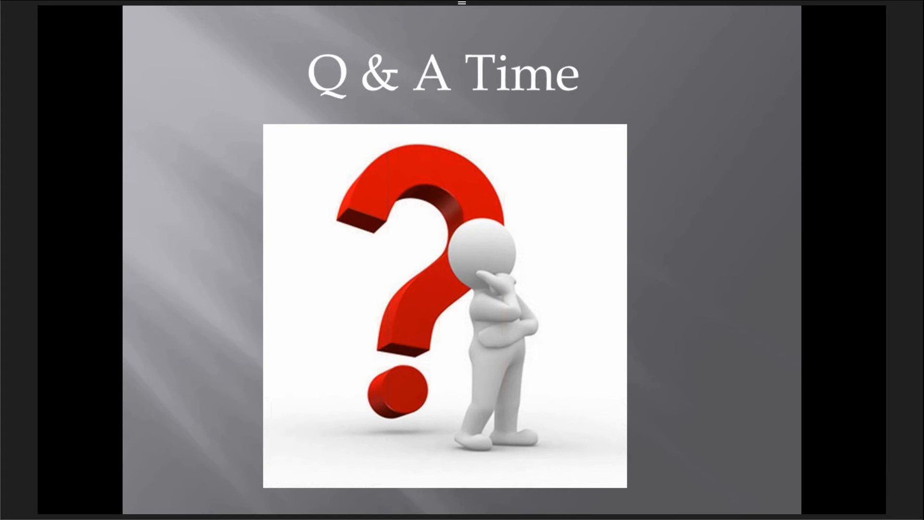
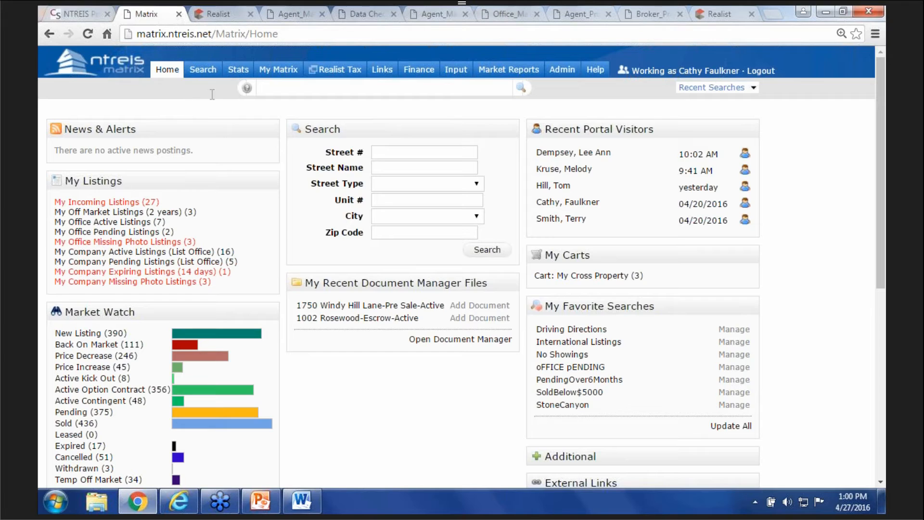
mouse_move(456, 69)
click(478, 89)
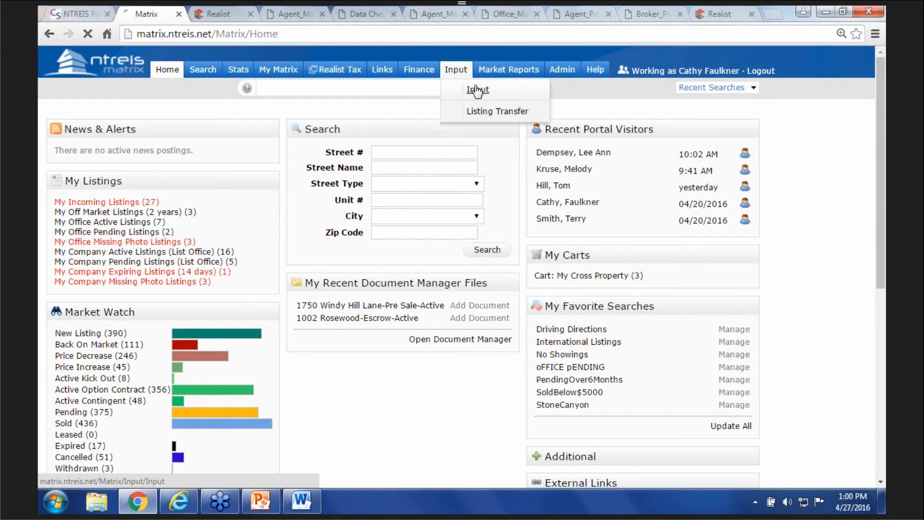
click(250, 203)
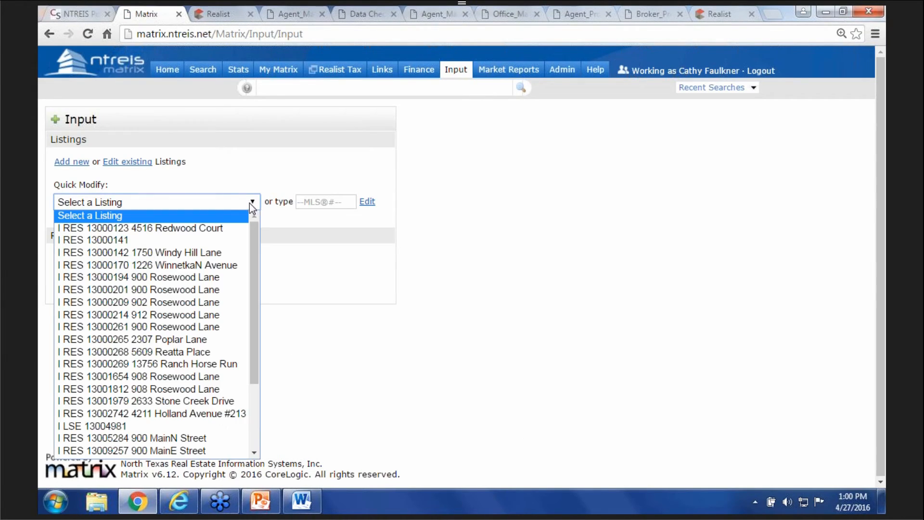
click(219, 256)
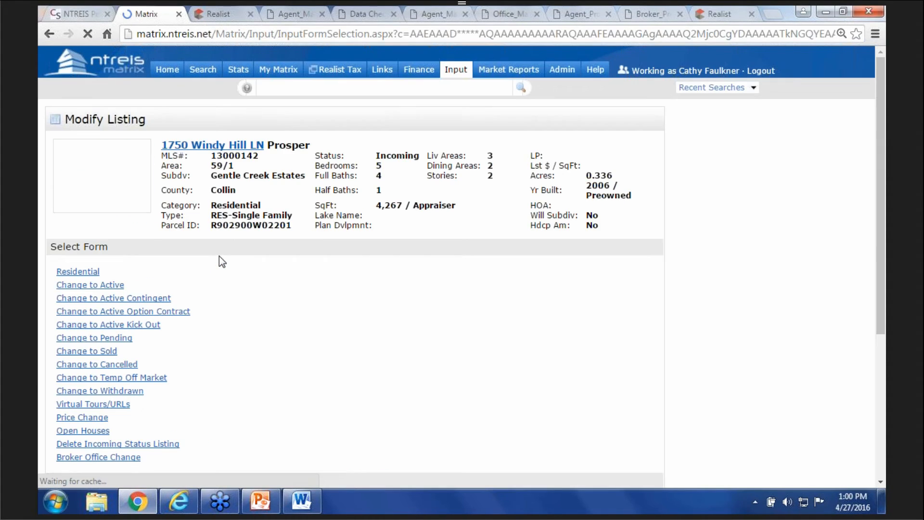
scroll(321, 331, down, 3)
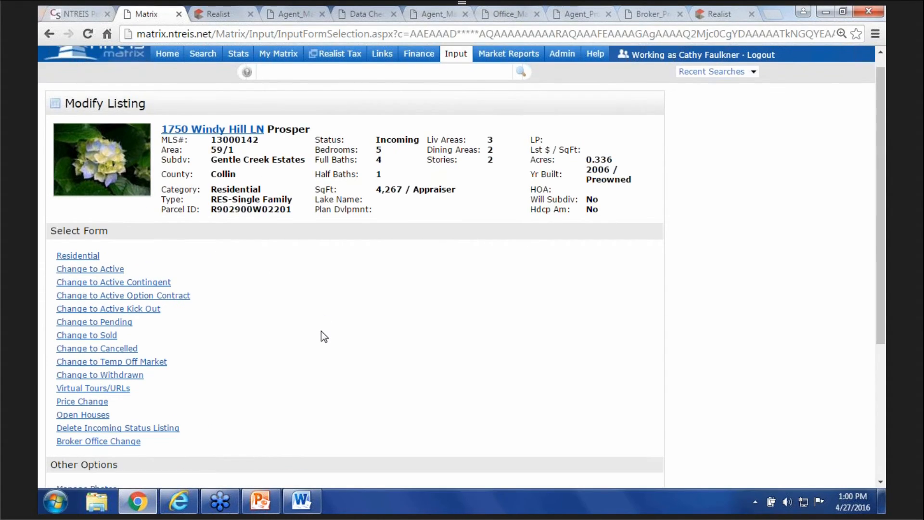
scroll(321, 331, down, 2)
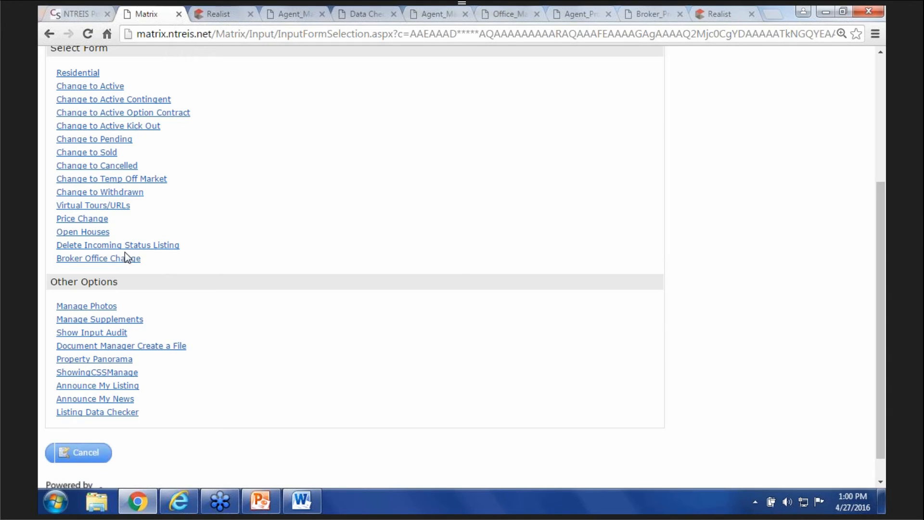
scroll(361, 267, up, 3)
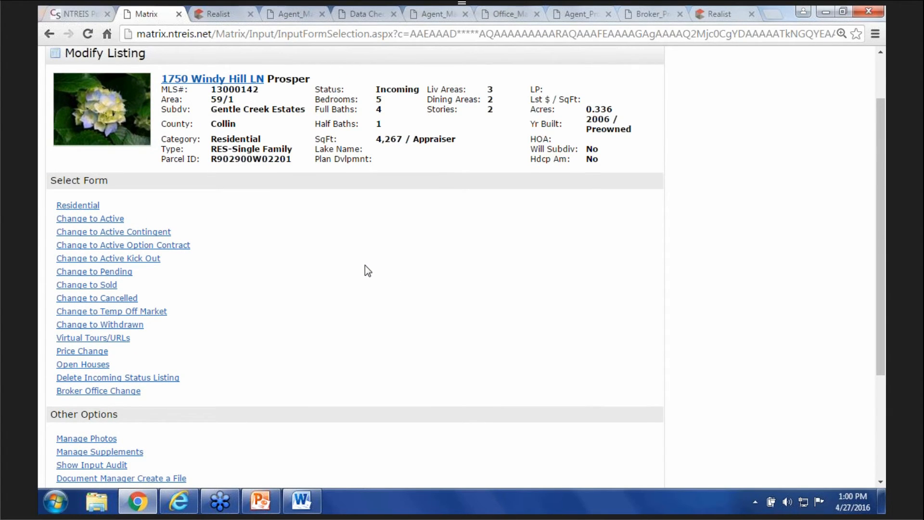
click(82, 204)
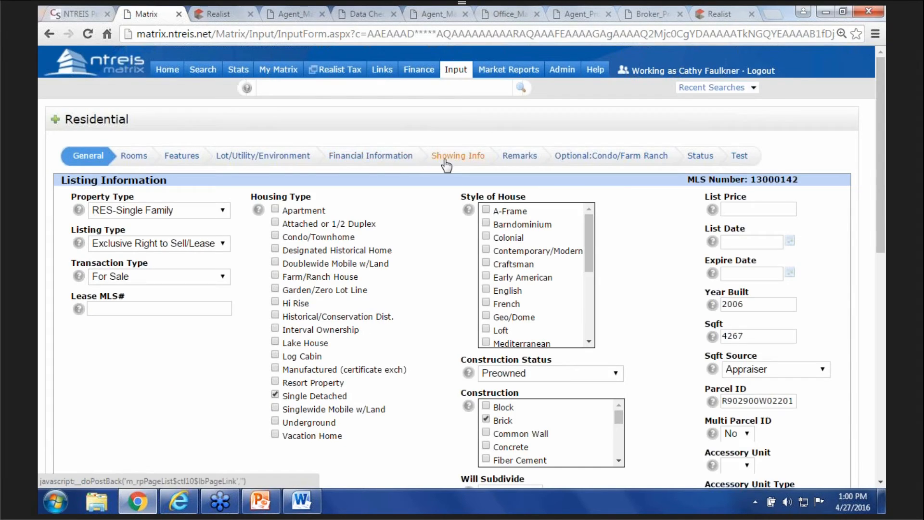
- On Showing Info, look up the listing agent by agent ID and fill in their details
click(454, 162)
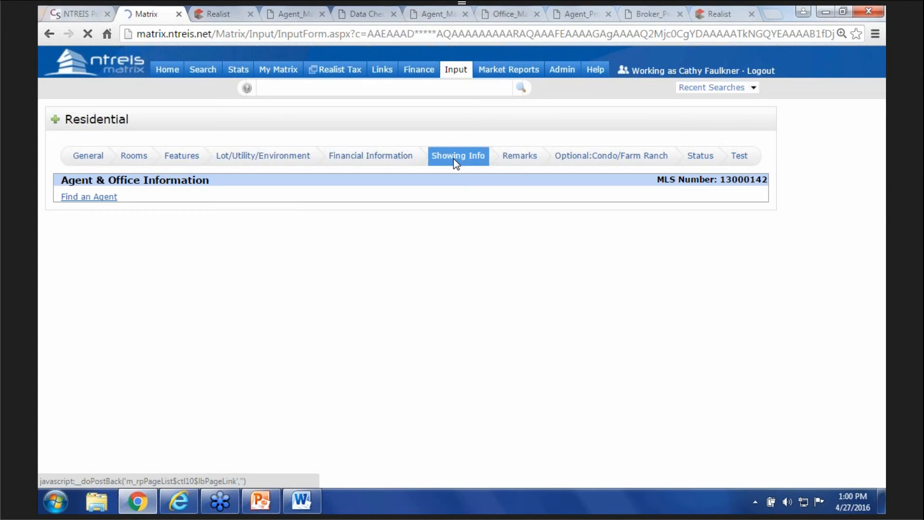
click(102, 197)
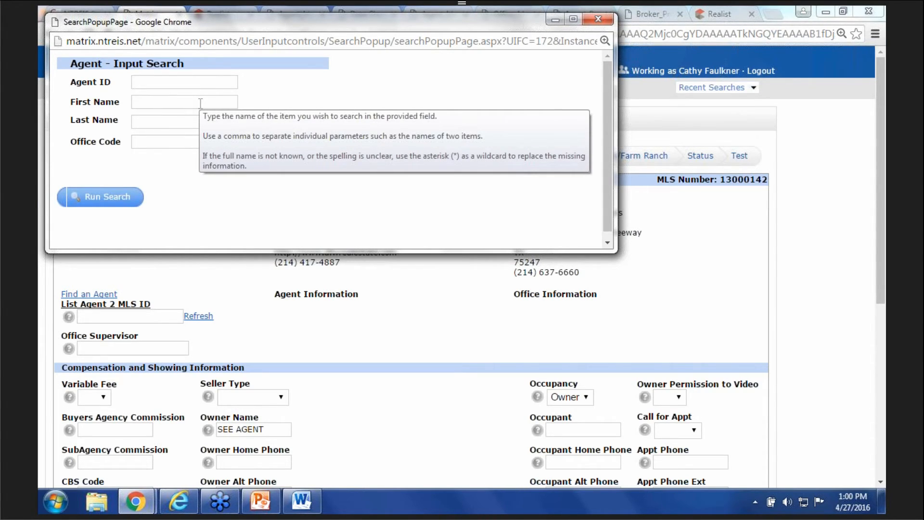
click(192, 82)
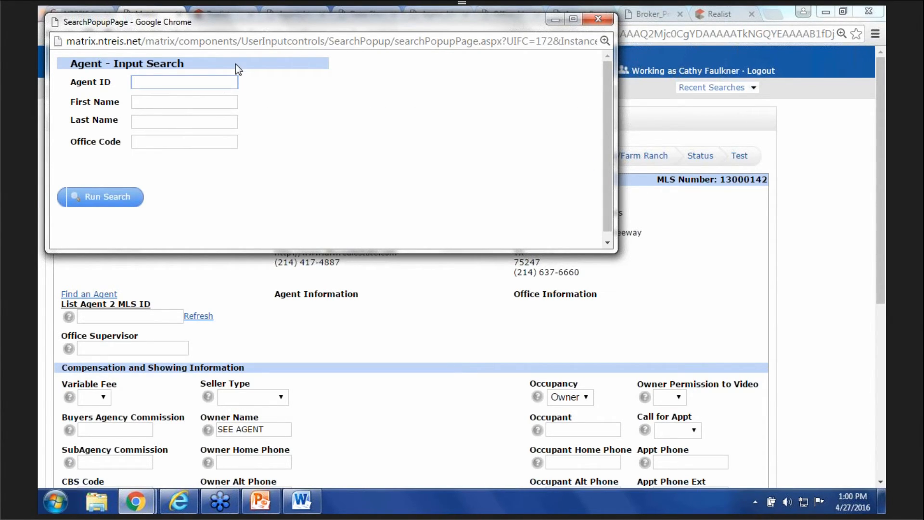
text(0)
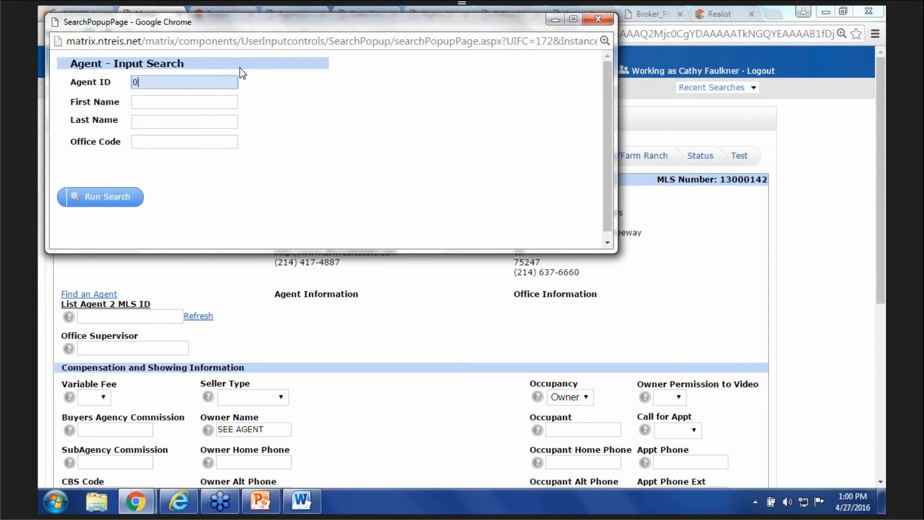
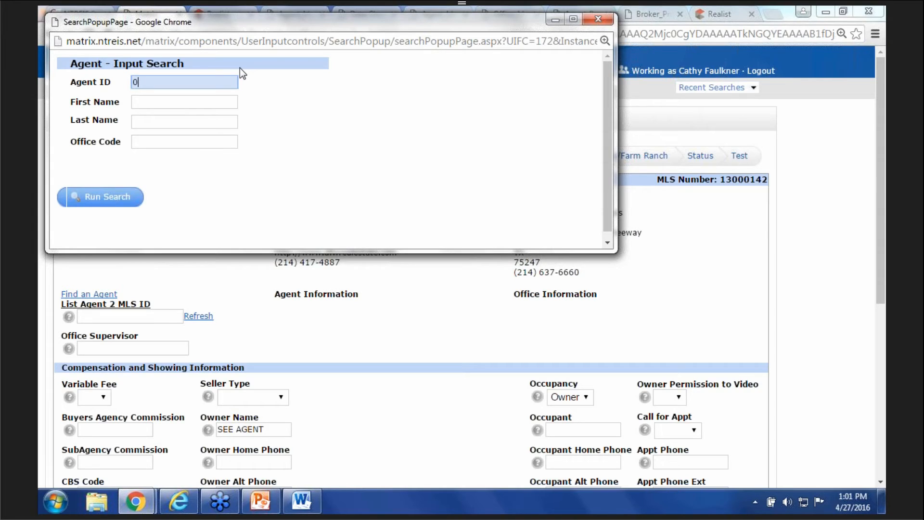
click(121, 197)
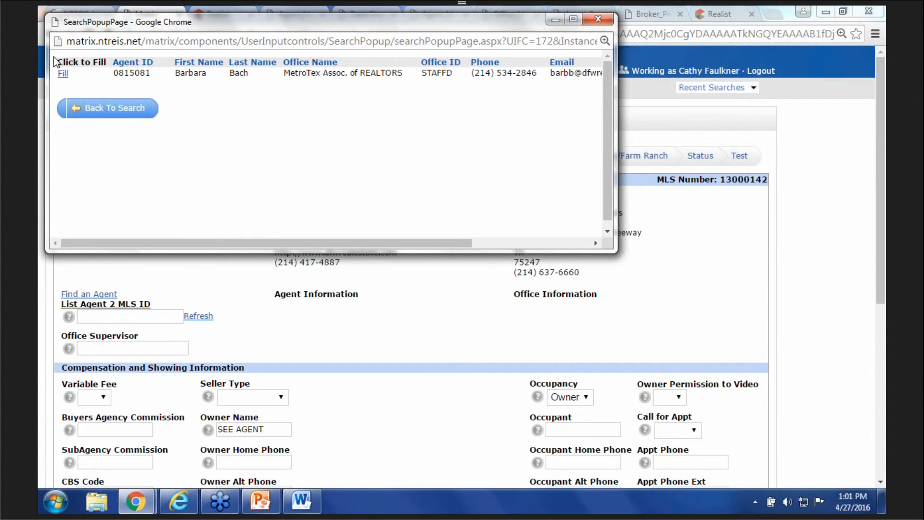
click(63, 74)
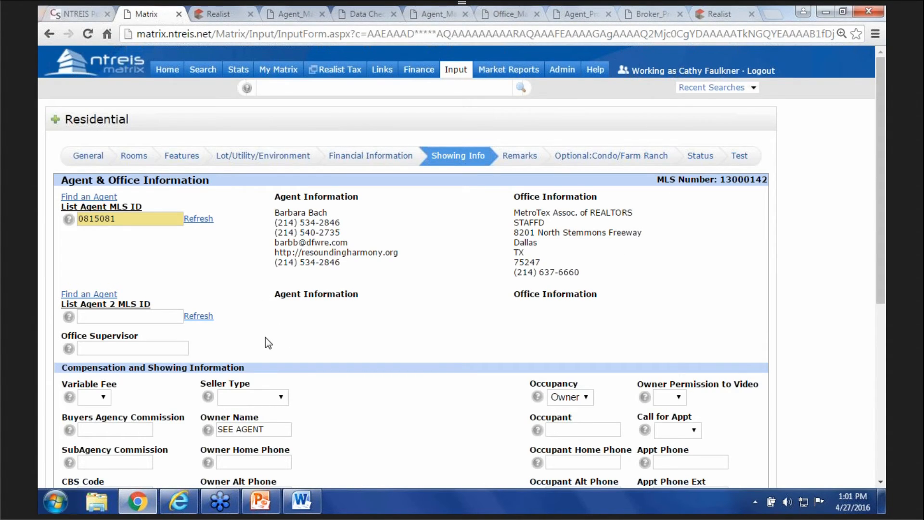
scroll(268, 343, down, 7)
click(180, 416)
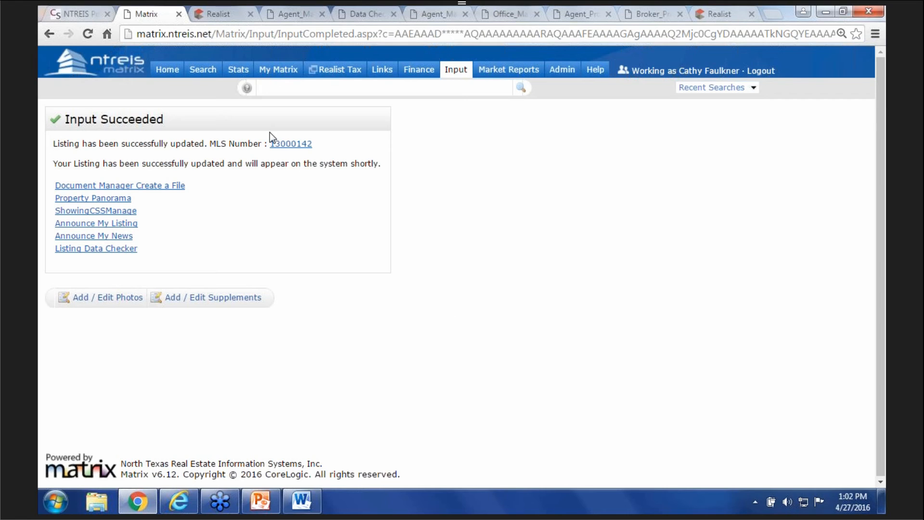
mouse_move(458, 75)
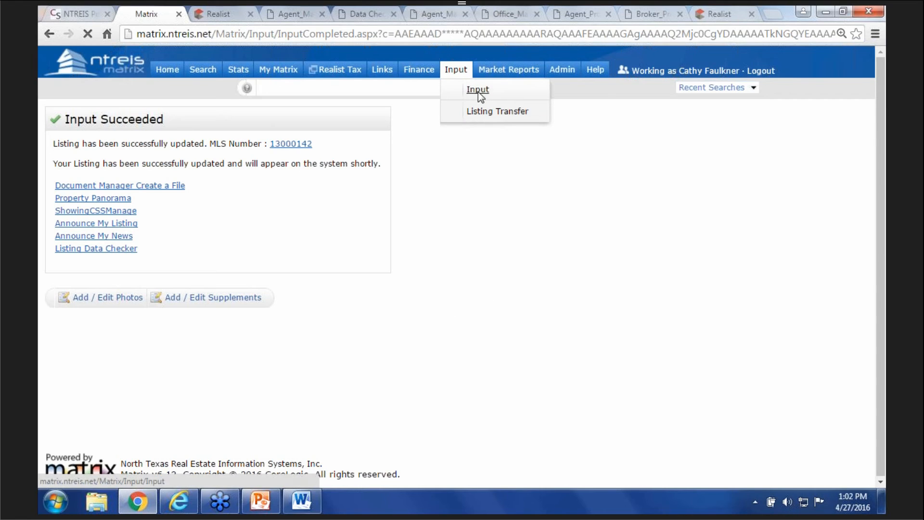
click(477, 90)
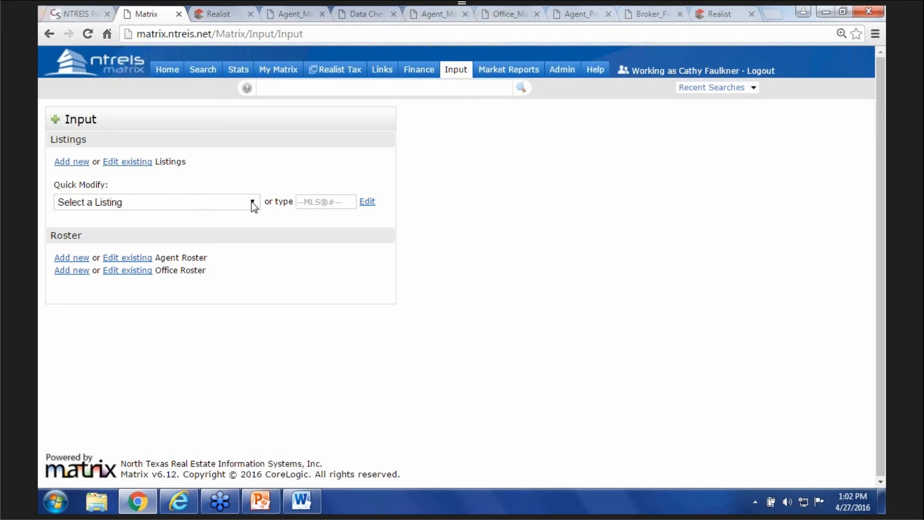
click(254, 206)
click(229, 223)
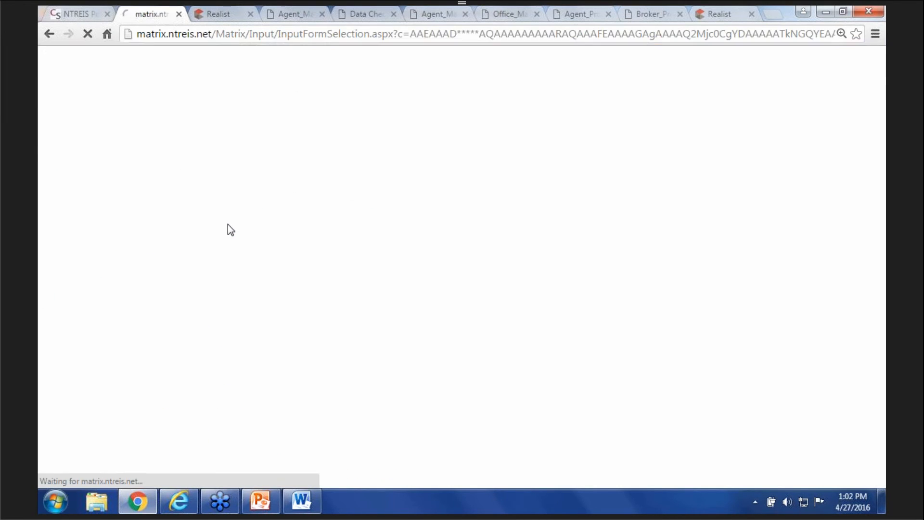
click(87, 272)
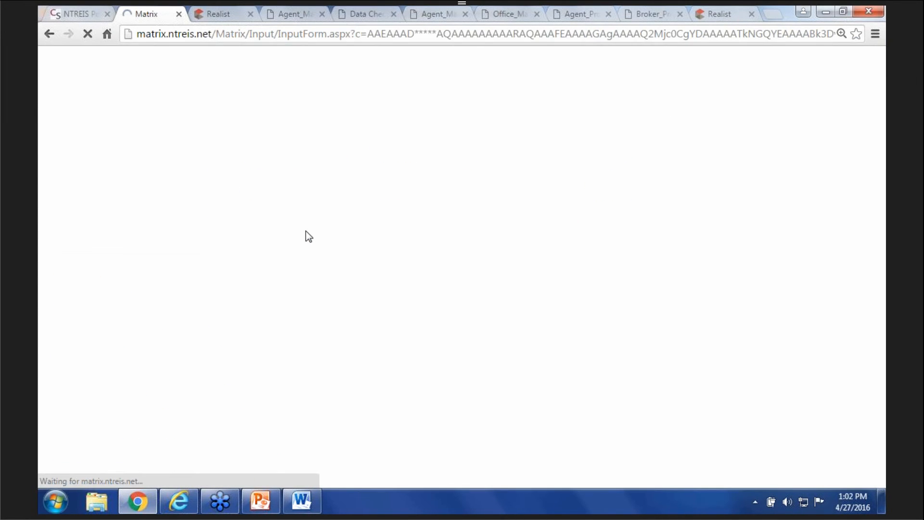
- Refresh the listing agent details on Showing Info and submit listing 13000123
click(473, 155)
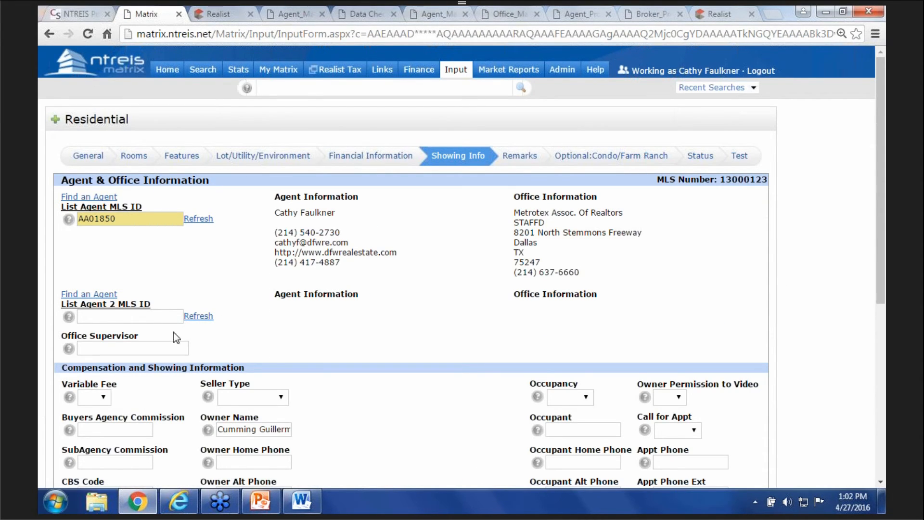
click(195, 219)
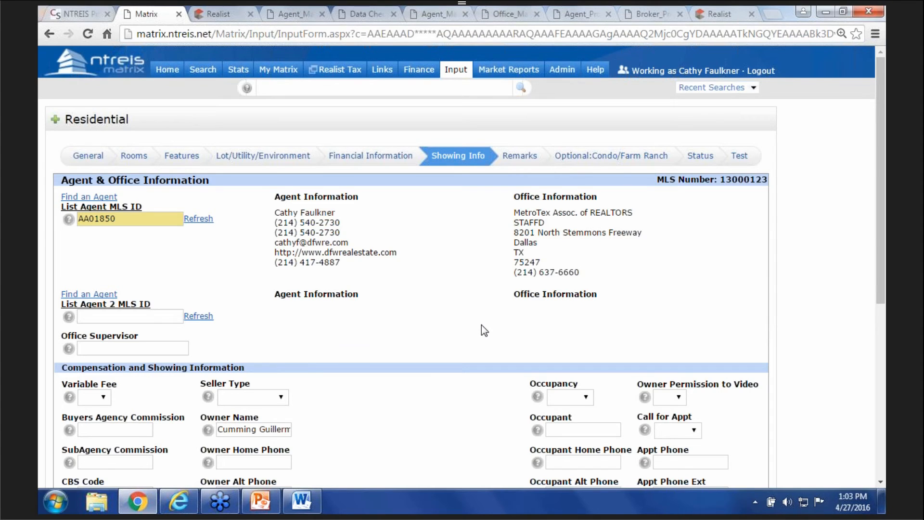
scroll(481, 324, down, 7)
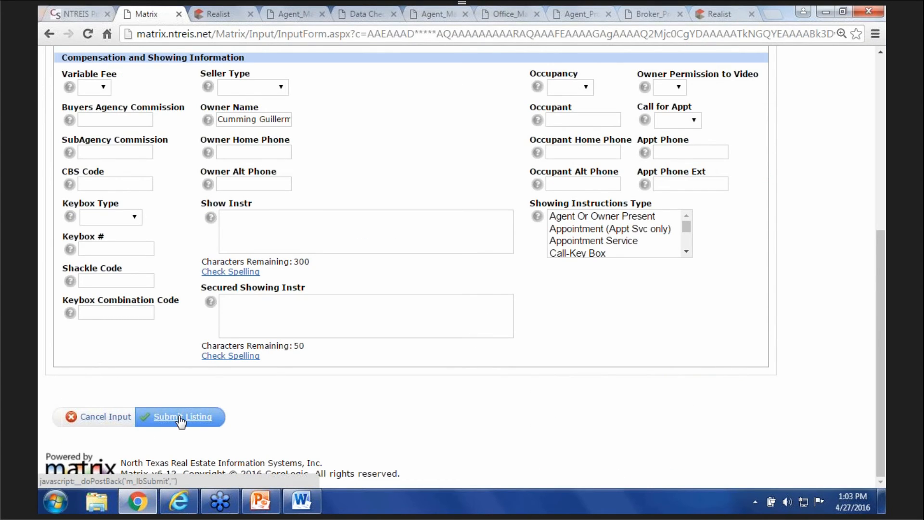
click(178, 415)
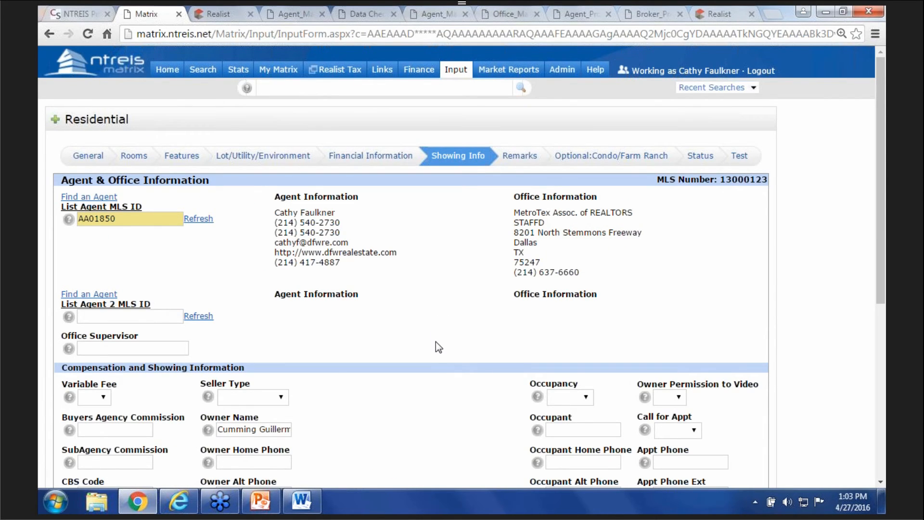
scroll(435, 342, down, 6)
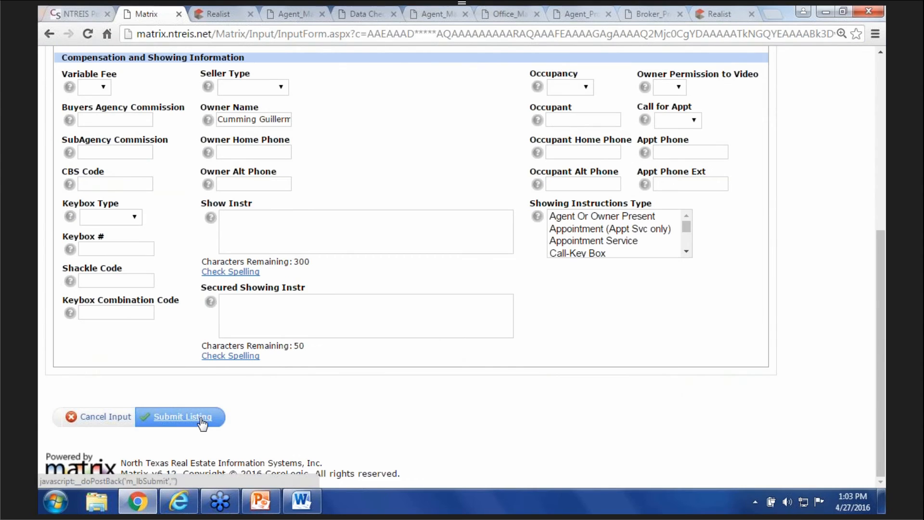
click(178, 417)
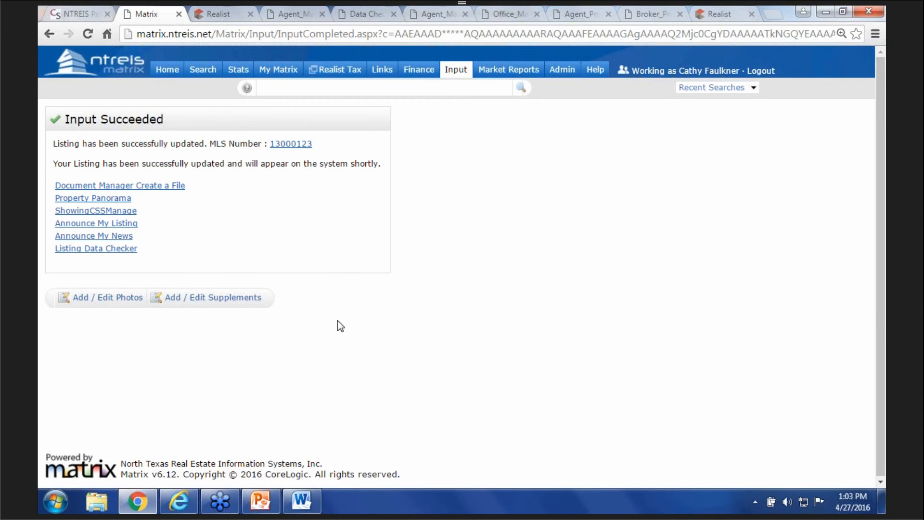